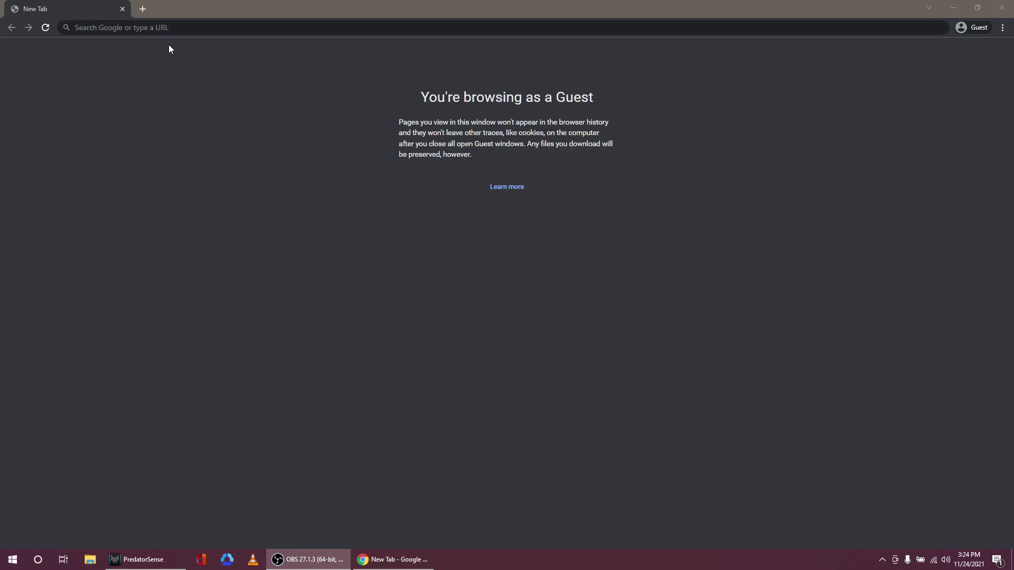
Open the Android Studio download page at developer.android.com/studio
click(173, 30)
text(dev)
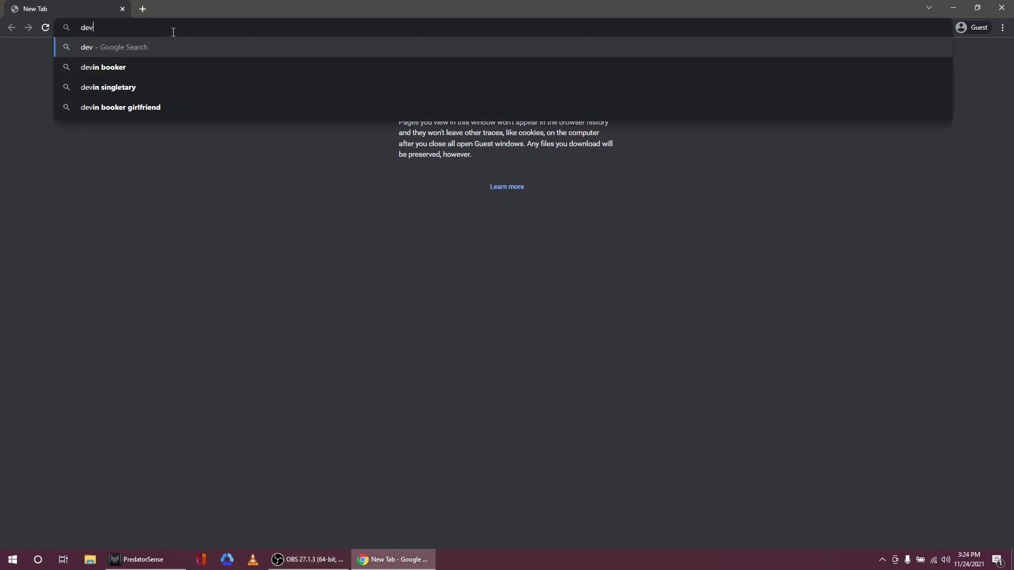
text(eloper.)
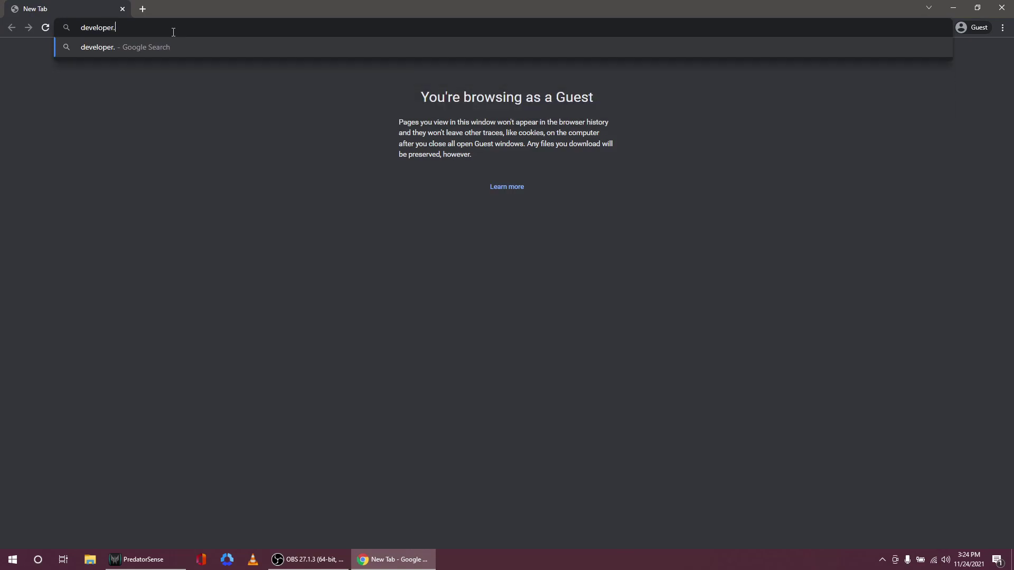
text(android.)
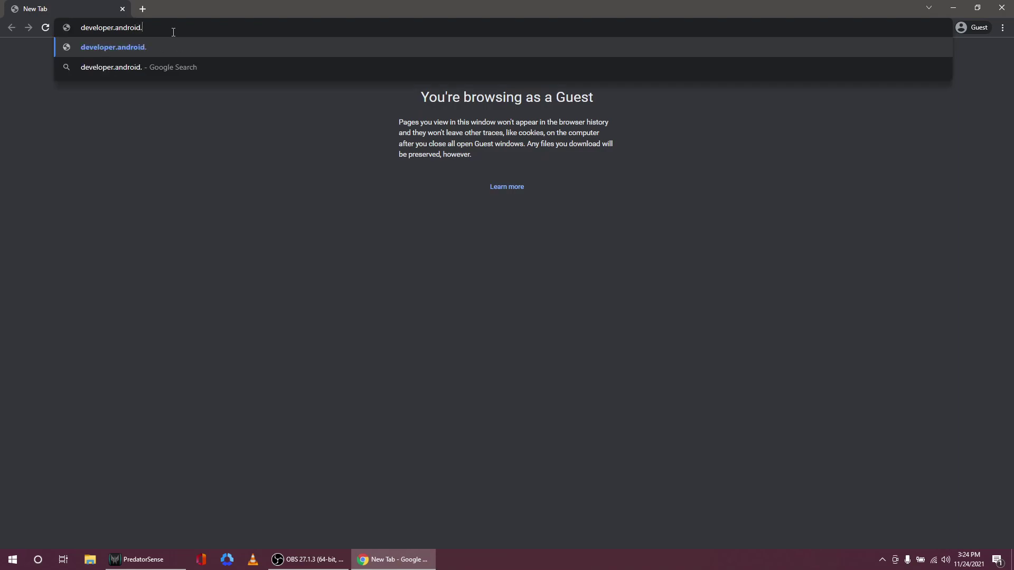
text(com/studio)
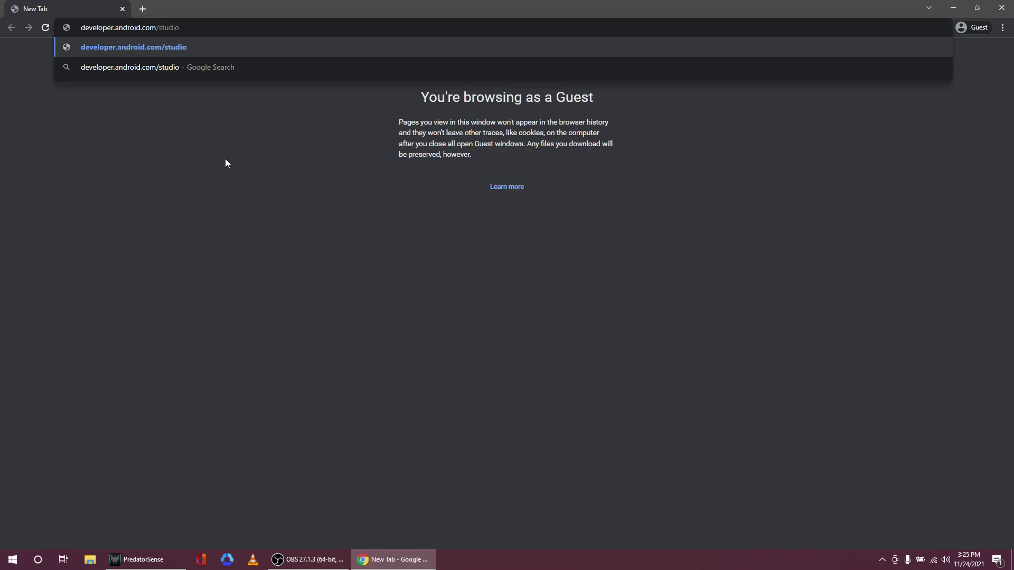
key(Return)
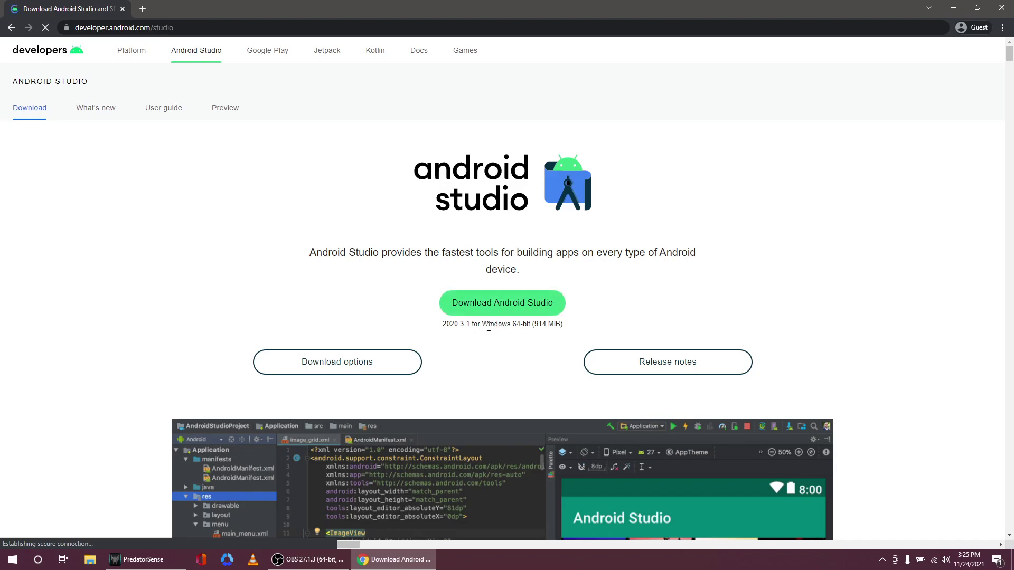
Agree to the terms and conditions, download Android Studio 2020.3.1 for Windows, and close the terms dialog
drag(482, 326, 530, 327)
mouse_move(538, 325)
mouse_down()
mouse_move(561, 325)
mouse_move(536, 326)
mouse_move(546, 326)
mouse_up()
double_click(552, 326)
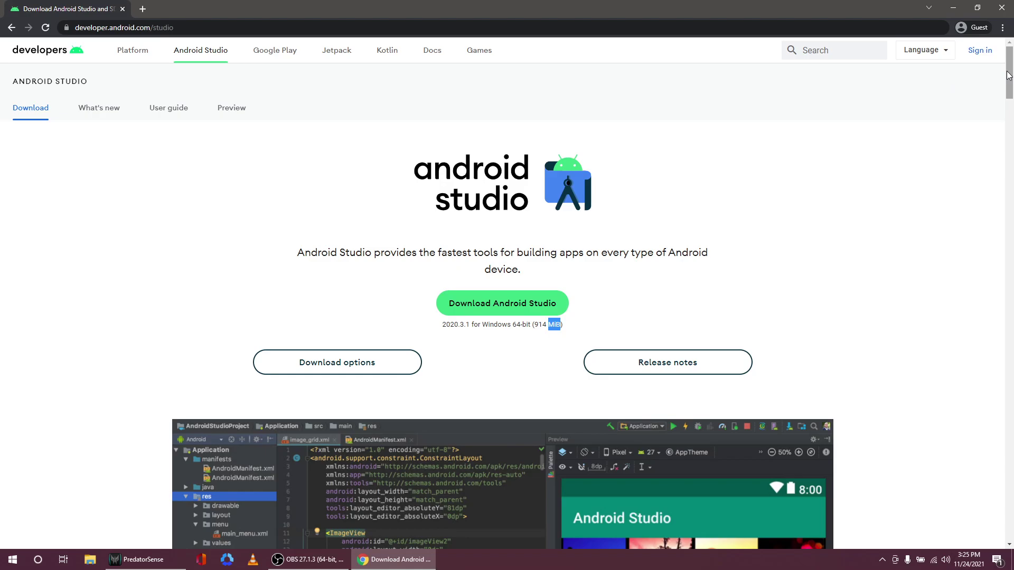
mouse_move(1008, 75)
mouse_down()
mouse_move(995, 178)
mouse_move(1006, 74)
mouse_up()
click(521, 305)
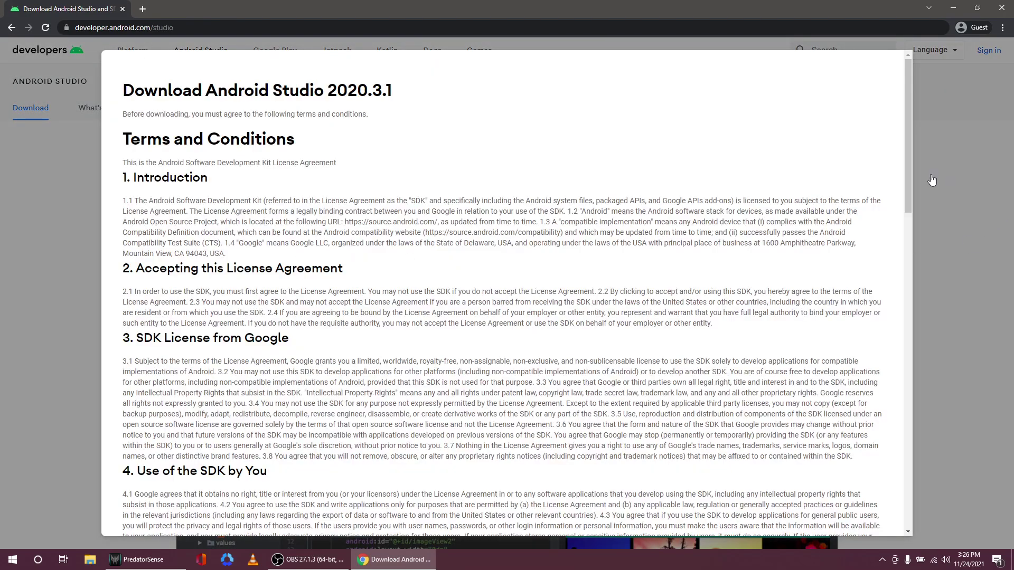
drag(908, 182, 900, 396)
scroll(660, 422, down, 3)
scroll(910, 370, down, 3)
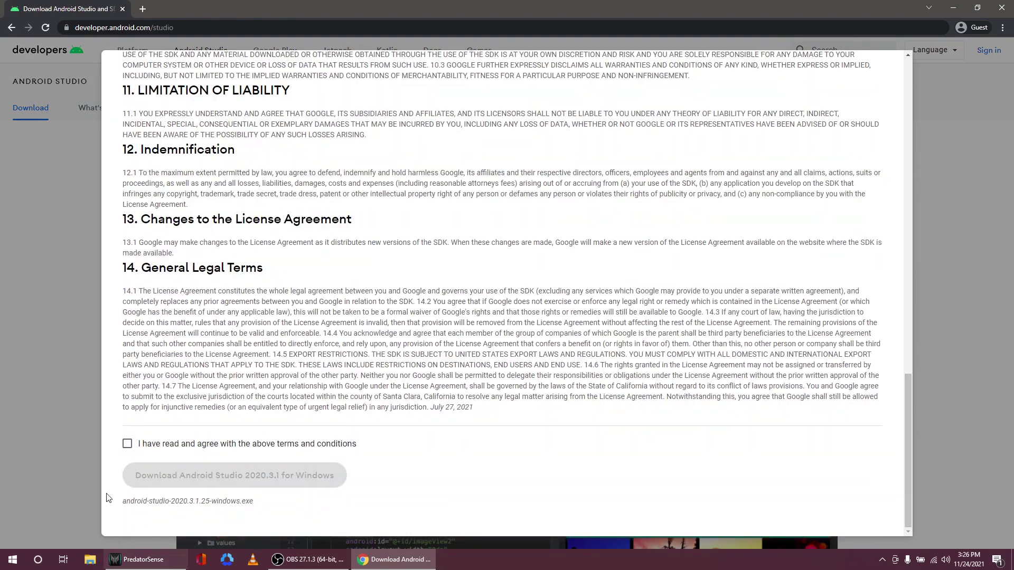
click(136, 441)
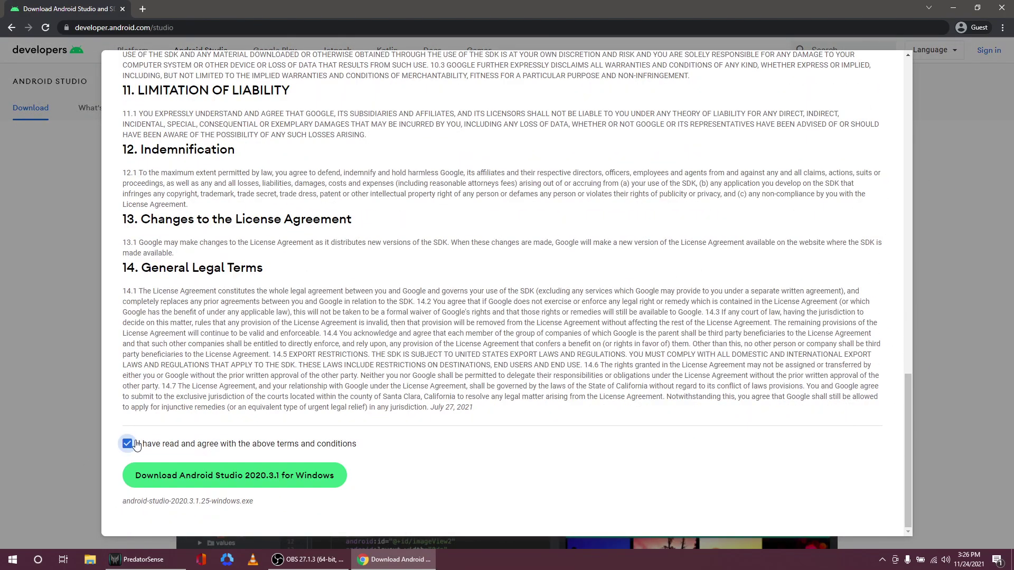
click(221, 478)
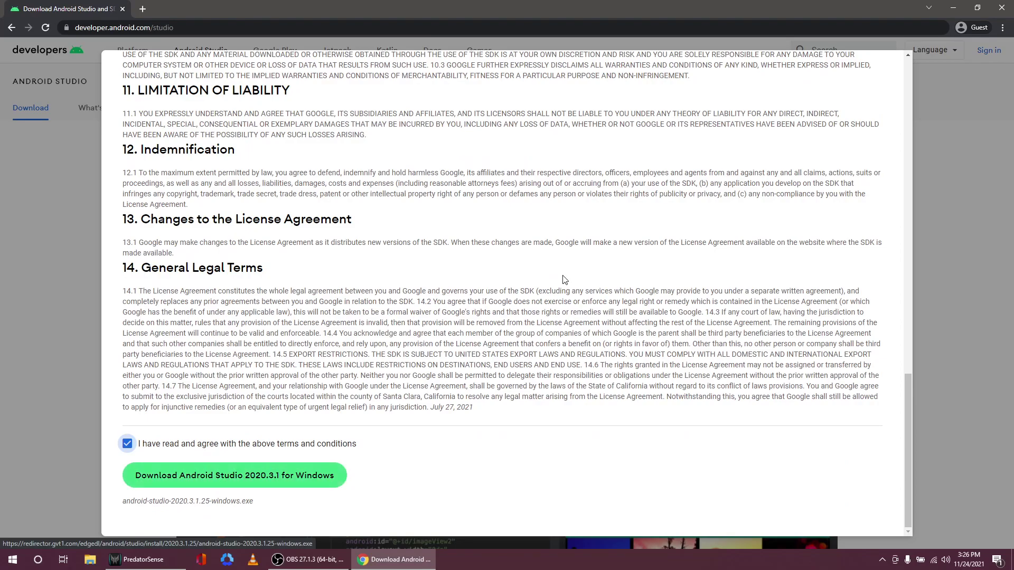
drag(906, 392, 923, 53)
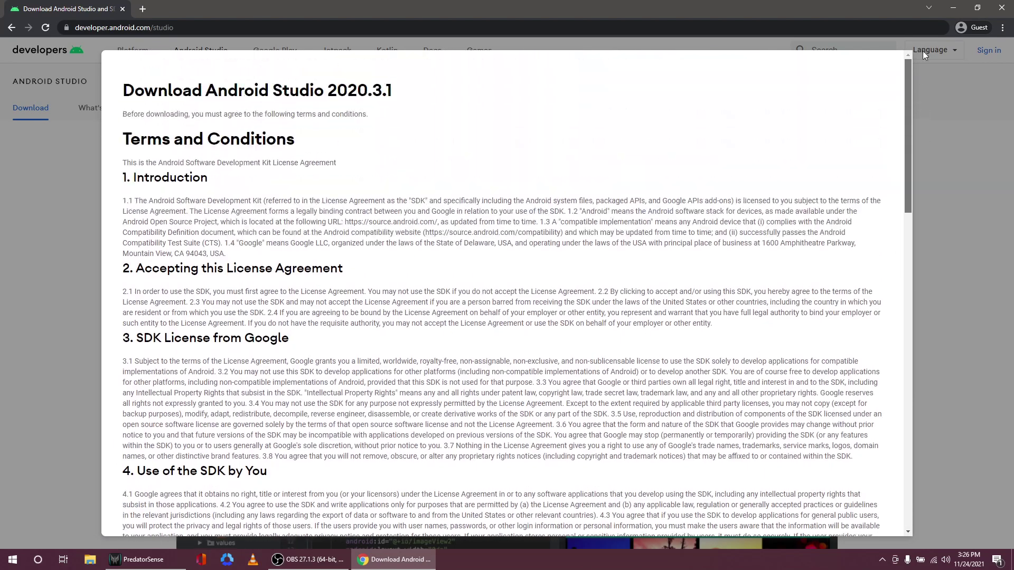
click(951, 200)
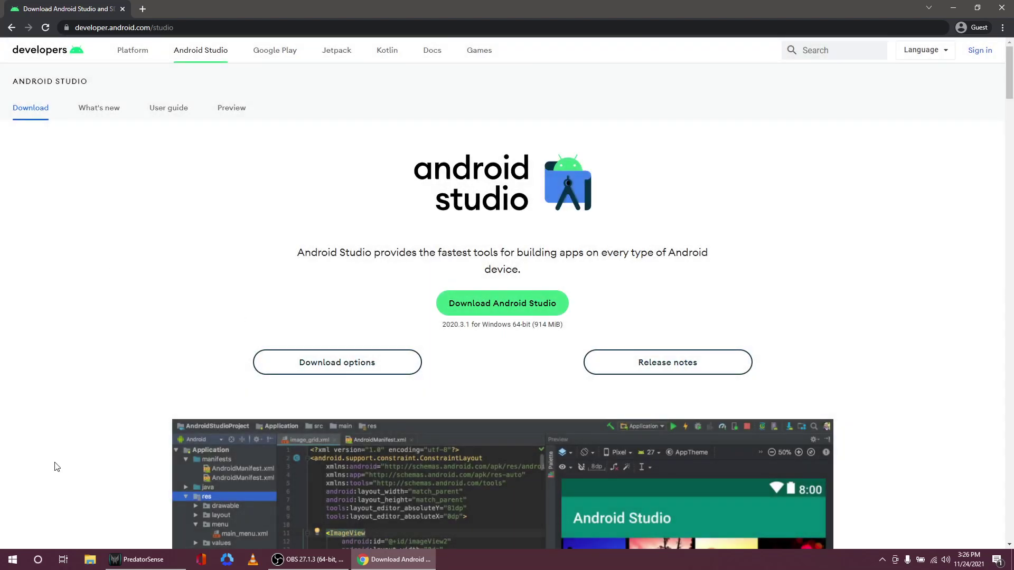
Switch to File Explorer and open the folder D:\Installers\Programming
click(90, 555)
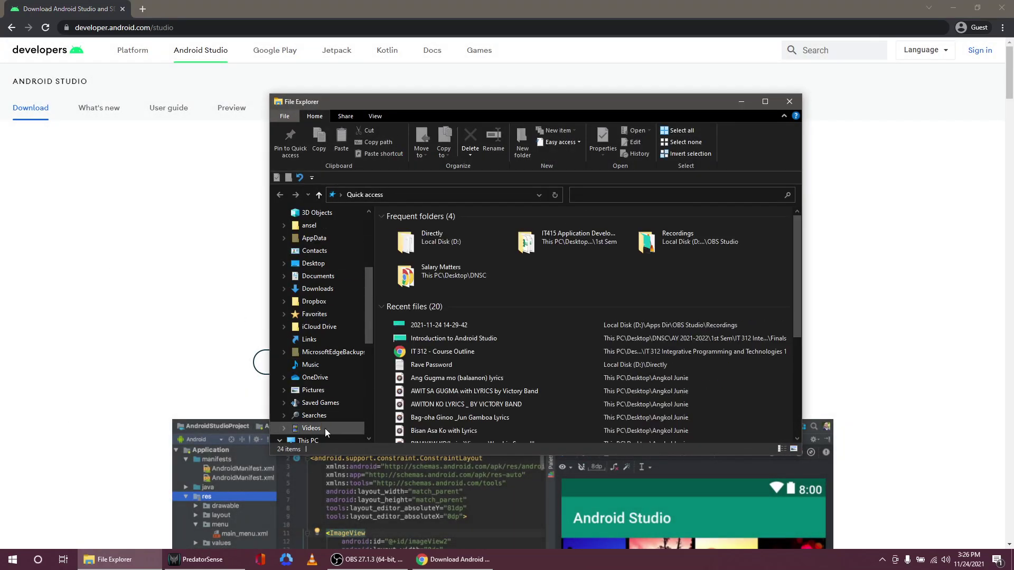
click(321, 439)
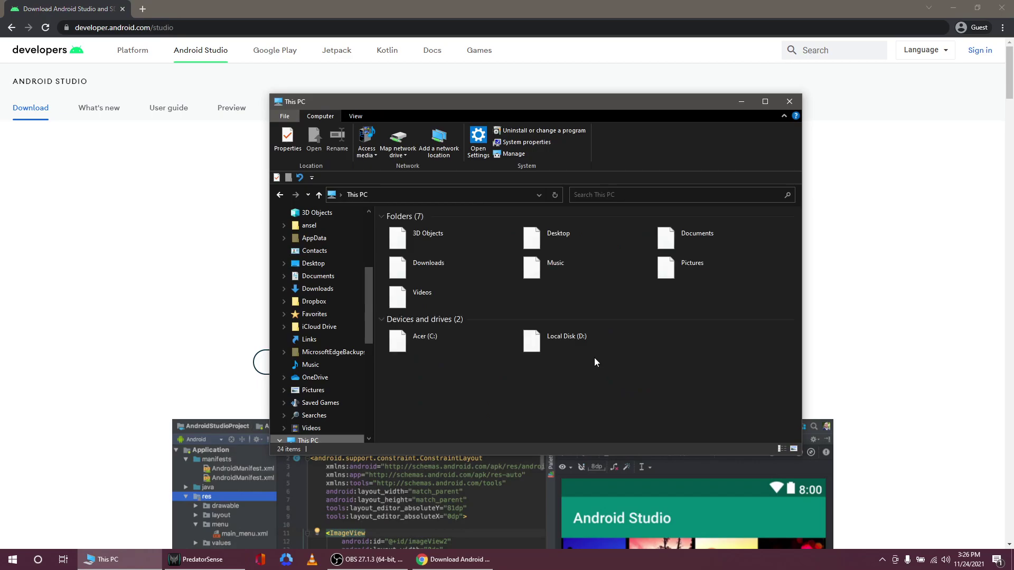
double_click(515, 340)
double_click(470, 303)
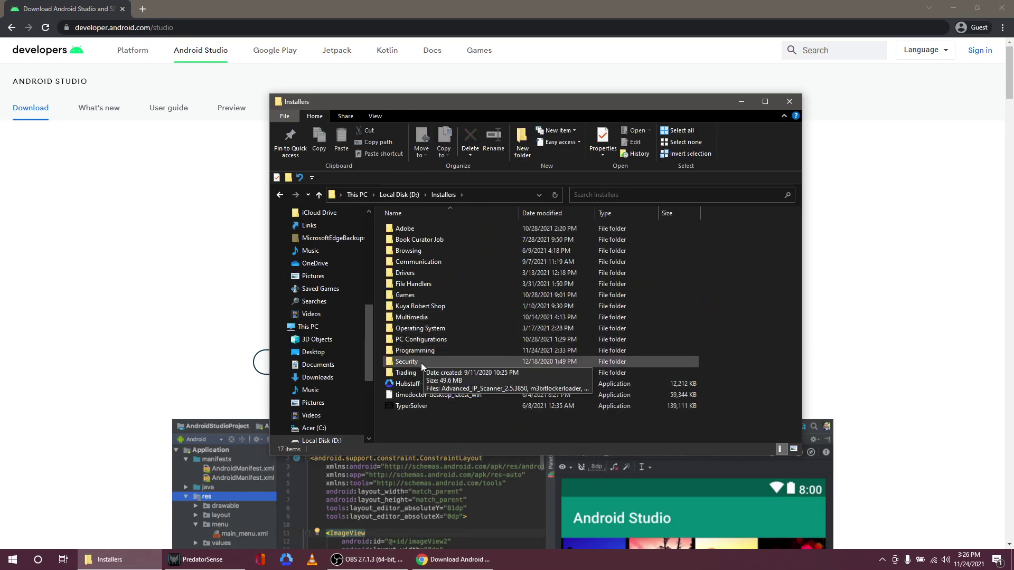
double_click(416, 350)
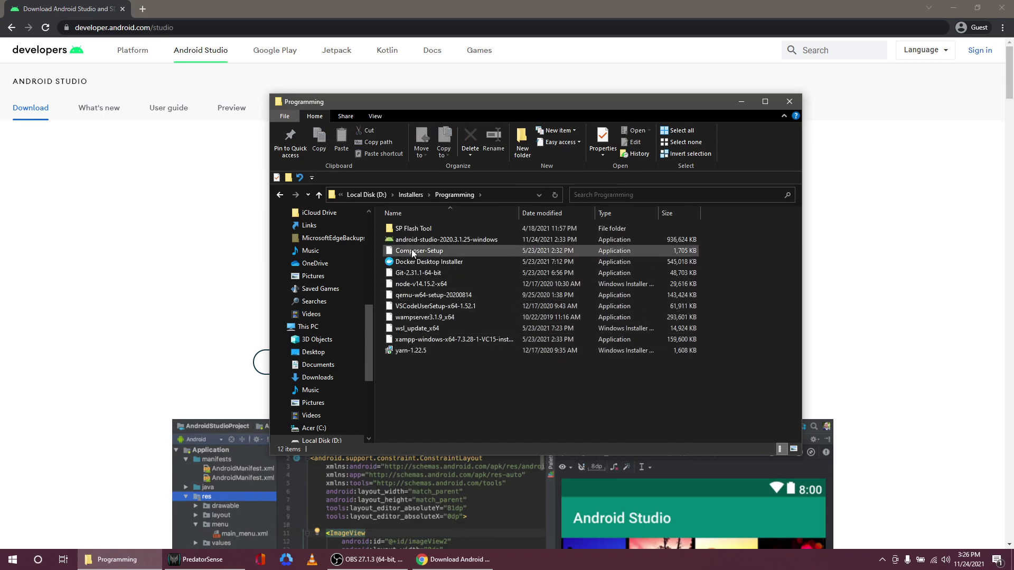
Run the android-studio-2020.3.1.25-windows installer as administrator and allow it to make changes
click(414, 242)
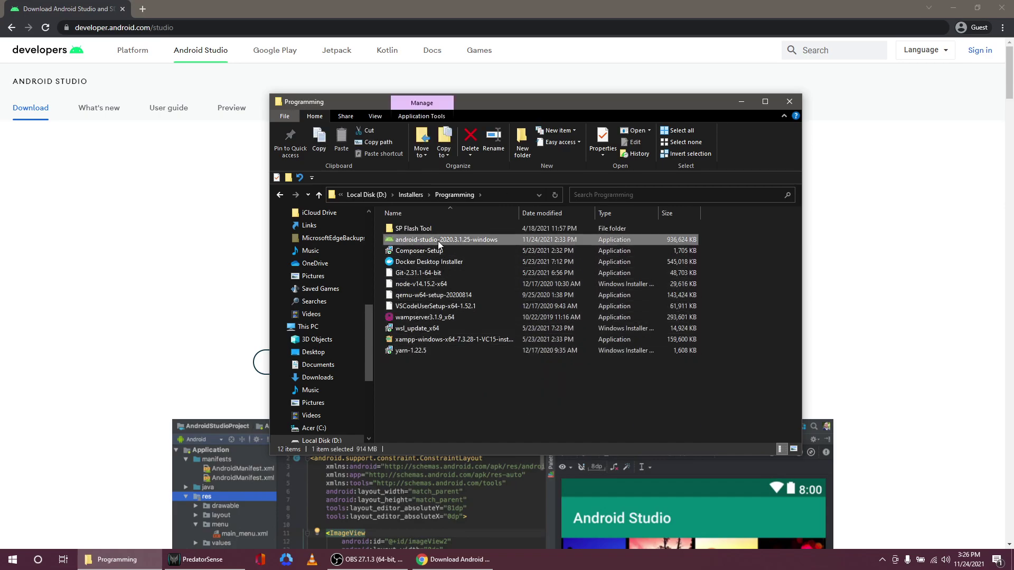
right_click(438, 236)
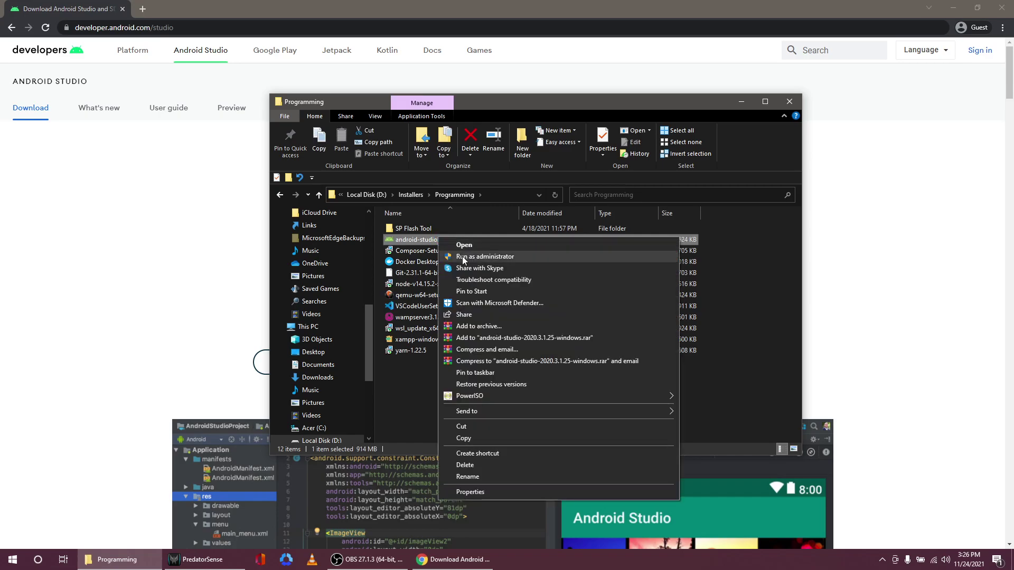
click(464, 253)
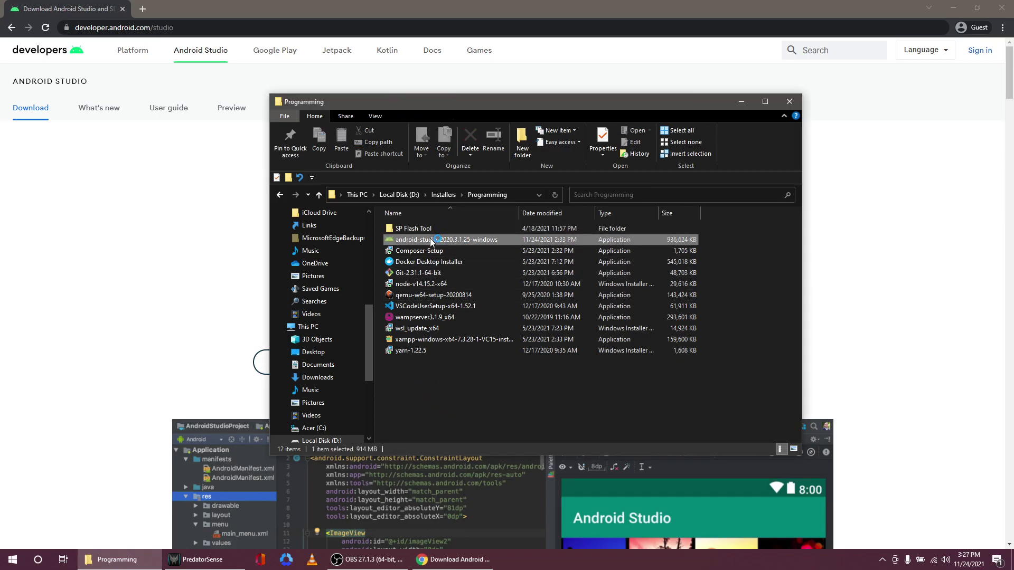
click(421, 400)
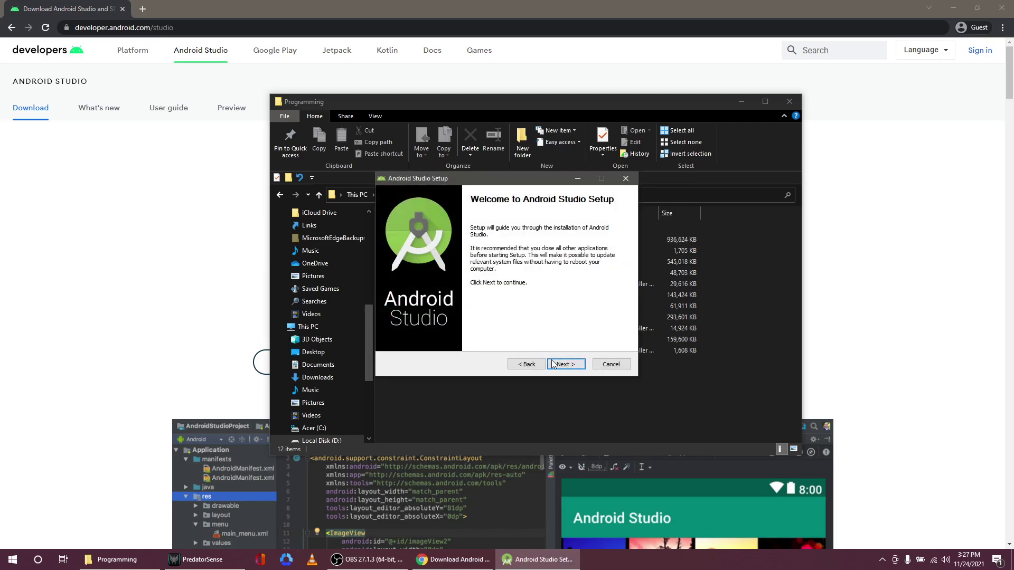
Proceed through the setup to the install location, keeping the Android Studio and Android Virtual Device components selected
click(556, 364)
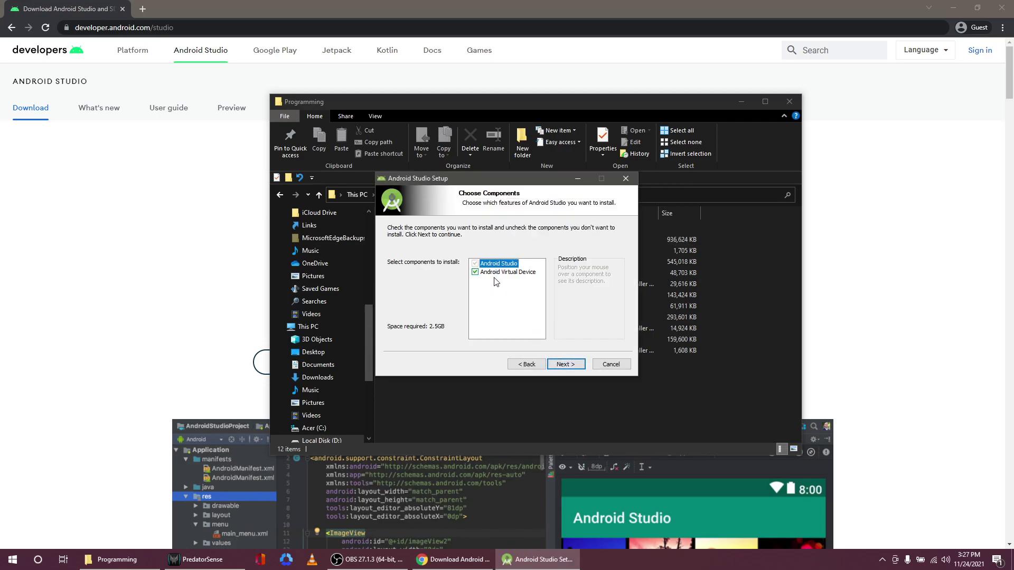
mouse_move(496, 277)
click(502, 273)
click(564, 364)
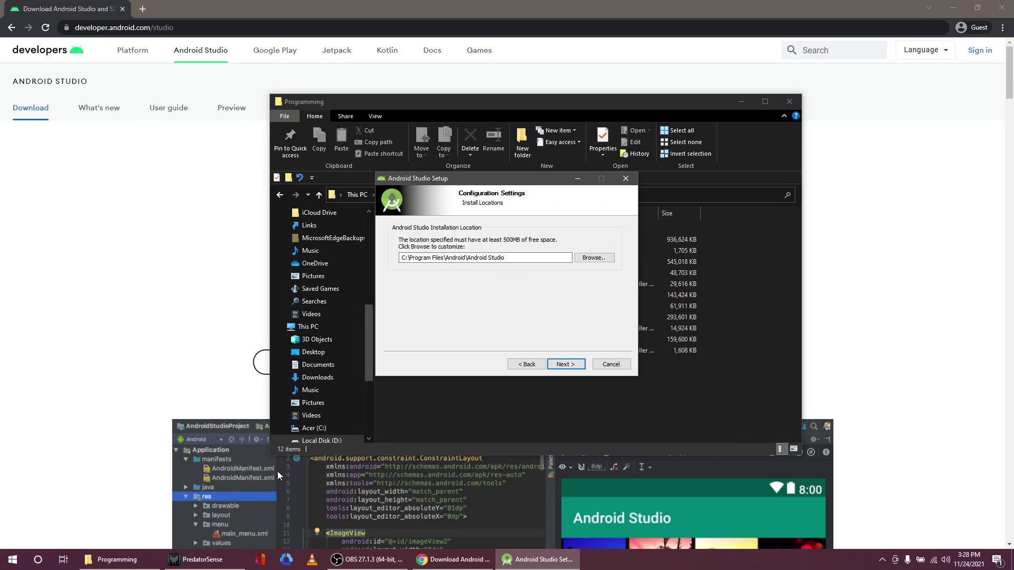
Create a folder named Android Studio in D:\Apps Dir using File Explorer and return to the setup
click(117, 559)
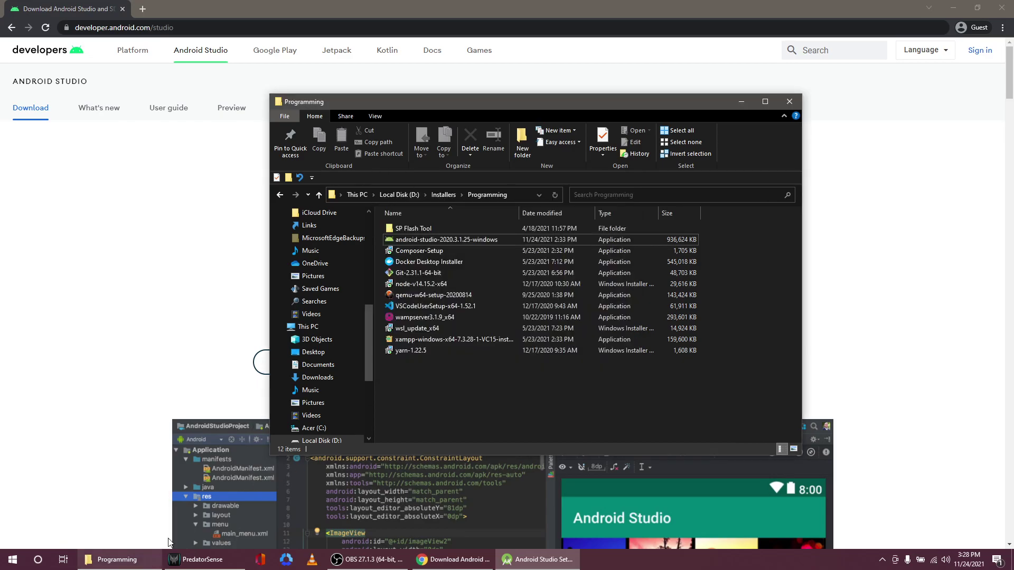
click(319, 441)
click(473, 253)
double_click(473, 252)
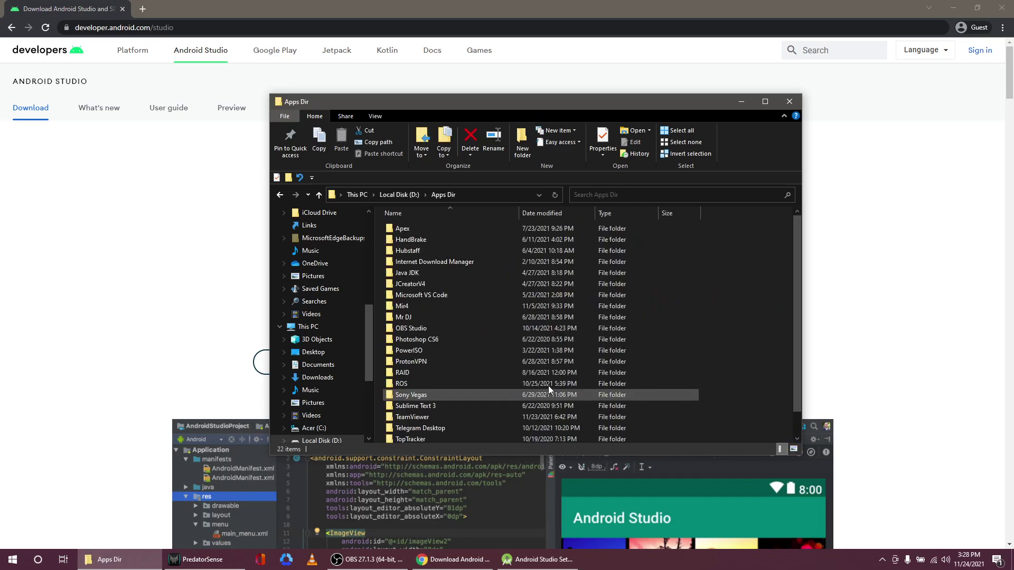
key(ctrl+shift+n)
text(Android)
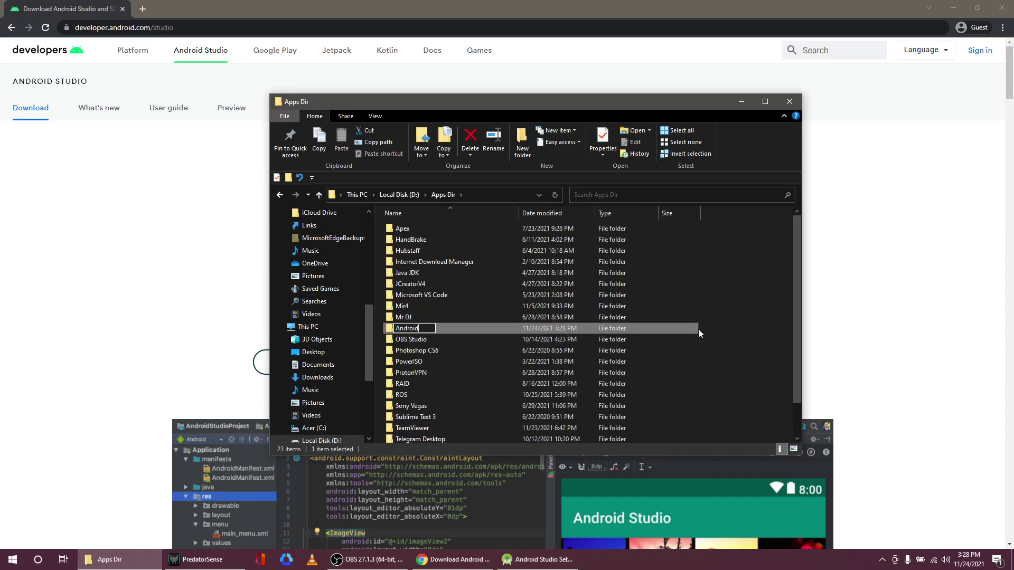
text( Studio)
key(Return)
click(742, 101)
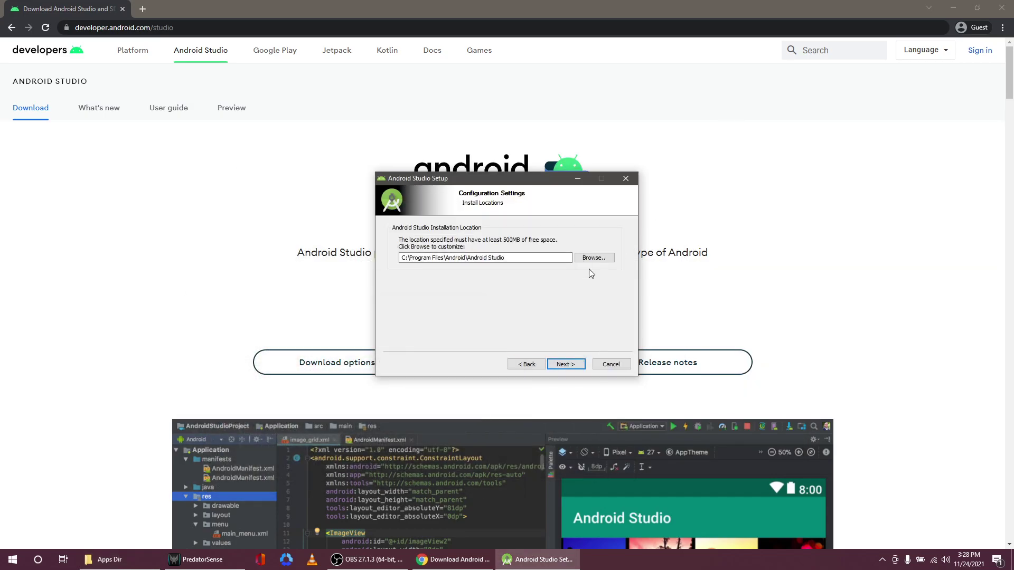
Set the installation location to D:\Apps Dir\Android Studio and continue to the Start Menu folder choice
click(600, 259)
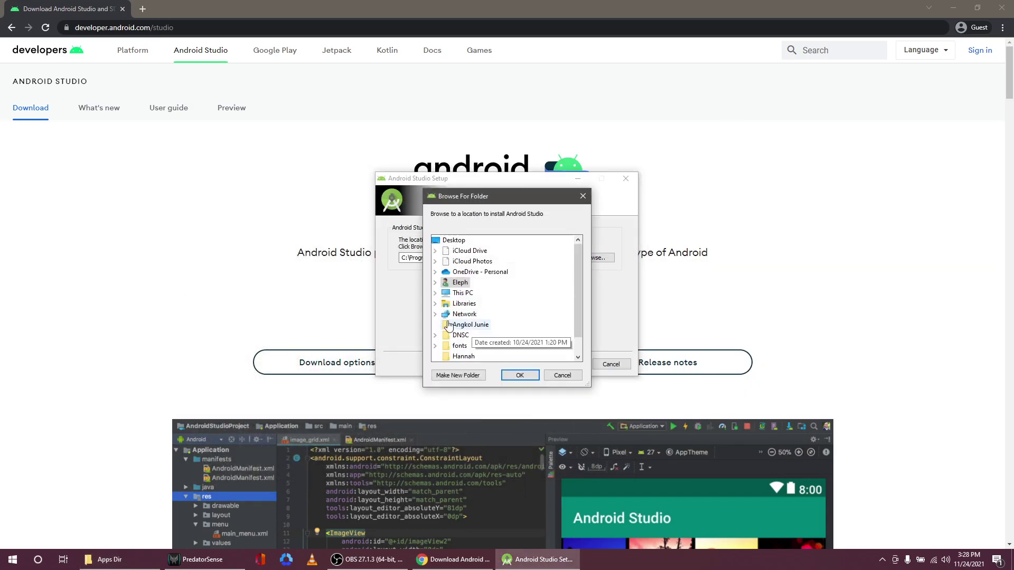
click(434, 293)
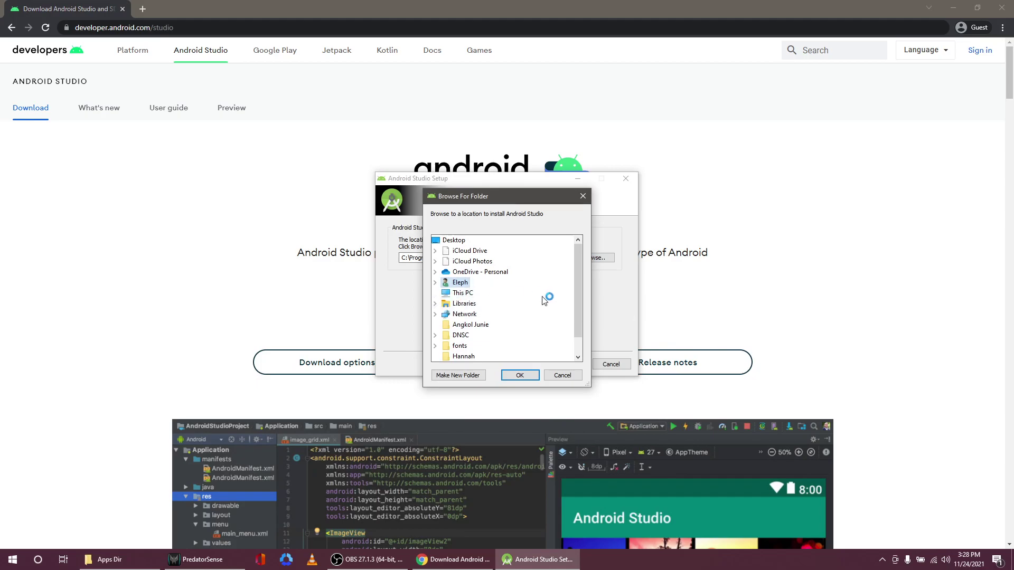
drag(574, 296, 574, 309)
click(444, 335)
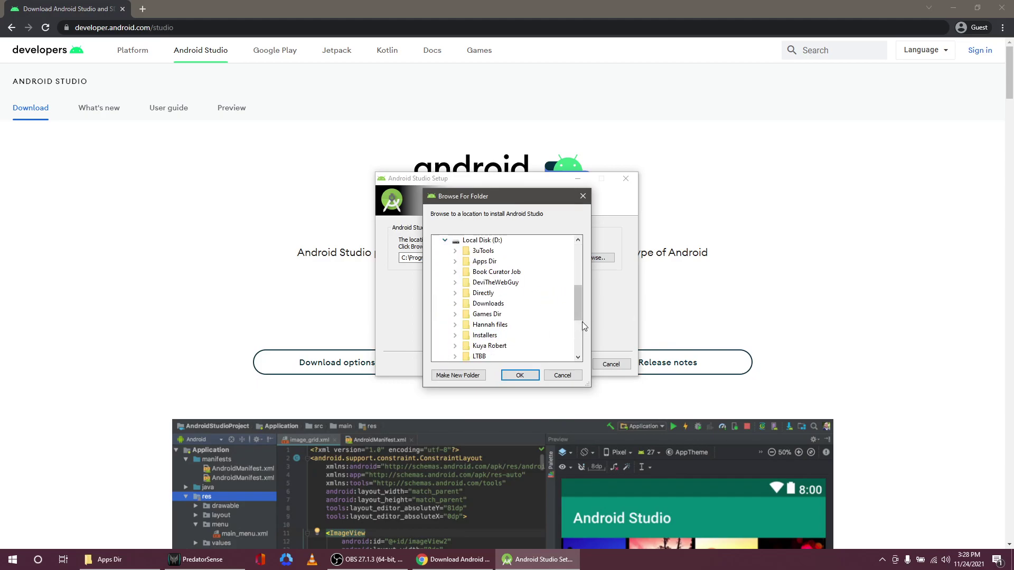
double_click(484, 261)
mouse_move(577, 285)
mouse_down()
mouse_move(576, 296)
mouse_move(575, 284)
mouse_up()
click(504, 272)
click(519, 375)
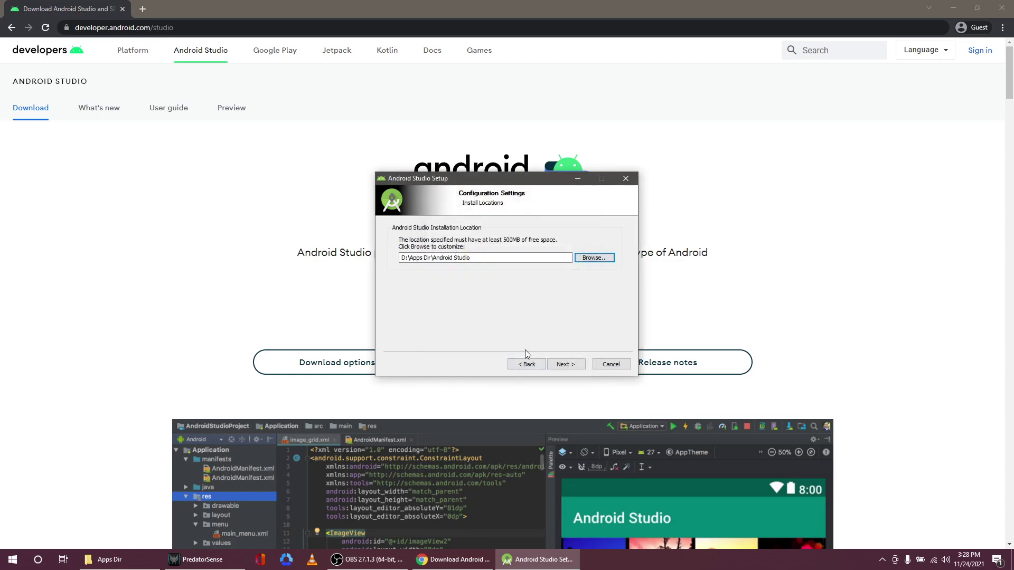
click(562, 366)
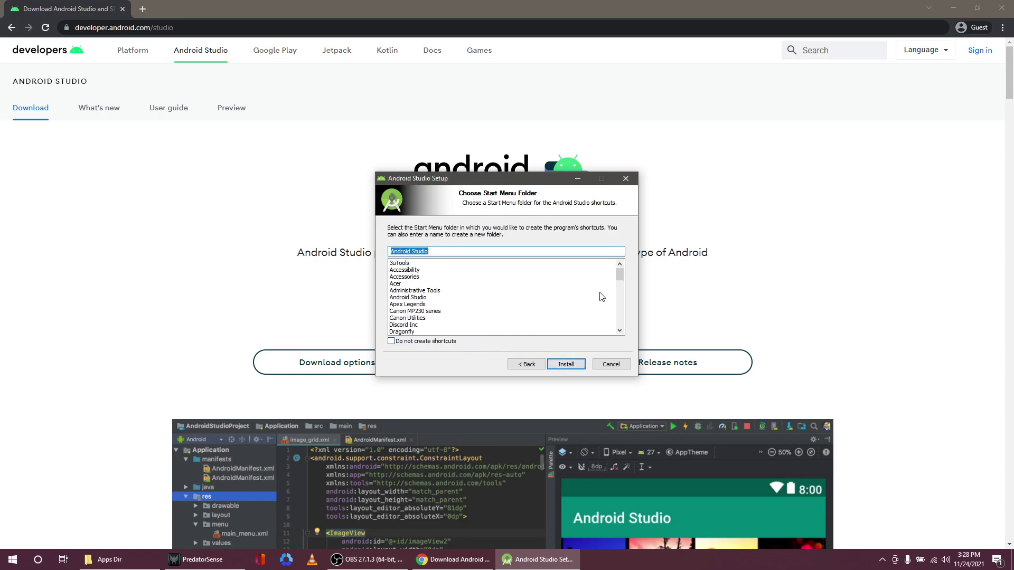
Choose Administrative Tools as the parent Start Menu folder and enable the option Do not create shortcuts
mouse_move(620, 274)
mouse_down()
mouse_move(627, 326)
mouse_move(621, 260)
mouse_up()
click(433, 311)
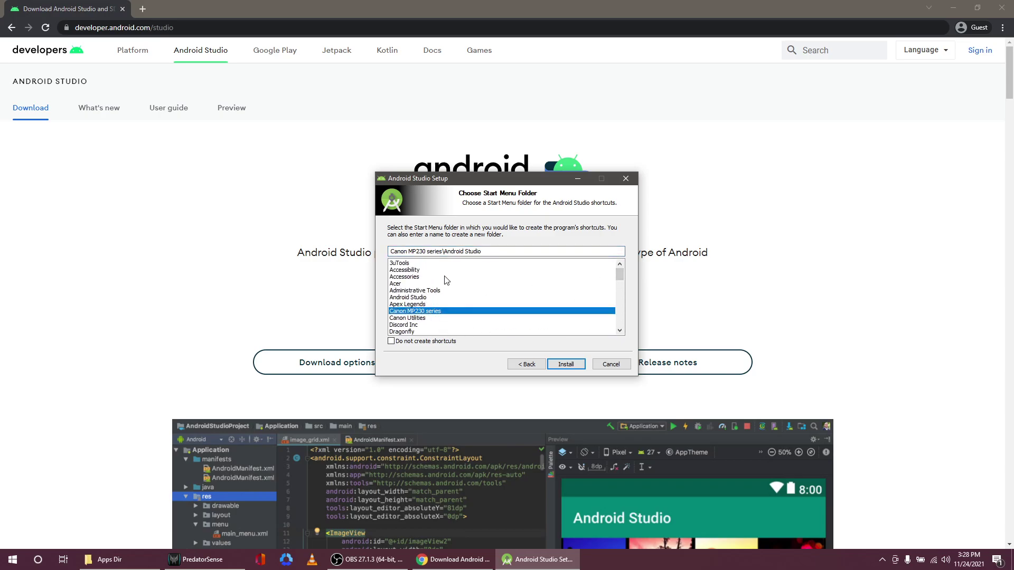
click(446, 271)
click(458, 291)
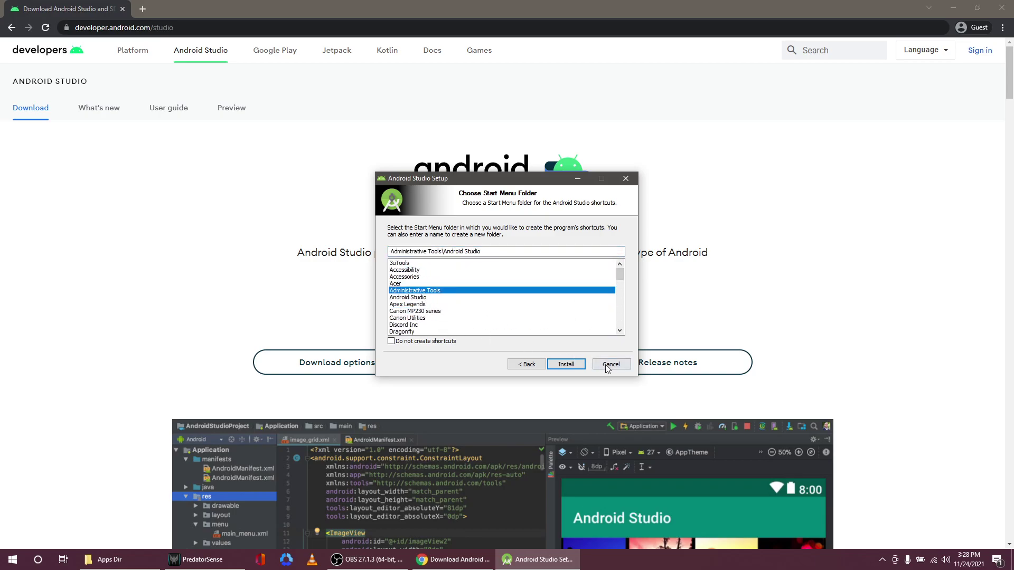
click(526, 364)
click(567, 363)
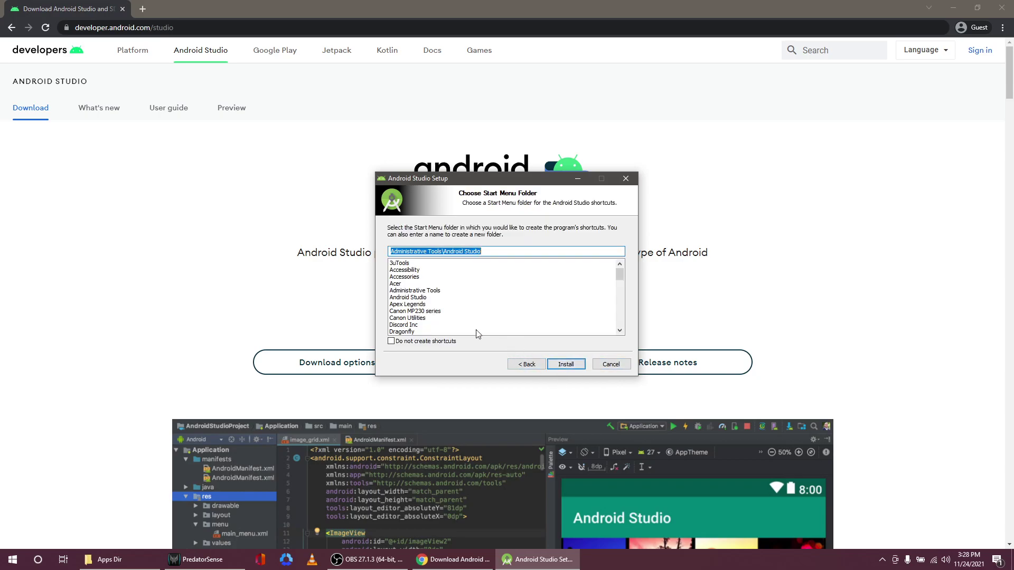
click(433, 342)
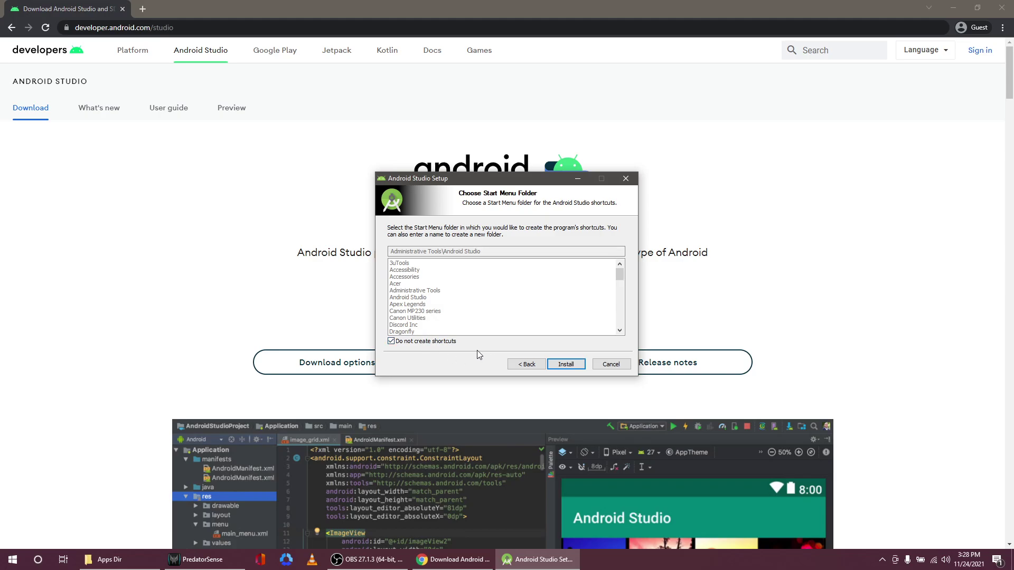
Install Android Studio with the installation details shown, and finish the setup with Start Android Studio enabled
click(553, 364)
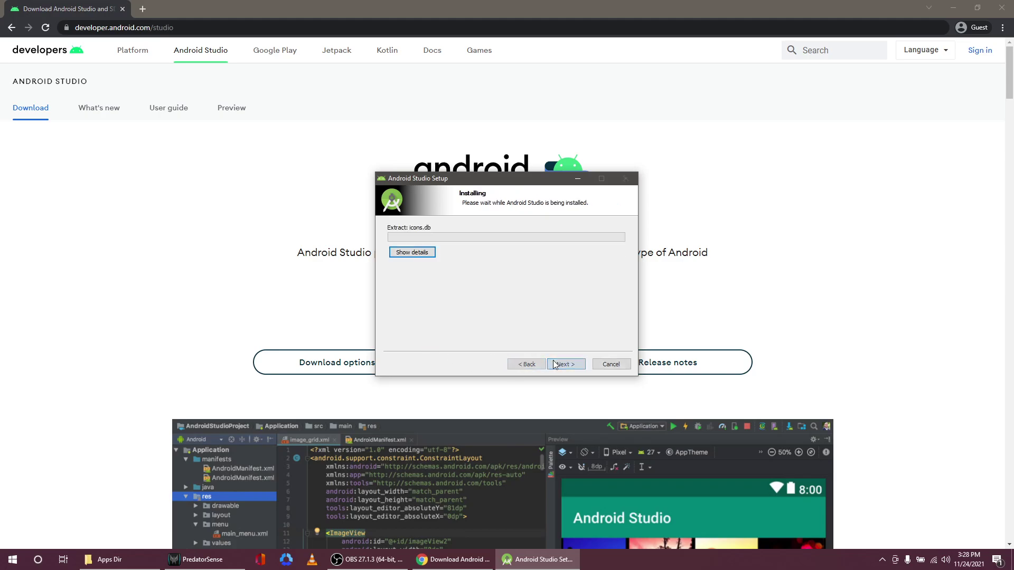
click(413, 252)
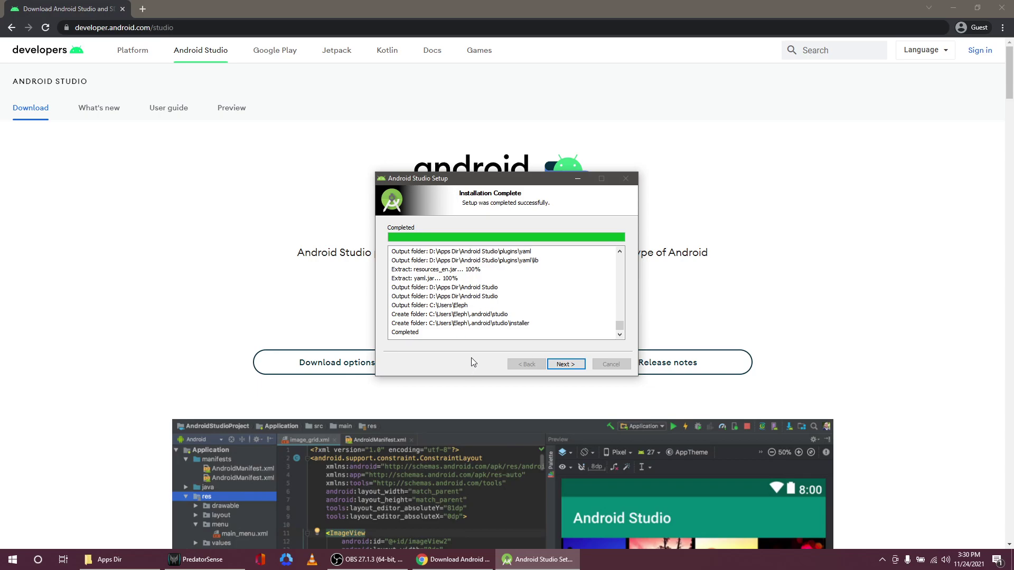
click(564, 364)
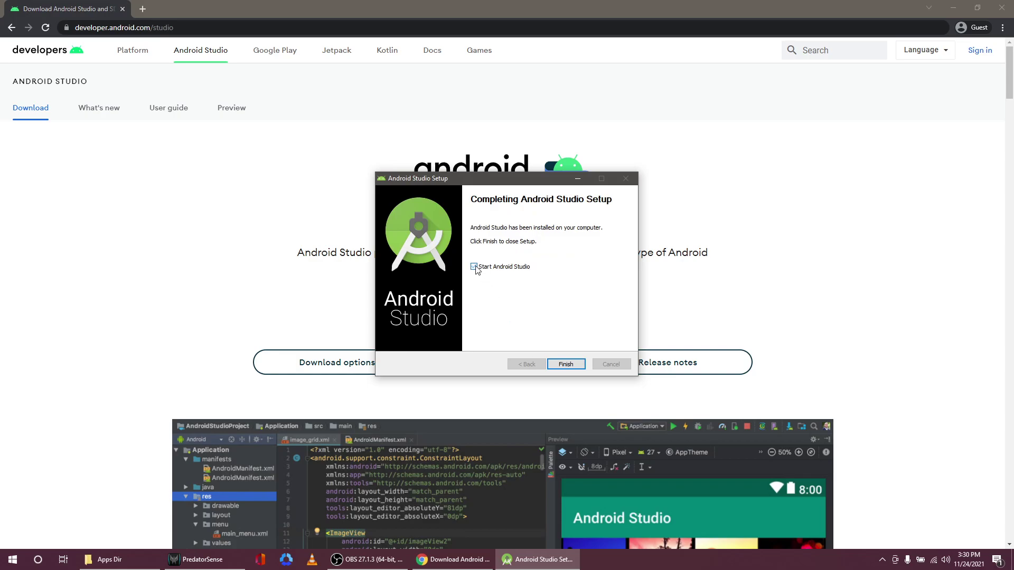
click(566, 365)
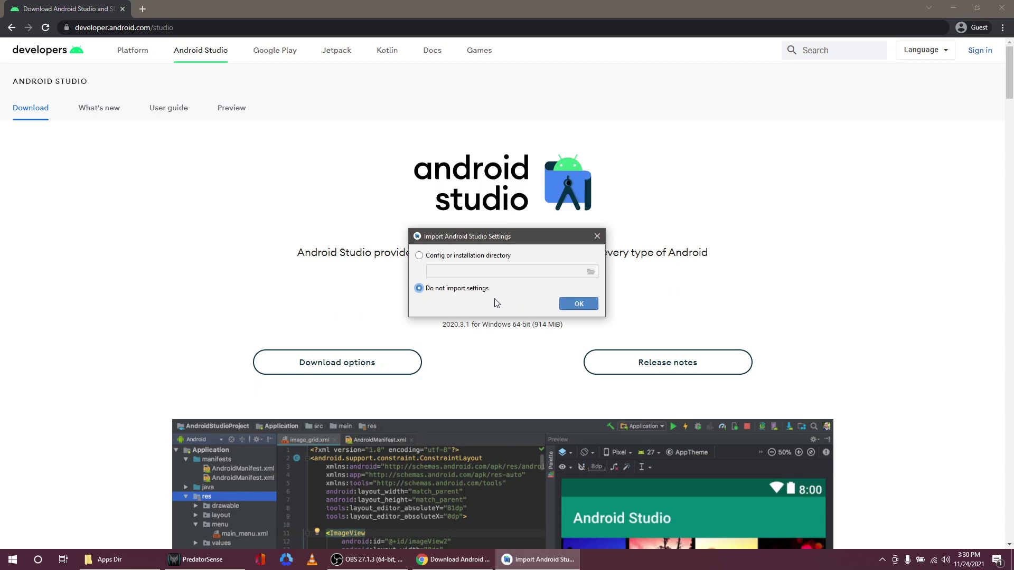
Decline importing settings and sending usage statistics to Google, and update the Kotlin plugin with a restart of Android Studio
click(578, 304)
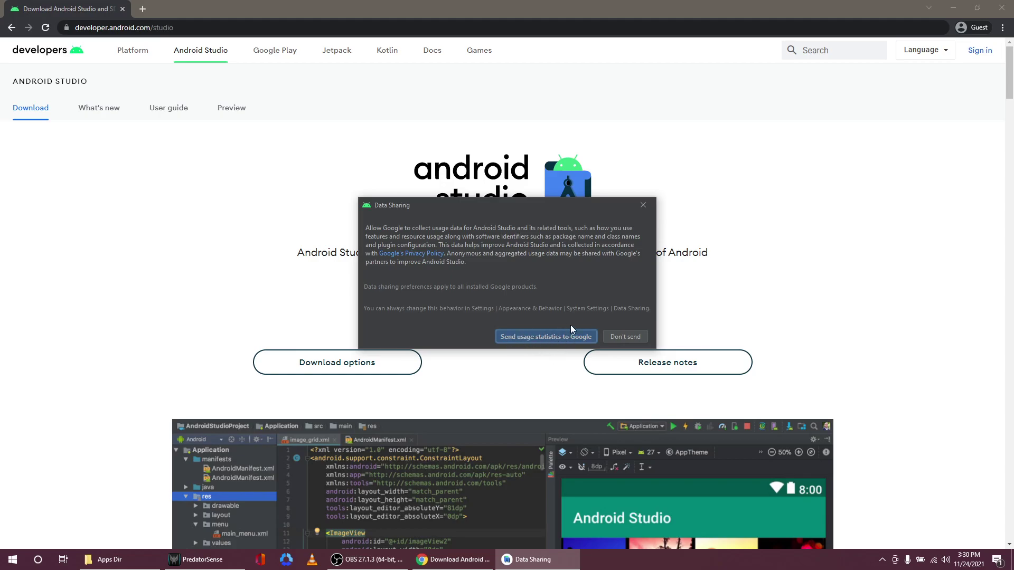
click(625, 332)
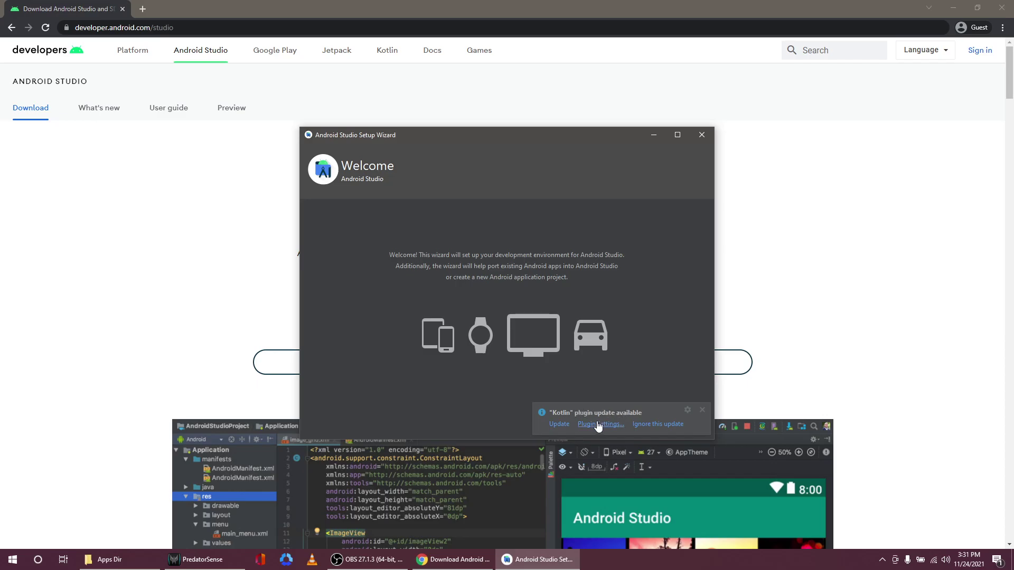
click(556, 425)
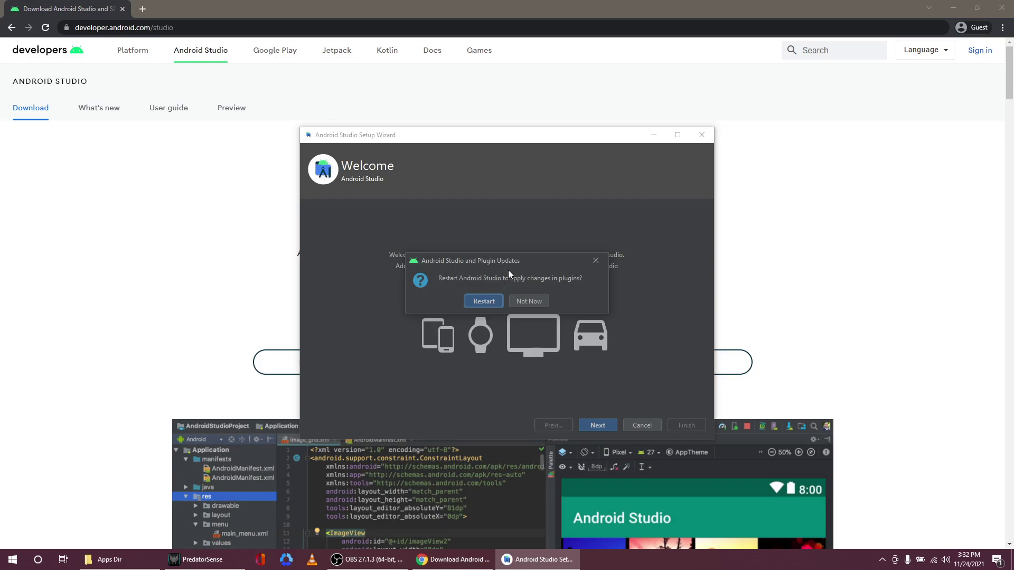
click(491, 301)
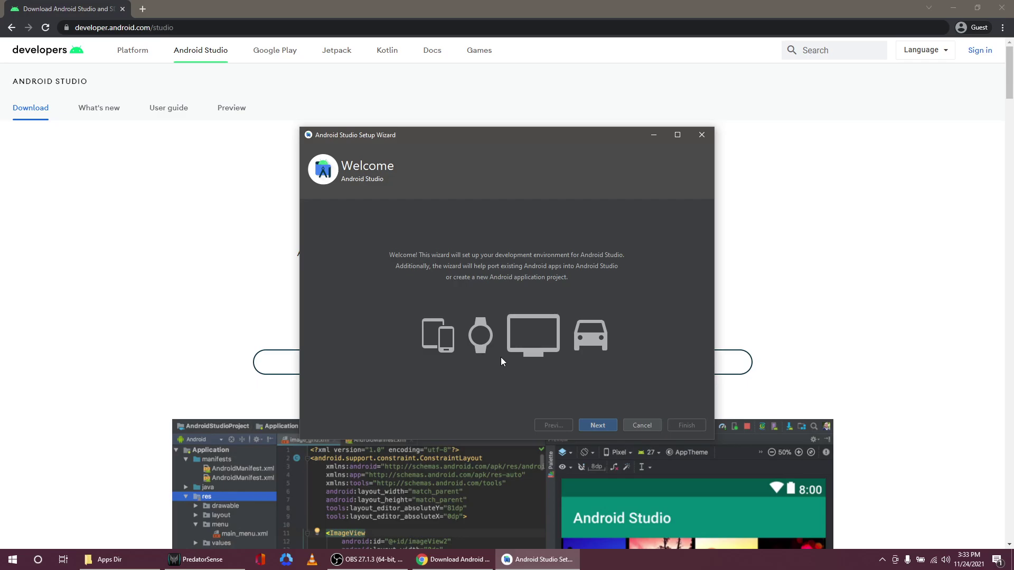
Start the Android Studio setup wizard and choose the Standard install type
click(590, 426)
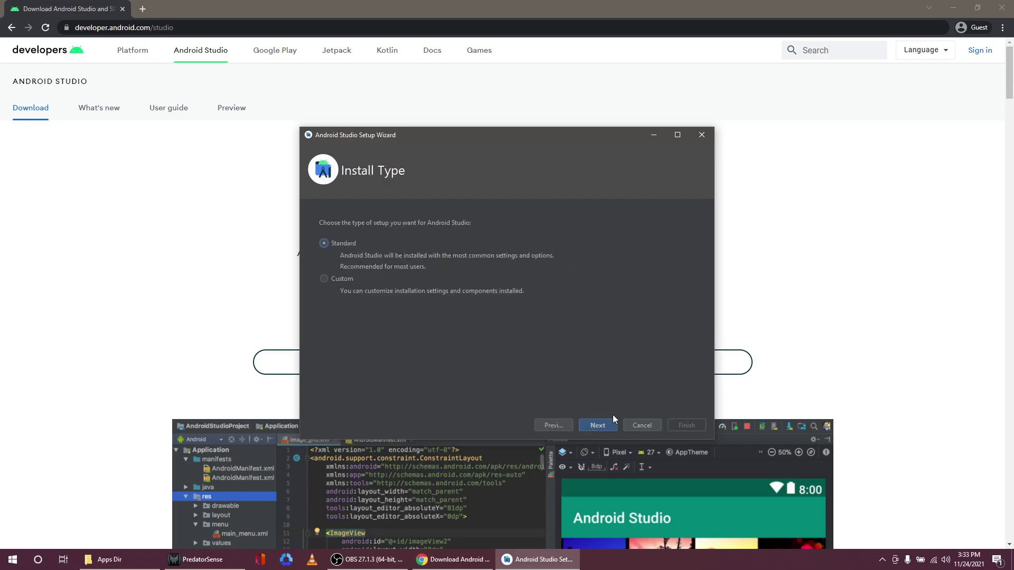
click(343, 280)
click(352, 246)
click(607, 429)
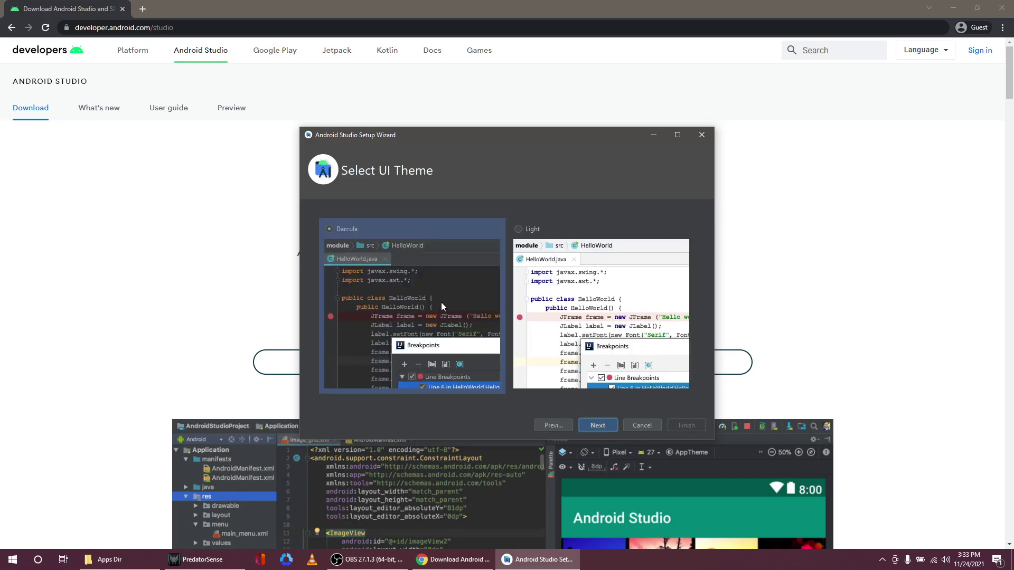
Compare the Light and Darcula UI themes and continue with Darcula
click(517, 230)
click(379, 229)
click(538, 229)
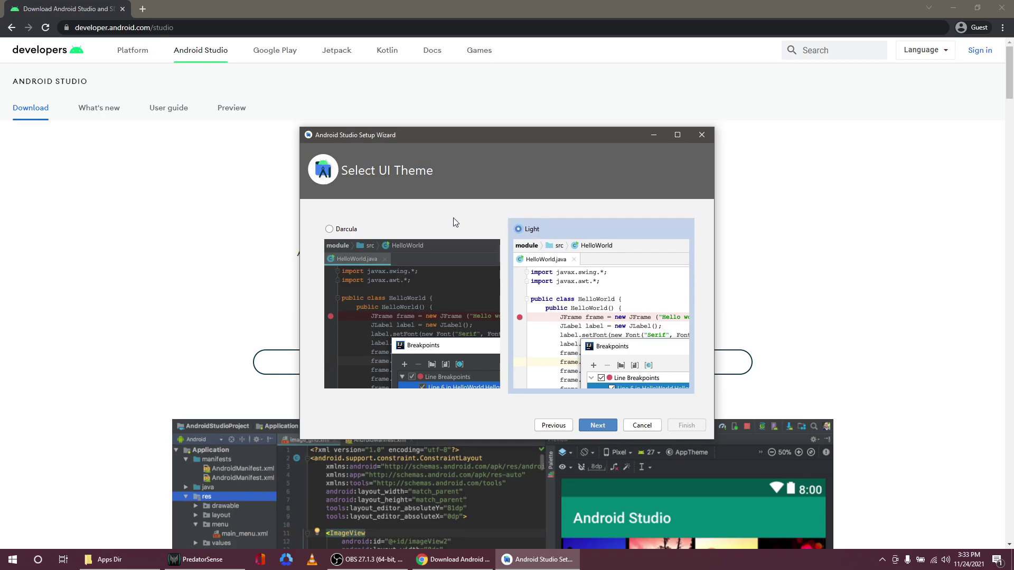
click(359, 228)
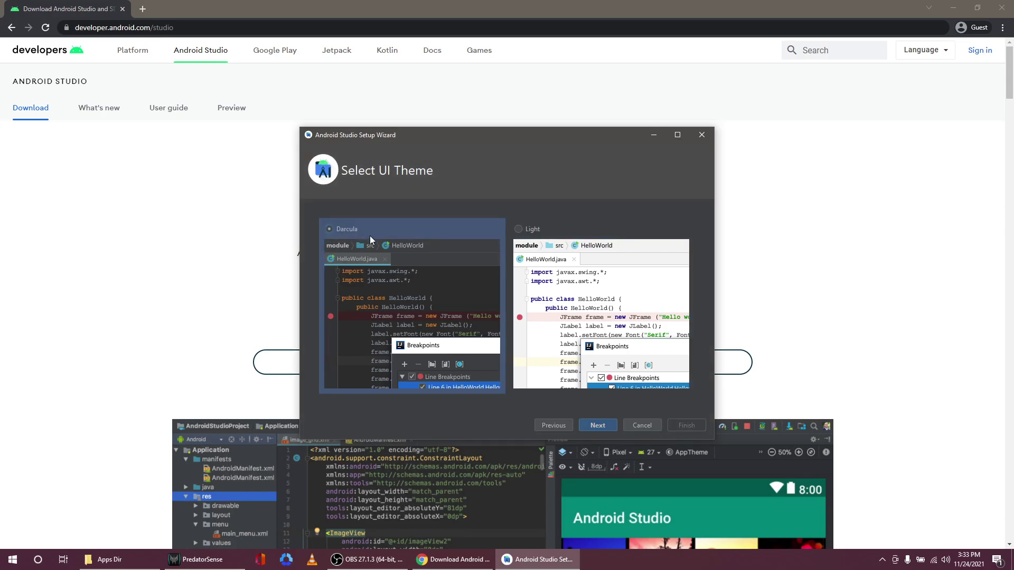
click(585, 426)
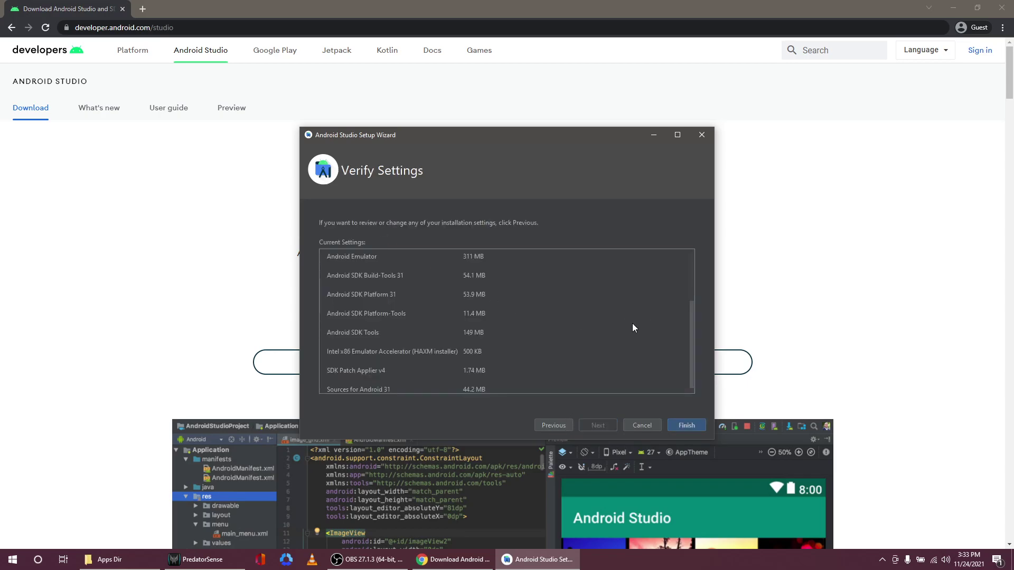
Review the SDK components in the current settings and start their download, dismissing any notification that appears meanwhile
mouse_move(690, 337)
mouse_down()
mouse_move(690, 264)
mouse_move(686, 356)
mouse_move(683, 280)
mouse_move(677, 356)
mouse_move(680, 319)
mouse_move(677, 343)
mouse_up()
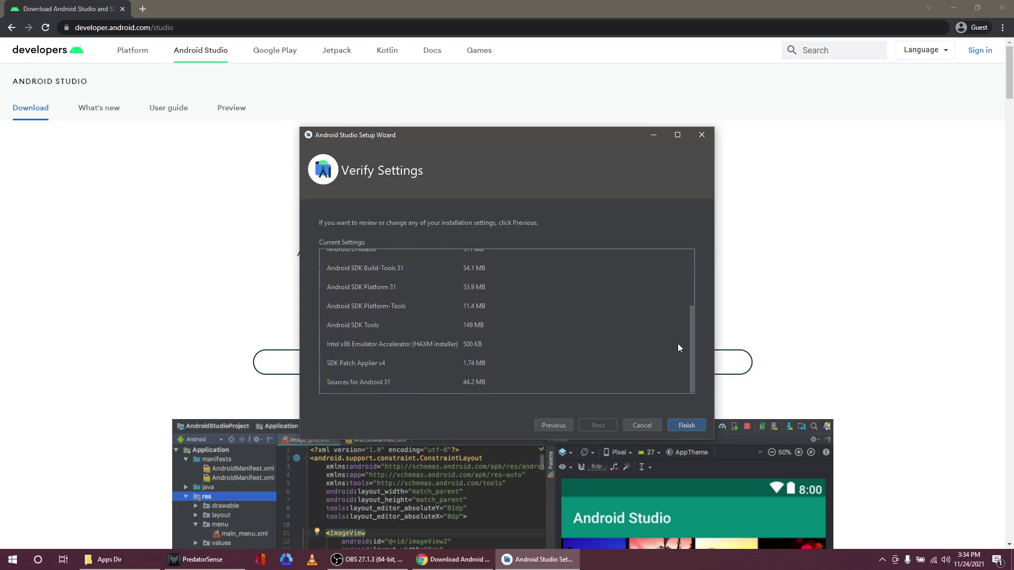
click(681, 423)
click(352, 246)
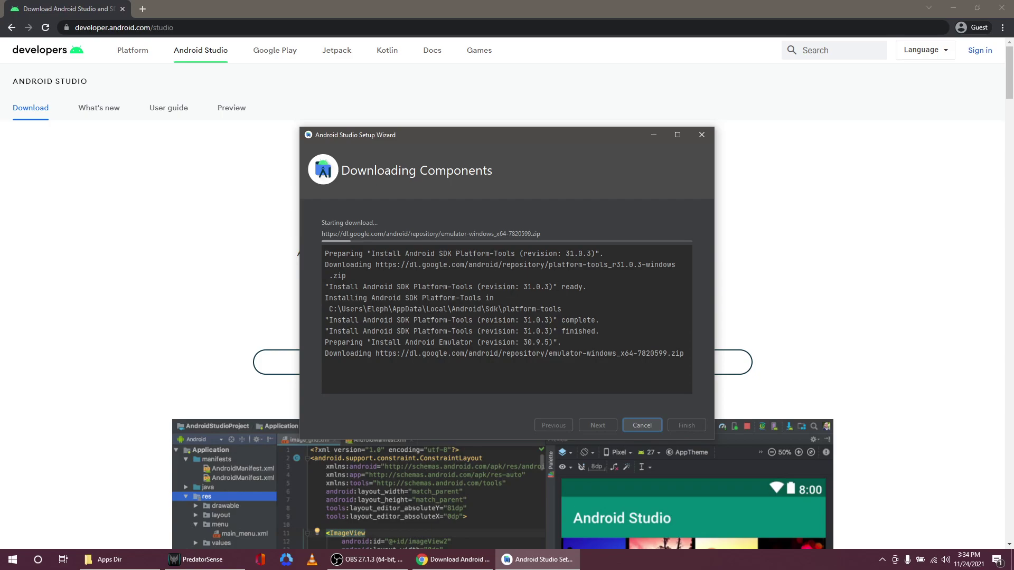
key(alt+Tab)
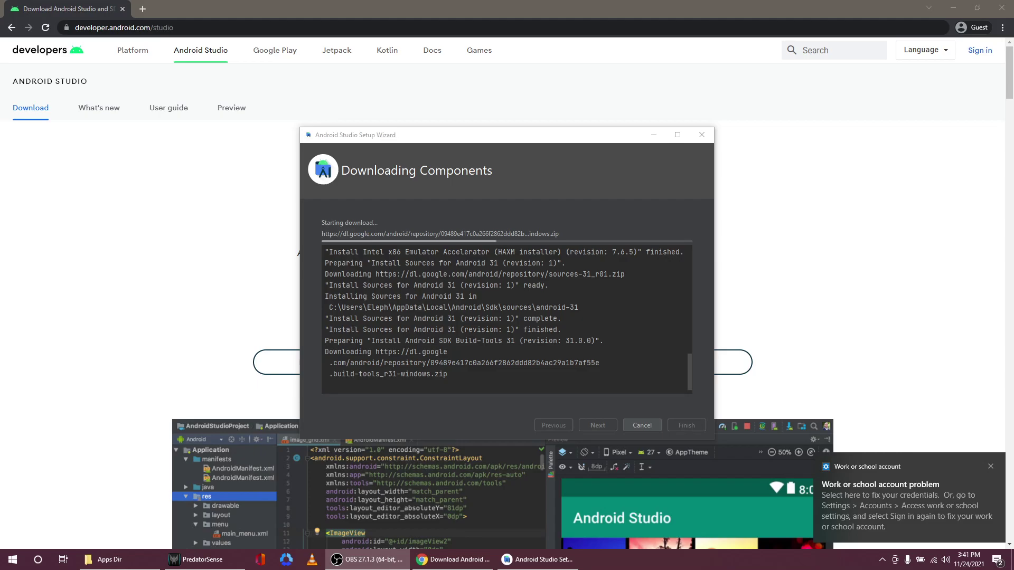
click(990, 466)
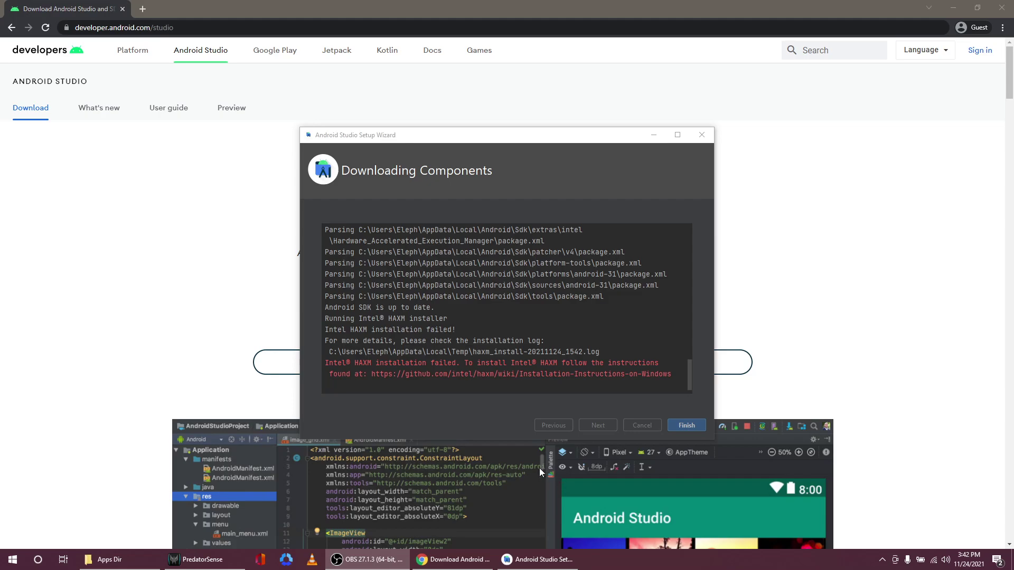
Examine the Intel HAXM installer messages at the end of the component log and finish the setup wizard
click(377, 363)
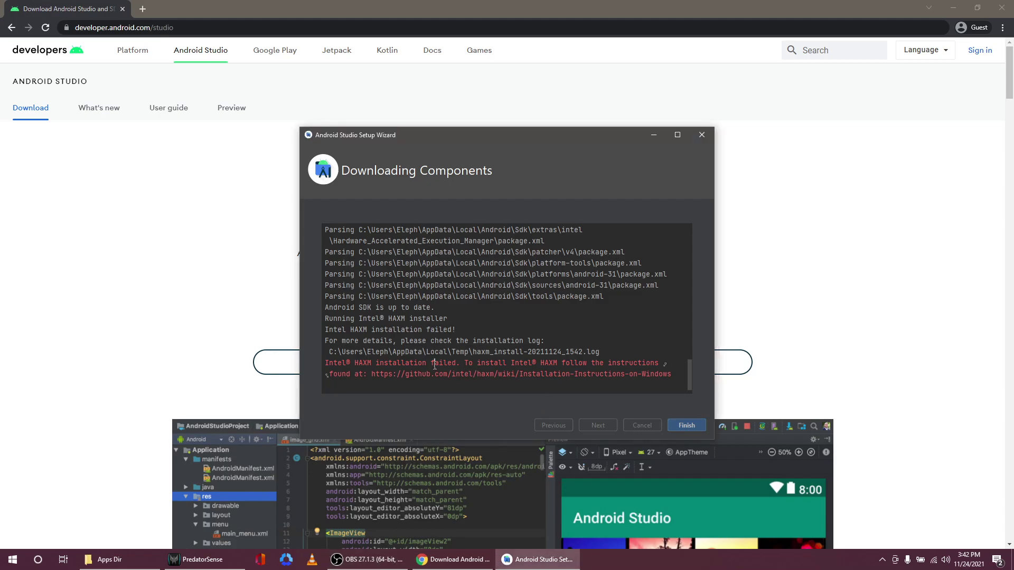
double_click(357, 364)
click(500, 364)
drag(541, 364, 558, 364)
drag(689, 379, 668, 390)
double_click(532, 341)
click(684, 425)
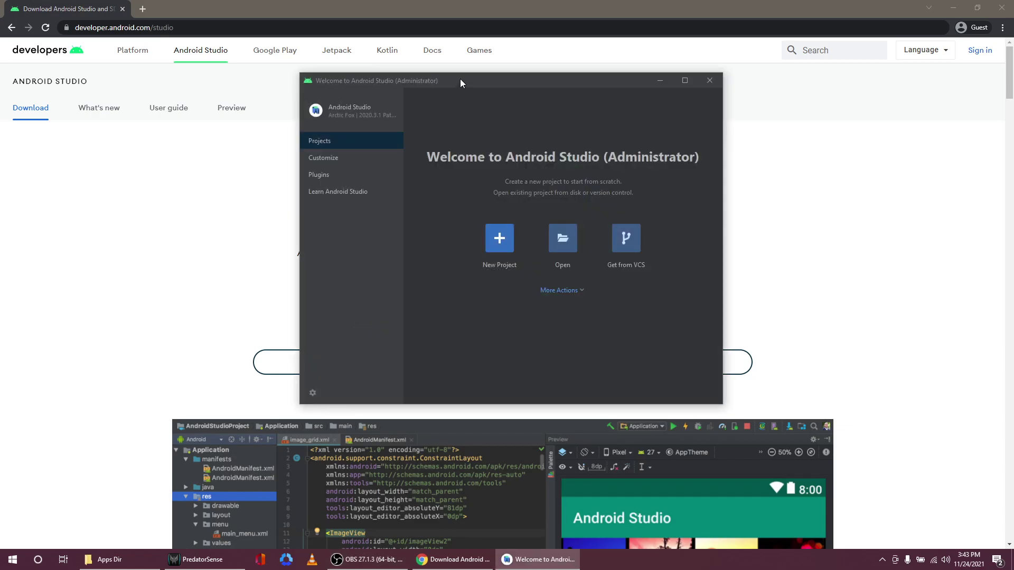
Look through the Customize, Plugins and Learn Android Studio pages of the welcome window and return to Projects
drag(461, 81, 418, 124)
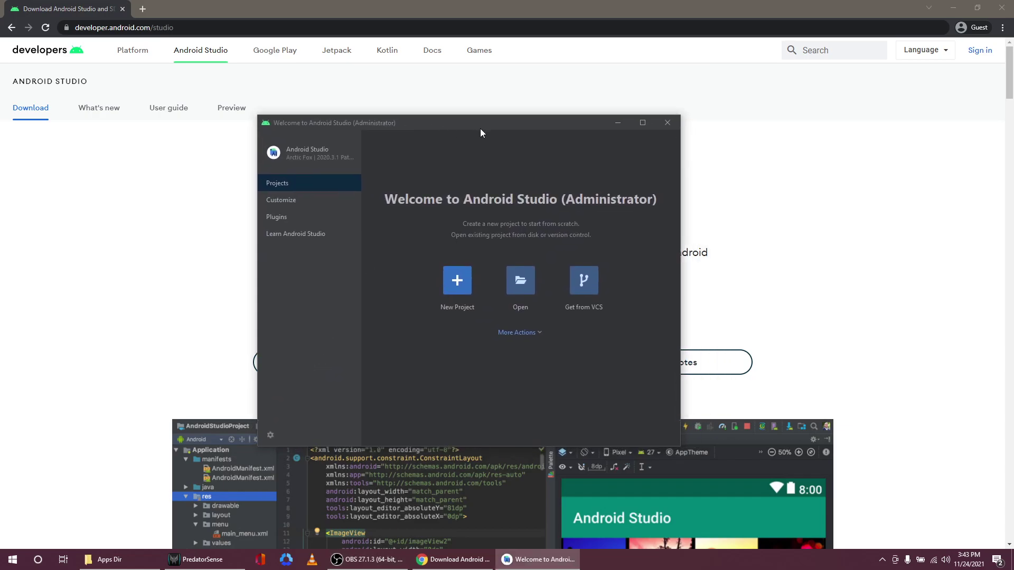
click(313, 332)
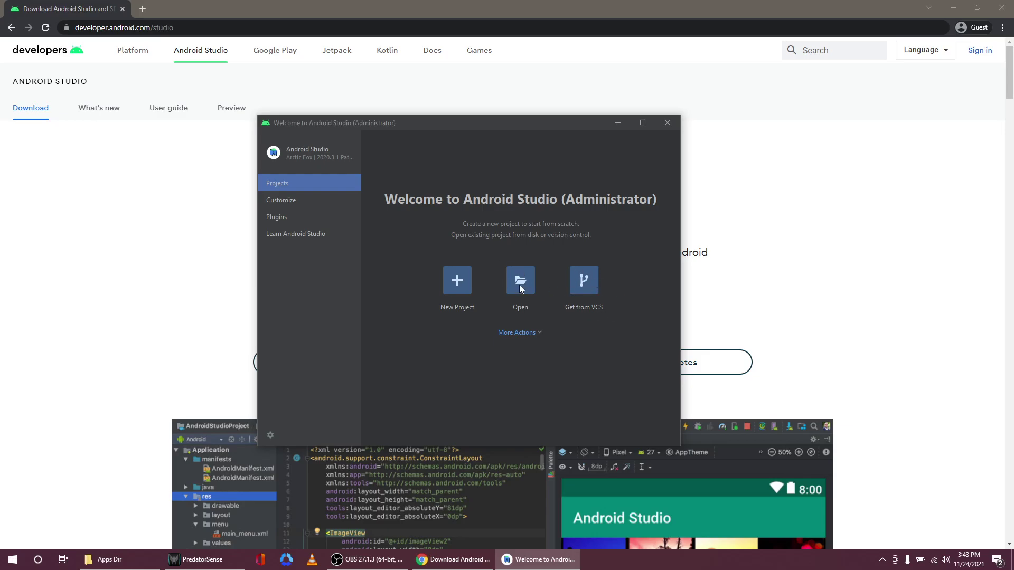
click(288, 202)
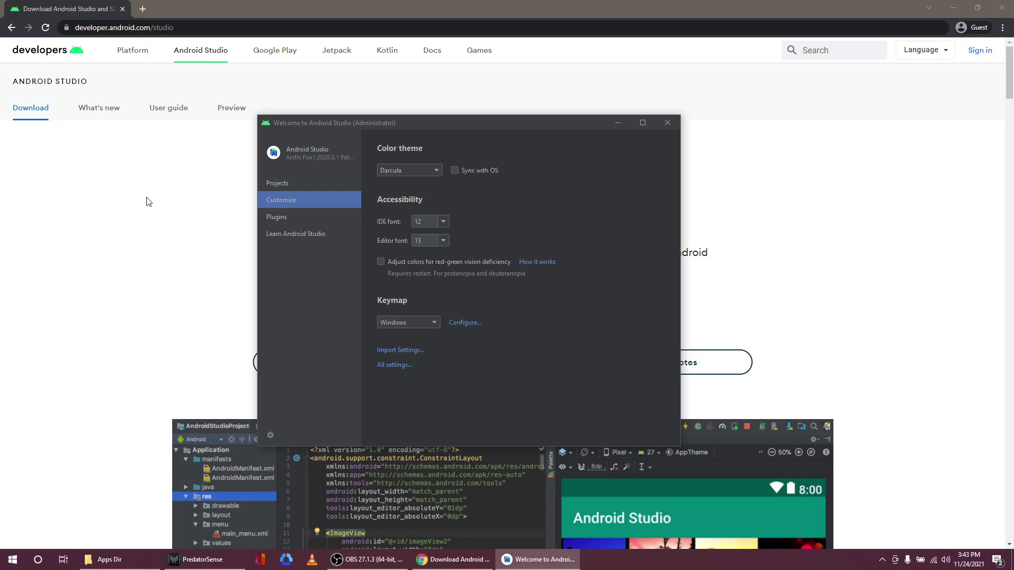
click(310, 217)
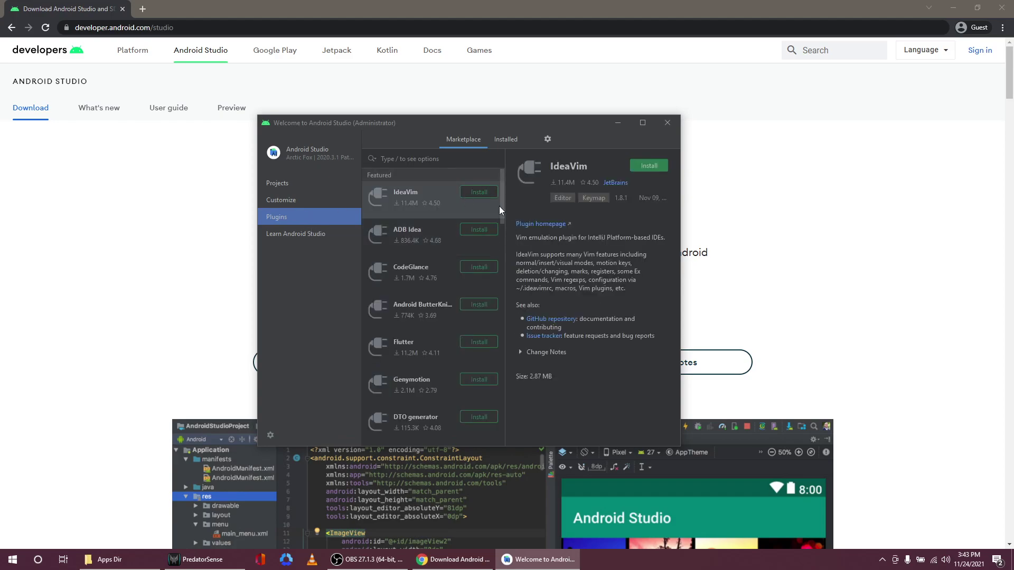
click(305, 236)
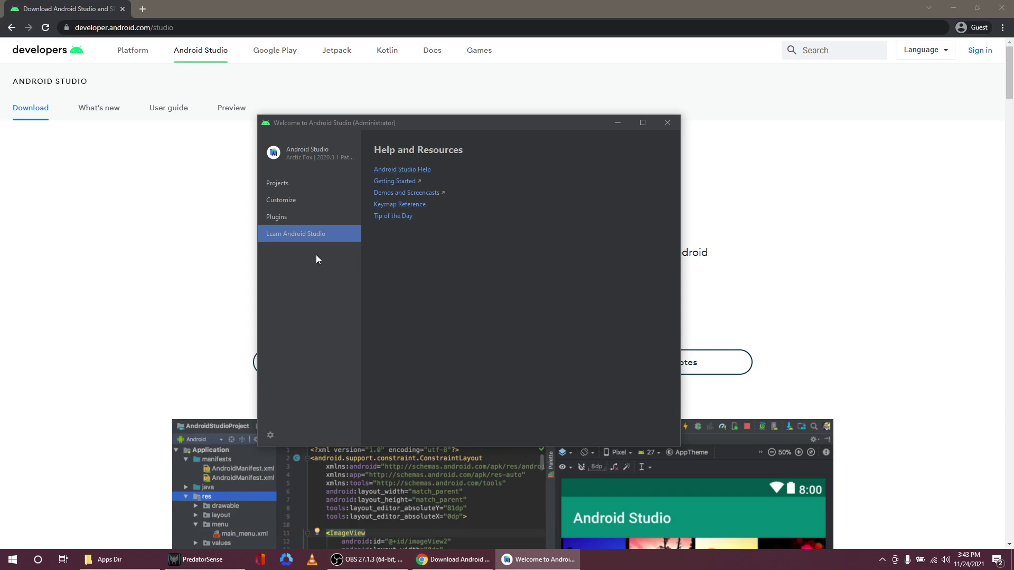
click(294, 185)
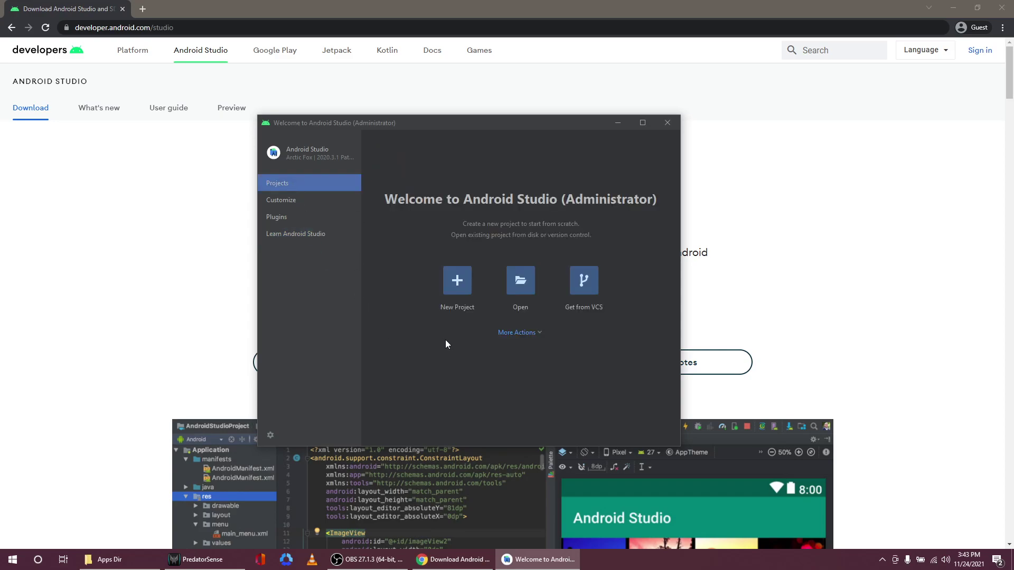
Start a new project and show the Phone and Tablet templates
click(455, 283)
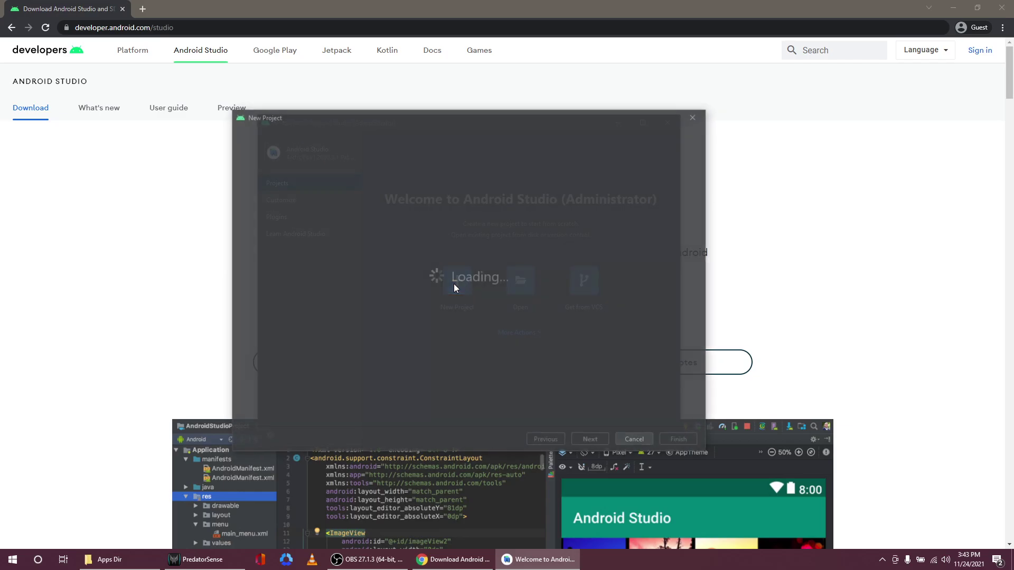
click(317, 214)
click(308, 164)
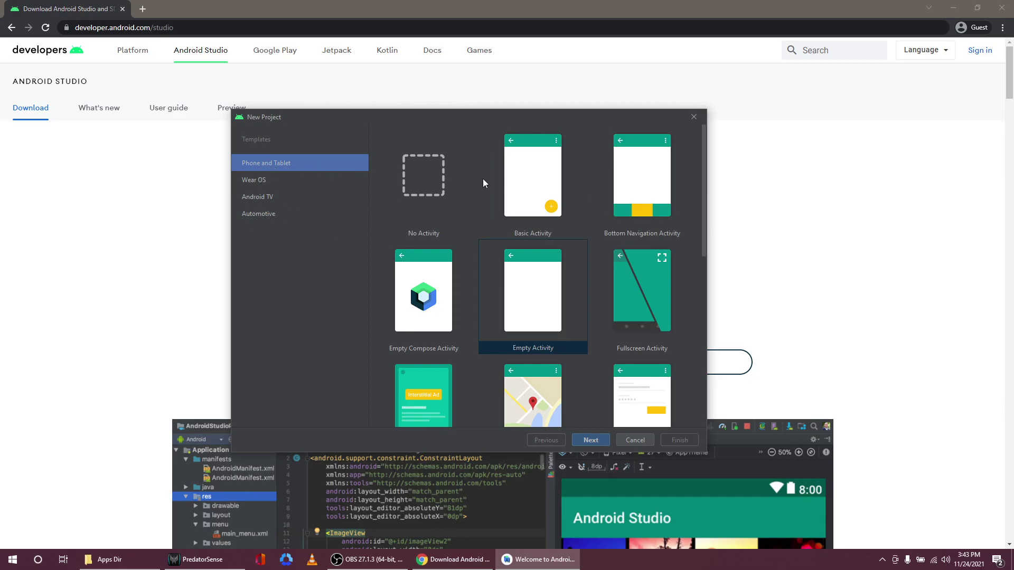
Look through the first Phone and Tablet templates, including Basic, Bottom Navigation, Empty Compose, Empty and Fullscreen Activity
click(517, 172)
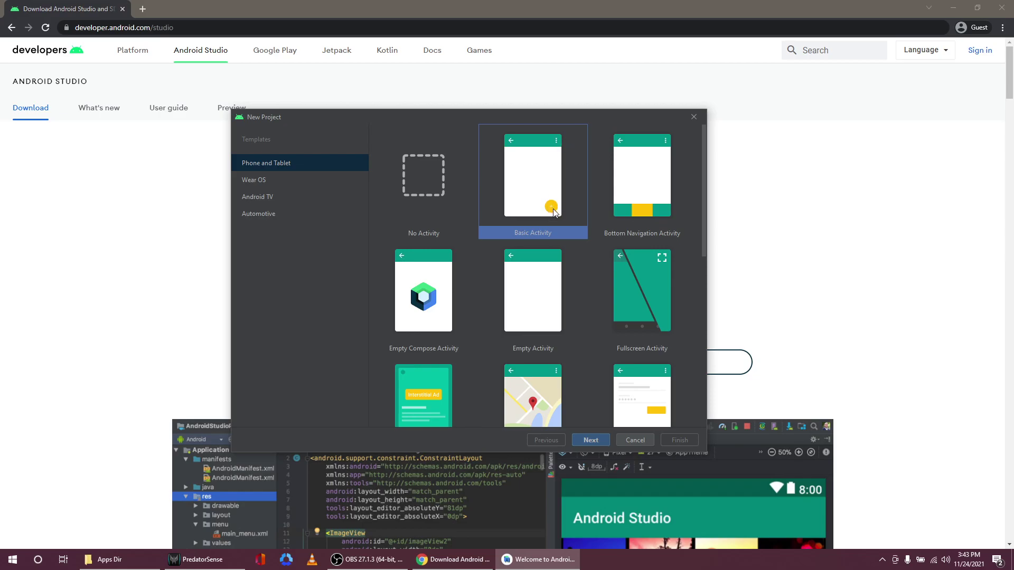
click(629, 189)
click(538, 191)
mouse_move(702, 190)
mouse_down()
mouse_move(697, 217)
mouse_move(704, 176)
mouse_up()
click(651, 180)
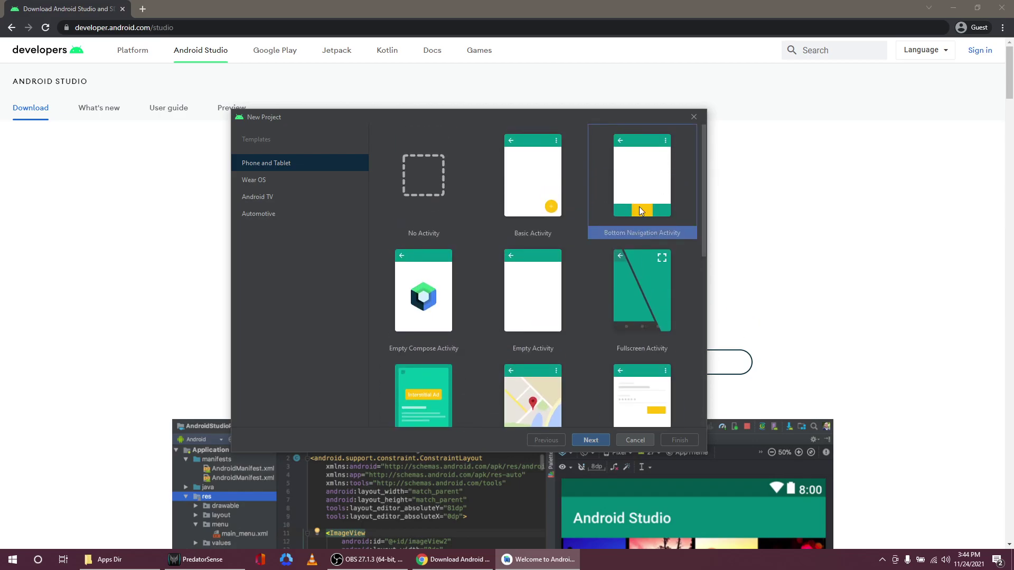
click(432, 290)
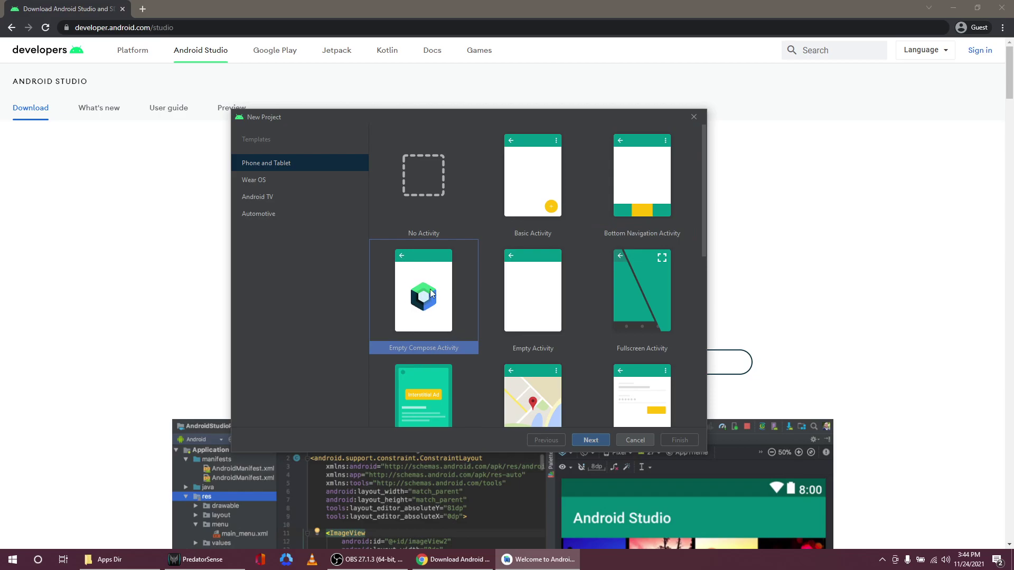
click(505, 310)
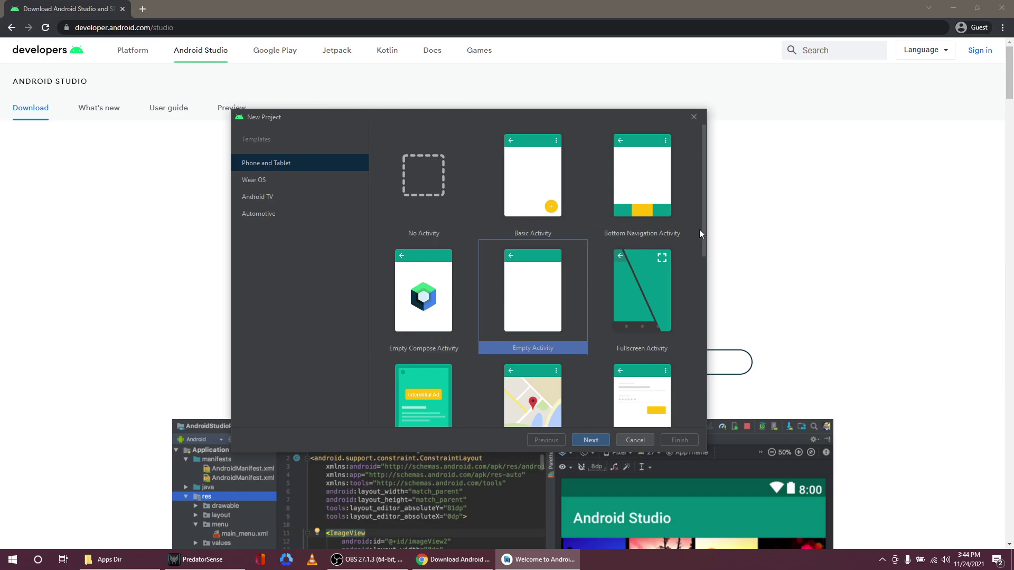
drag(701, 230, 702, 252)
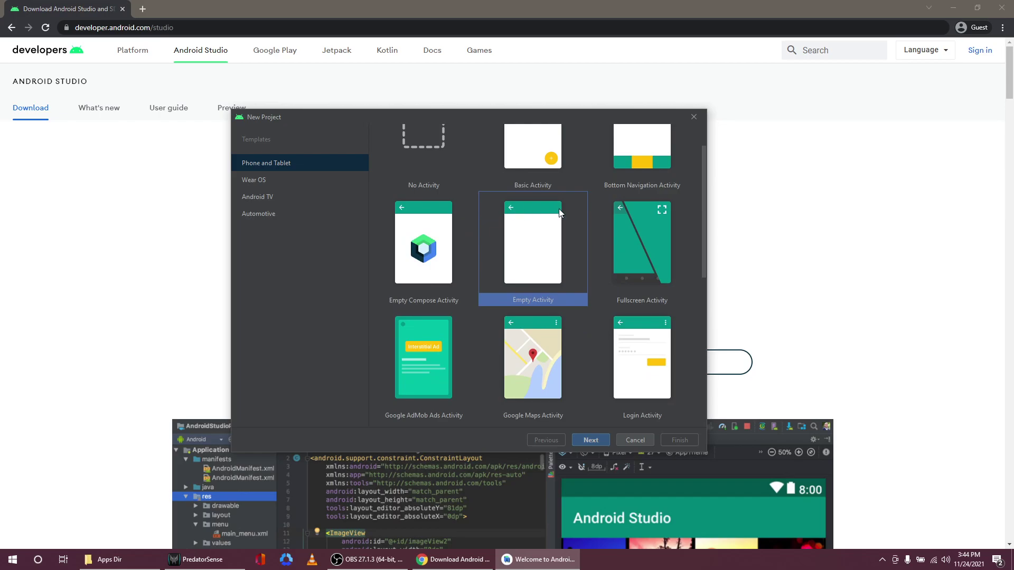
click(622, 234)
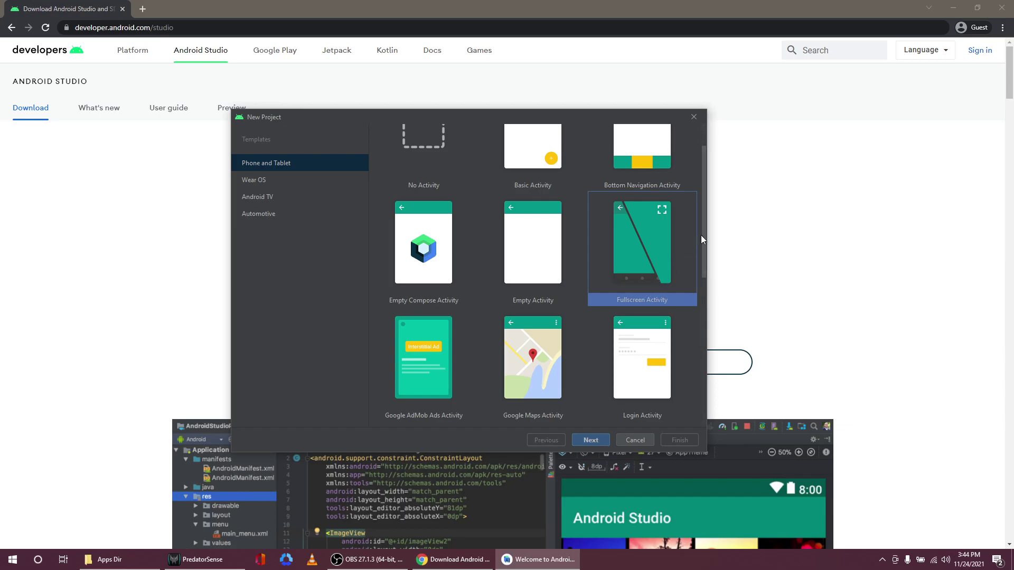
Examine the remaining Phone and Tablet templates, including Google AdMob Ads, Google Maps and Login Activity, and return to No Activity
drag(702, 235, 697, 305)
click(412, 205)
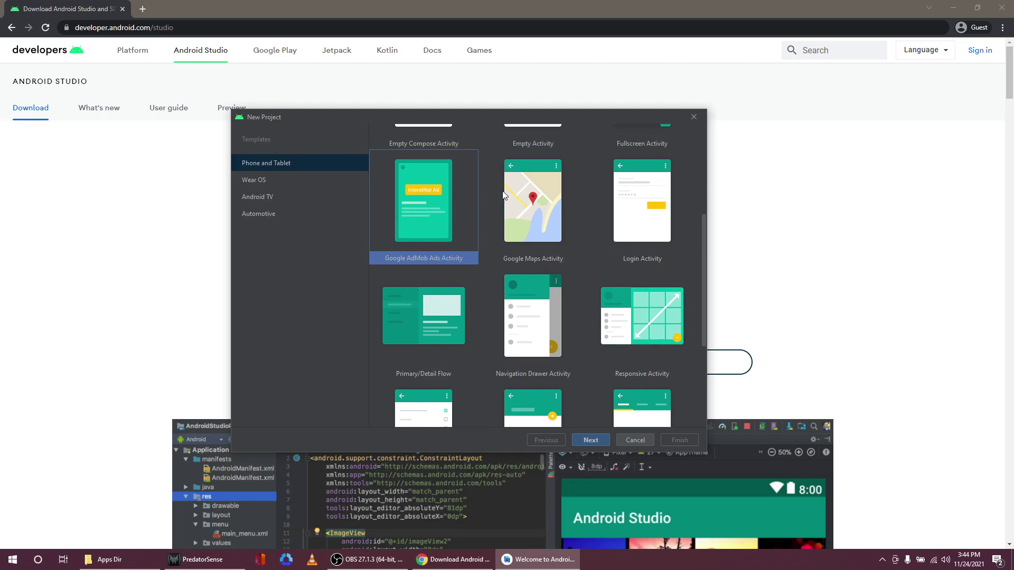
click(548, 192)
click(631, 212)
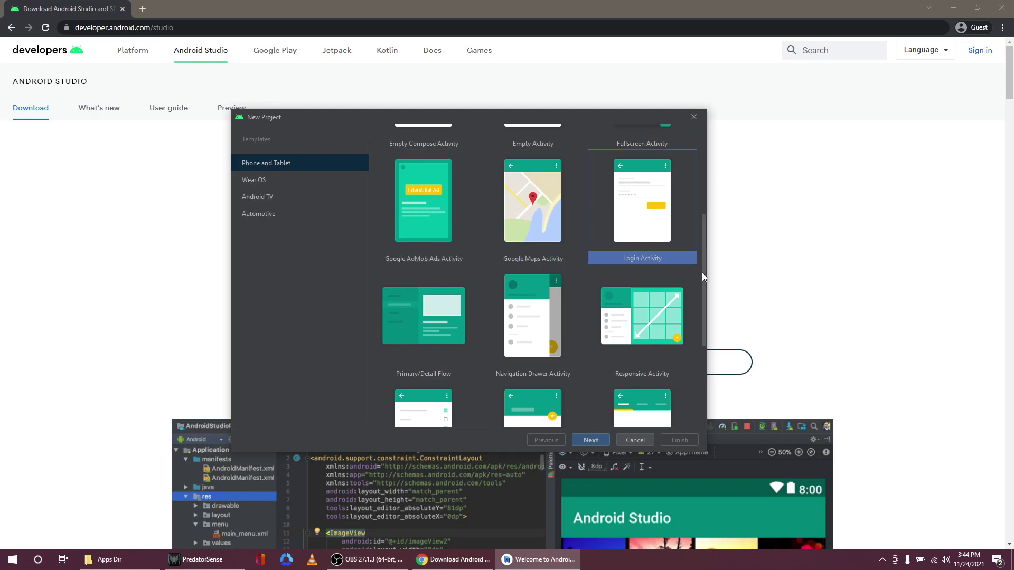
drag(702, 273, 702, 287)
drag(703, 321, 712, 151)
drag(515, 311, 372, 151)
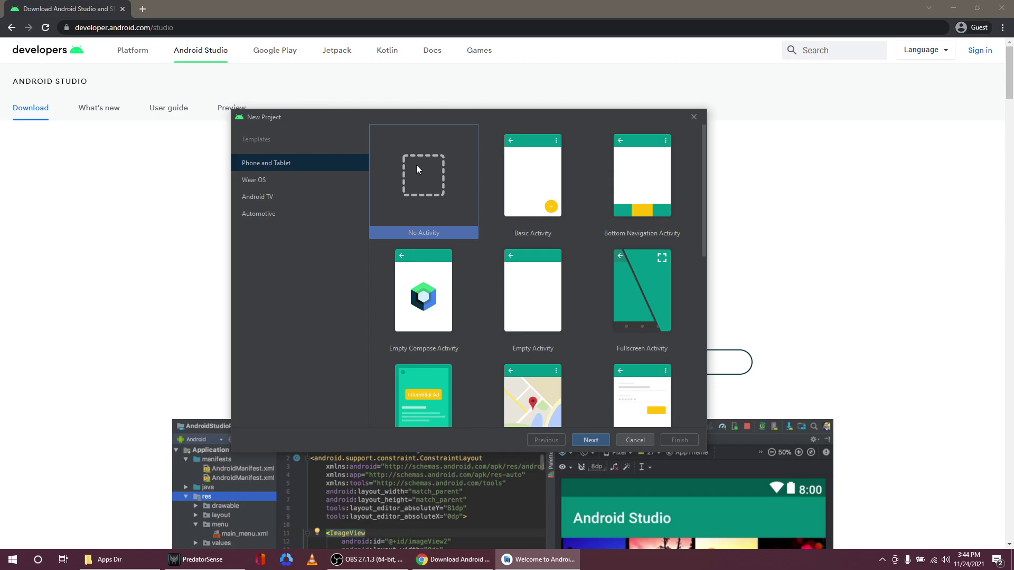
Look through the project templates offered for Wear OS, Android TV and Automotive
click(350, 187)
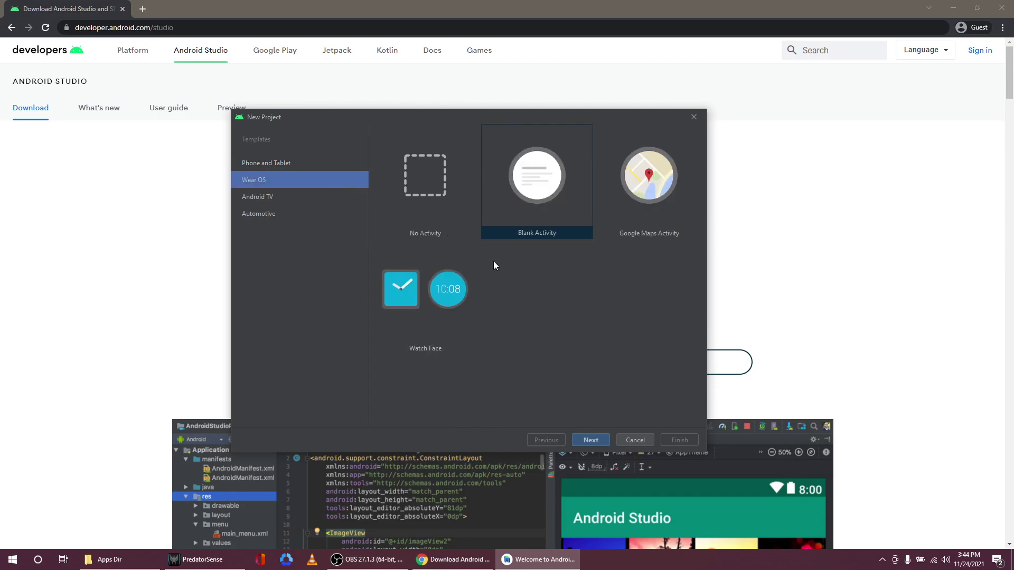
click(651, 232)
click(533, 232)
click(454, 293)
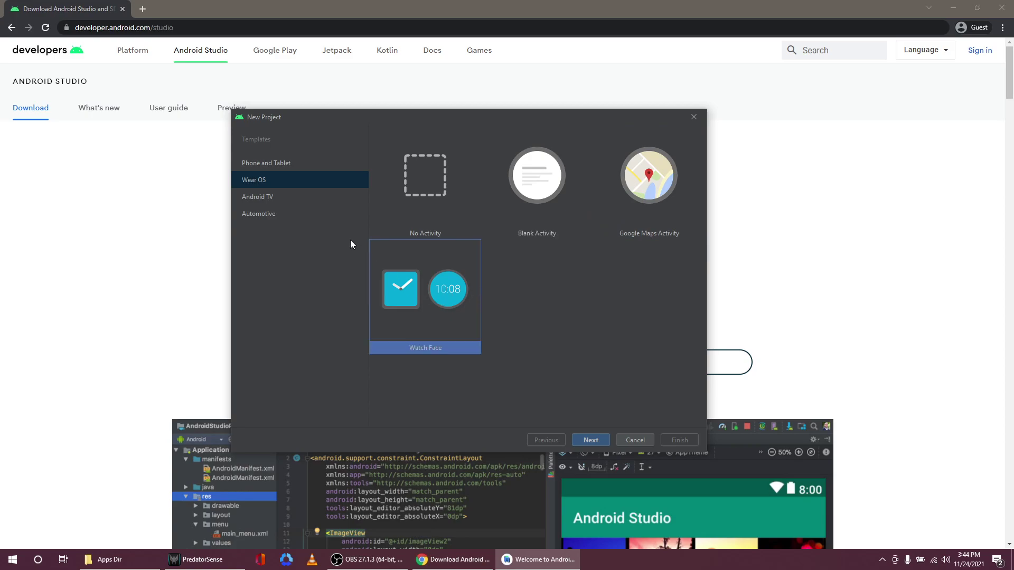
click(313, 197)
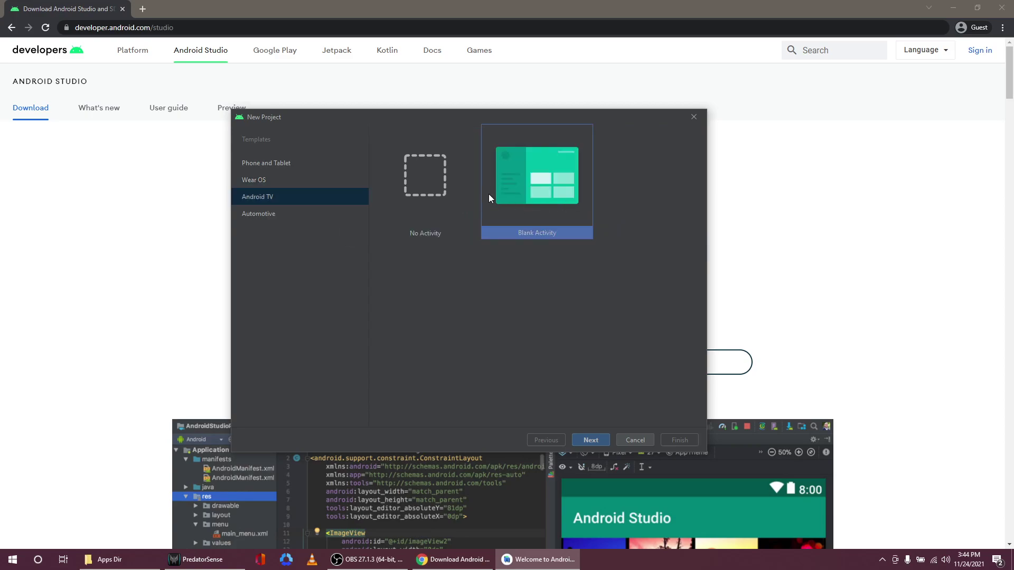
click(310, 211)
click(534, 178)
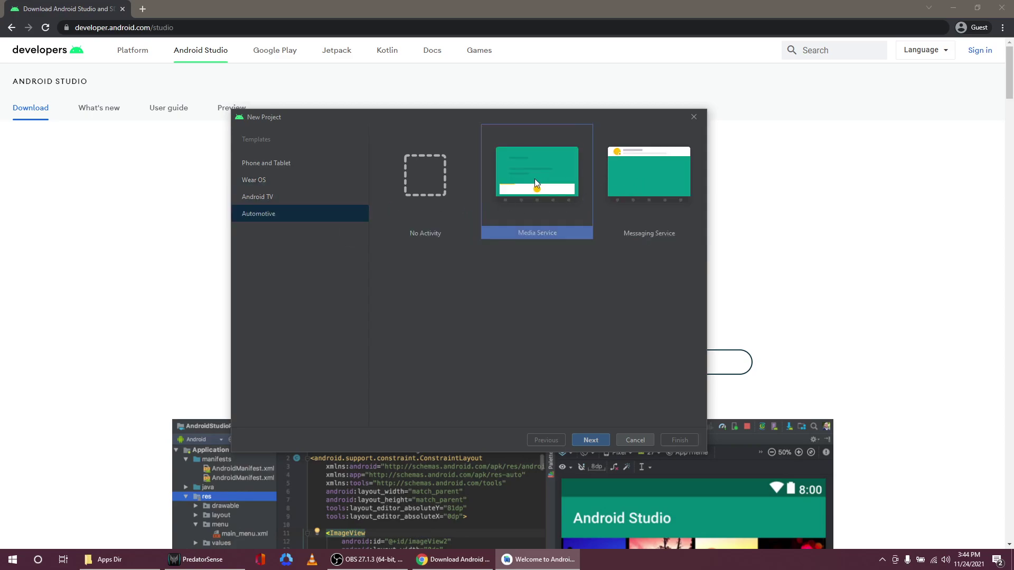
click(425, 190)
click(644, 161)
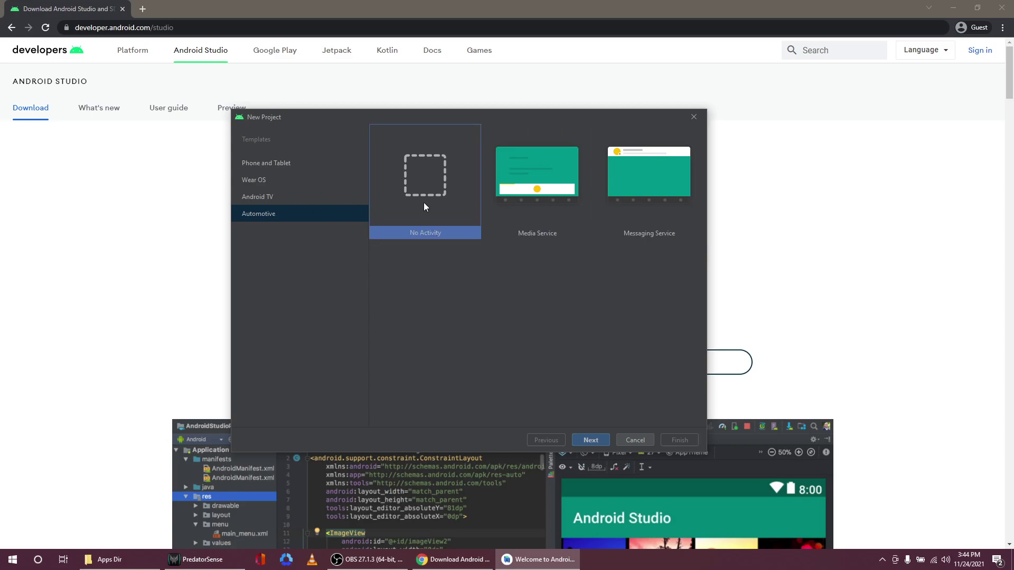
click(323, 211)
Choose the No Activity template for Phone and Tablet and continue to the project configuration
click(304, 164)
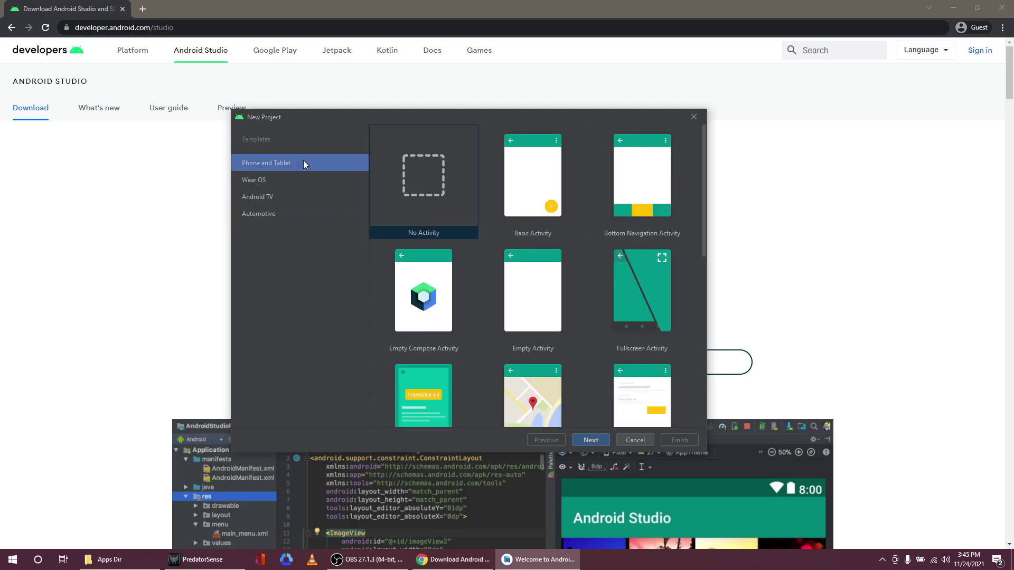
click(550, 191)
click(538, 247)
click(467, 195)
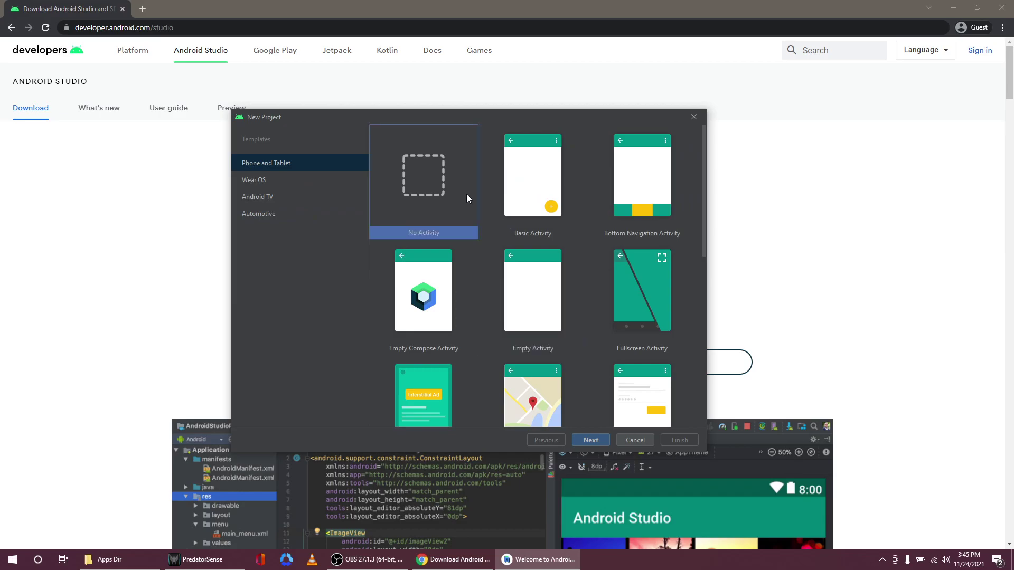
click(591, 441)
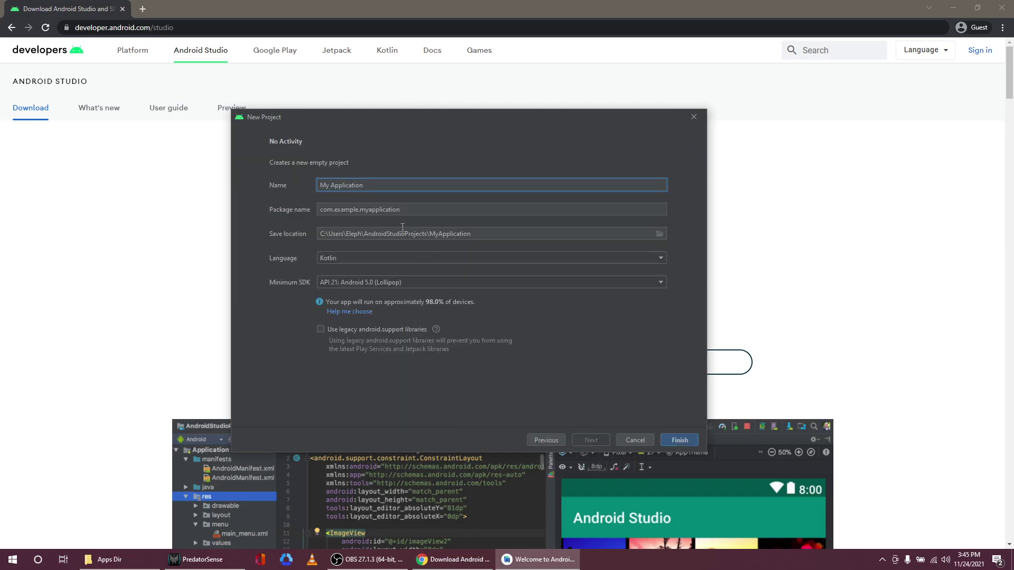
Review the project's default application name and package name
drag(380, 186, 278, 174)
click(401, 186)
drag(405, 206, 305, 210)
click(400, 207)
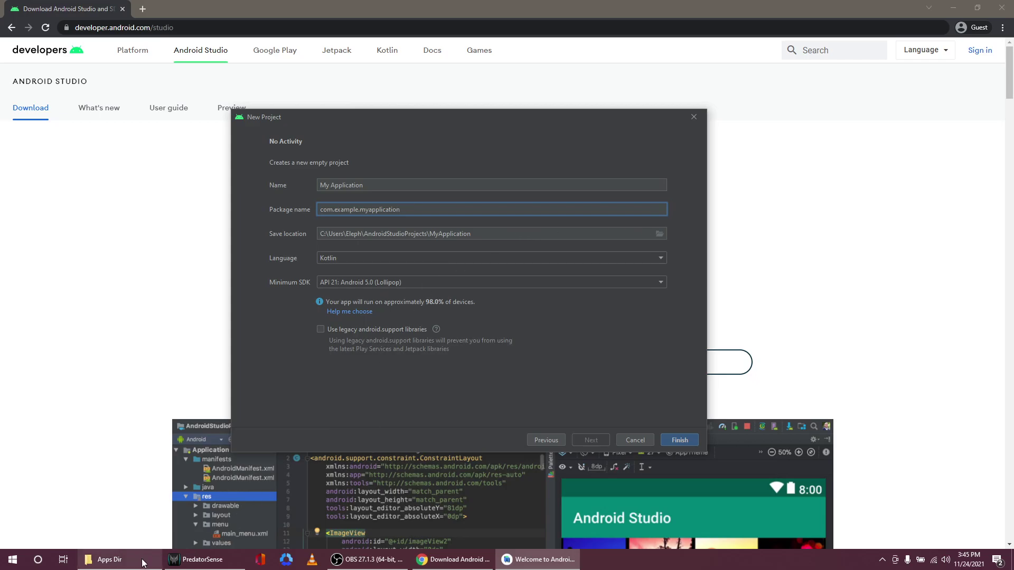
In File Explorer, create a folder named Projects inside D:\Apps Dir\Android Studio, open it and minimize the window
click(111, 559)
double_click(458, 227)
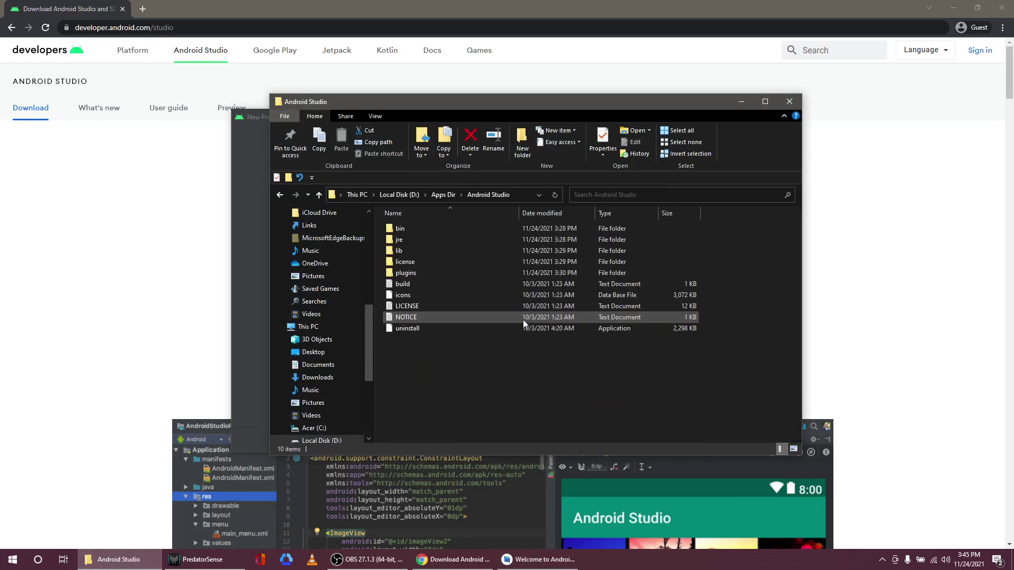
key(ctrl+shift+n)
text(Pro)
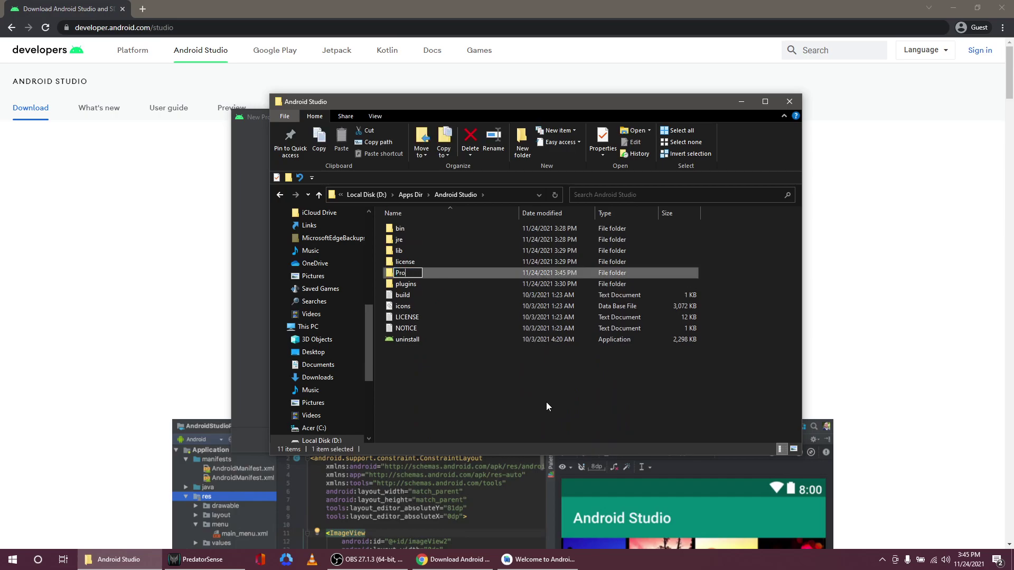
text(jects)
key(Return)
key(Return)
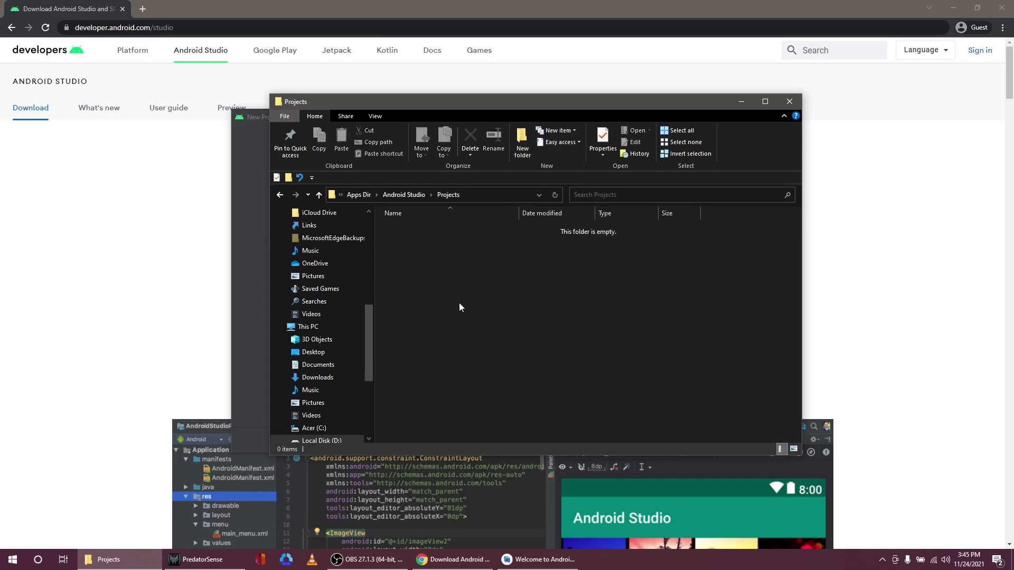
click(740, 104)
Browse to D:\Apps Dir\Android Studio\Projects and set it as the new project's save location
click(659, 233)
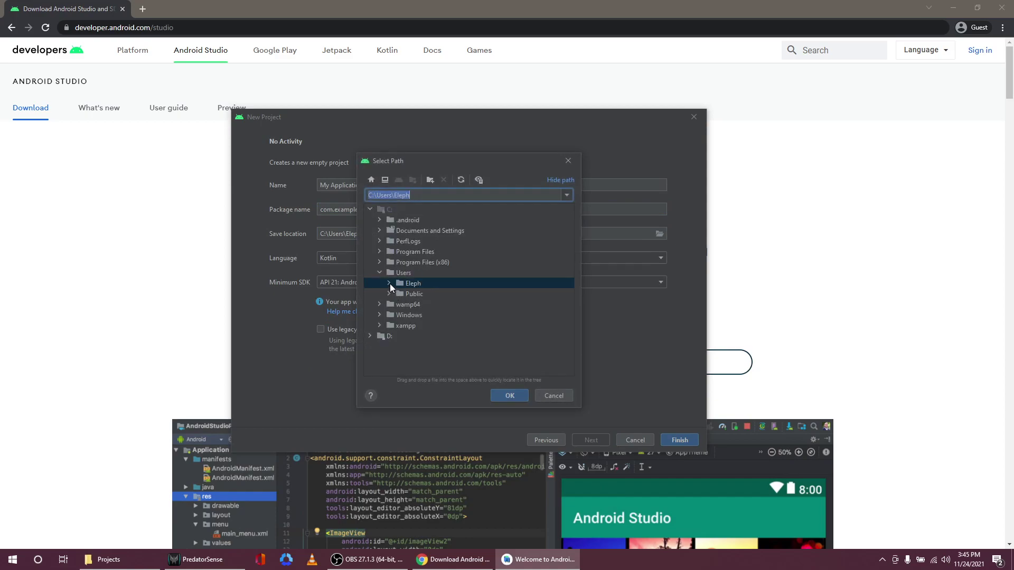
click(380, 273)
click(386, 315)
click(370, 314)
click(383, 335)
click(380, 337)
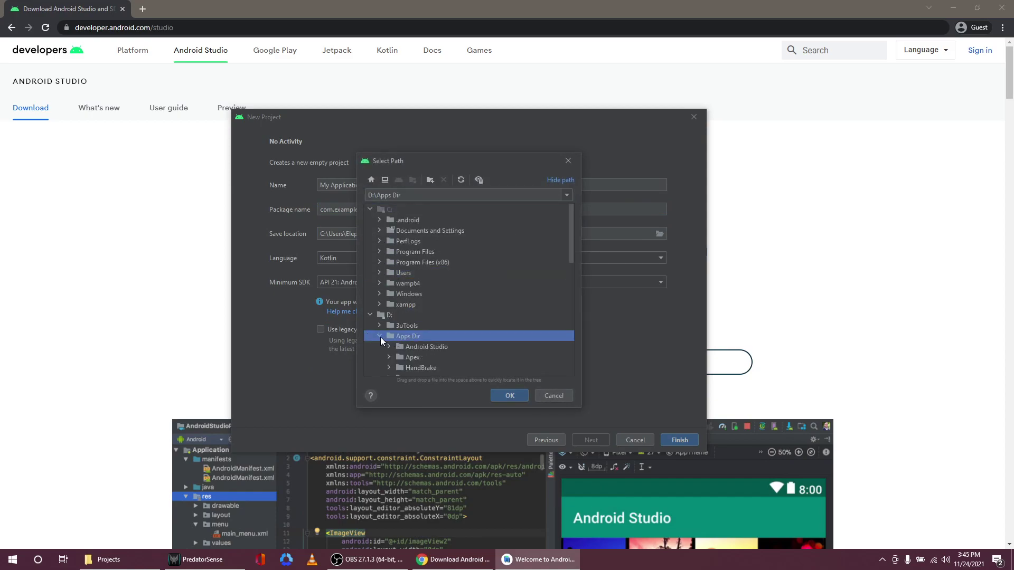
click(571, 241)
drag(568, 251, 571, 270)
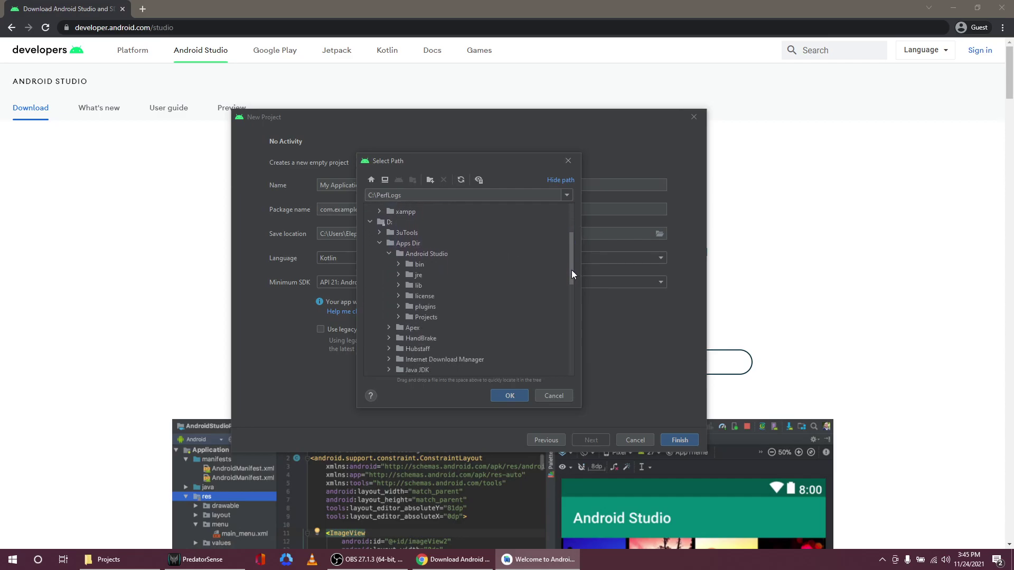
double_click(422, 318)
click(508, 397)
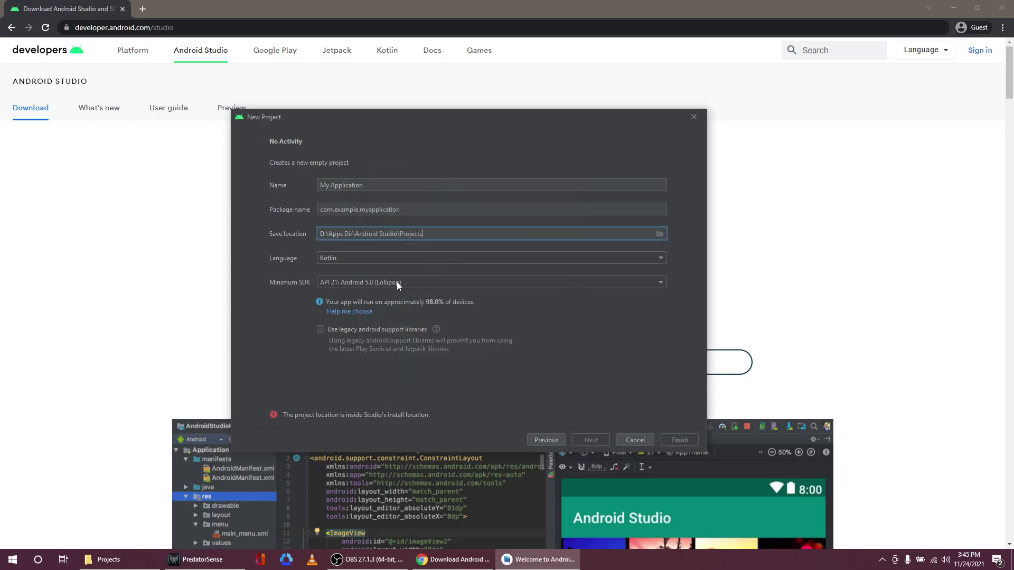
Set the project language to Java and the minimum SDK to API 23: Android 6.0 (Marshmallow)
click(398, 256)
click(363, 273)
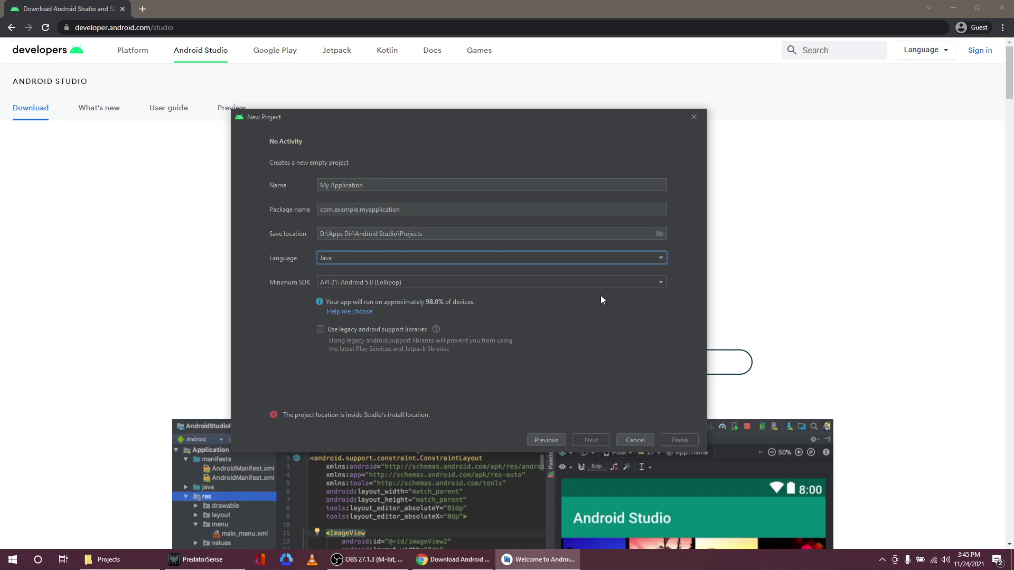
click(623, 281)
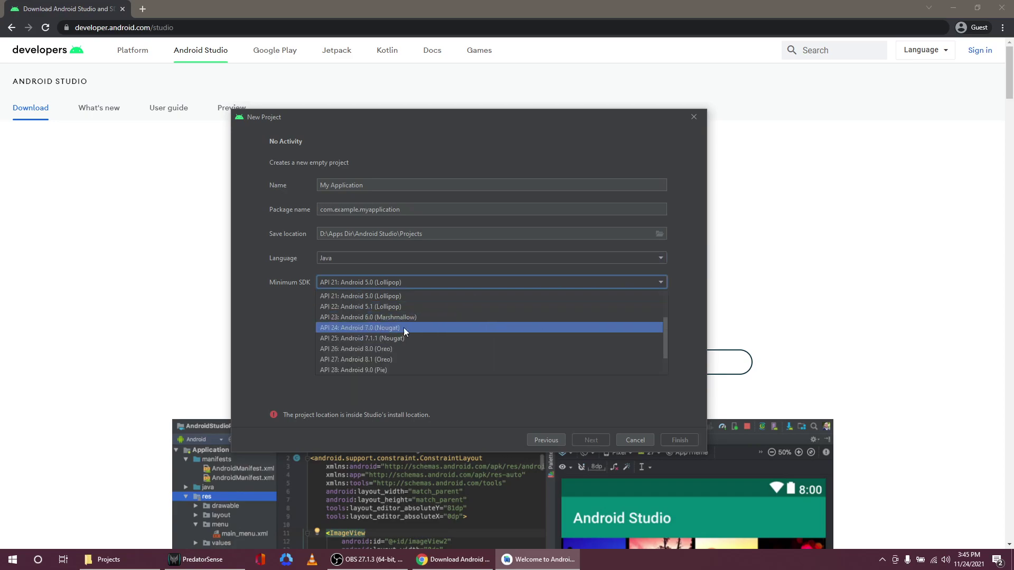
mouse_move(664, 334)
mouse_down()
mouse_move(666, 347)
mouse_move(667, 305)
mouse_move(672, 355)
mouse_move(668, 331)
mouse_up()
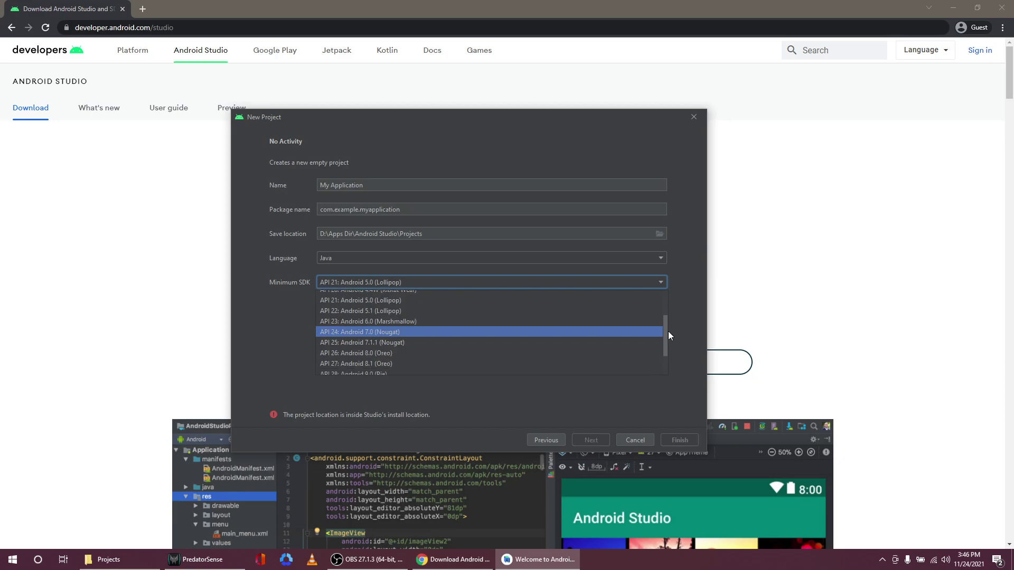
click(381, 321)
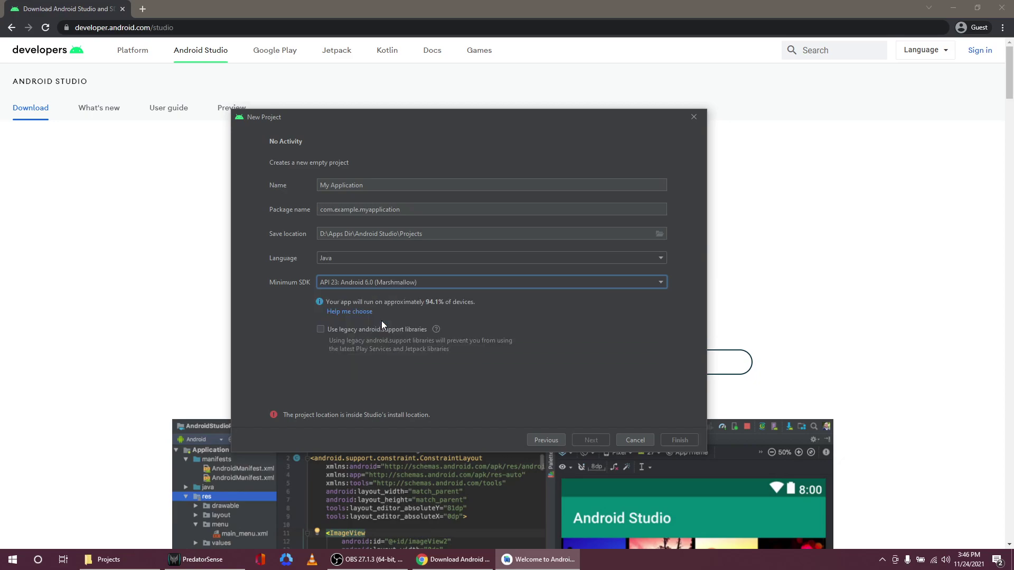
Set the minimum SDK to API 21: Android 5.0 (Lollipop) and look through the other API levels on offer
click(427, 285)
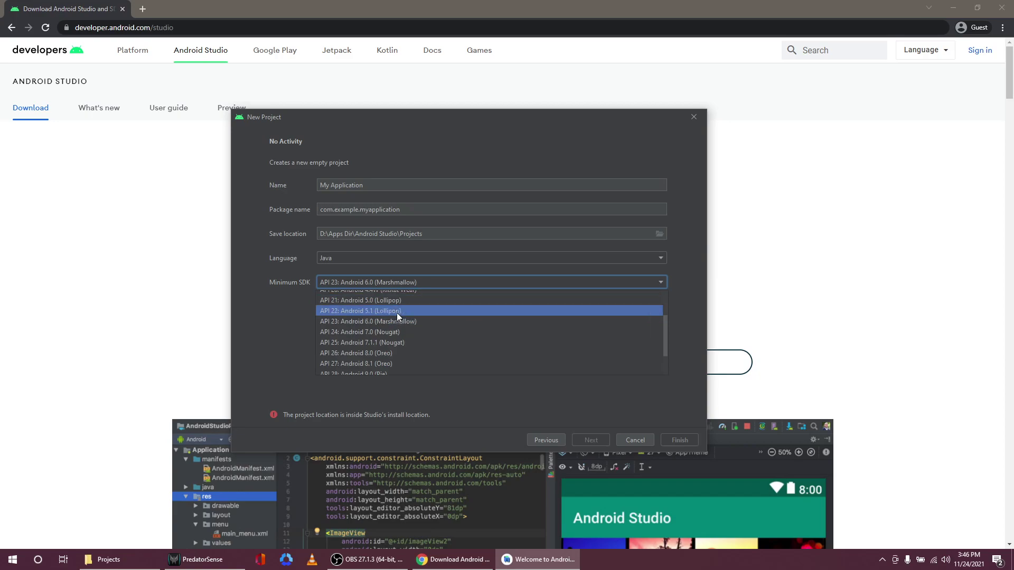
click(409, 320)
click(378, 280)
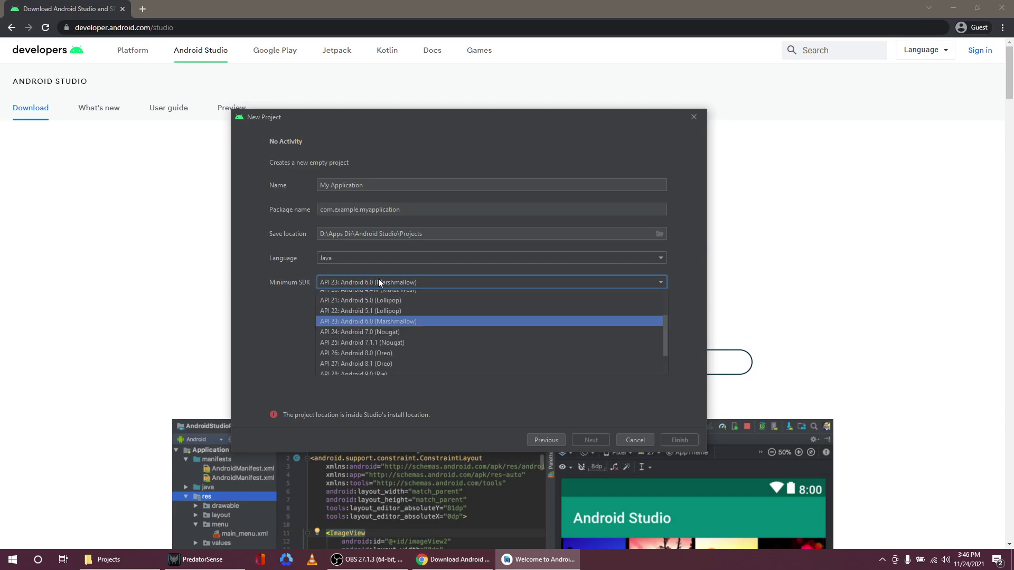
click(396, 302)
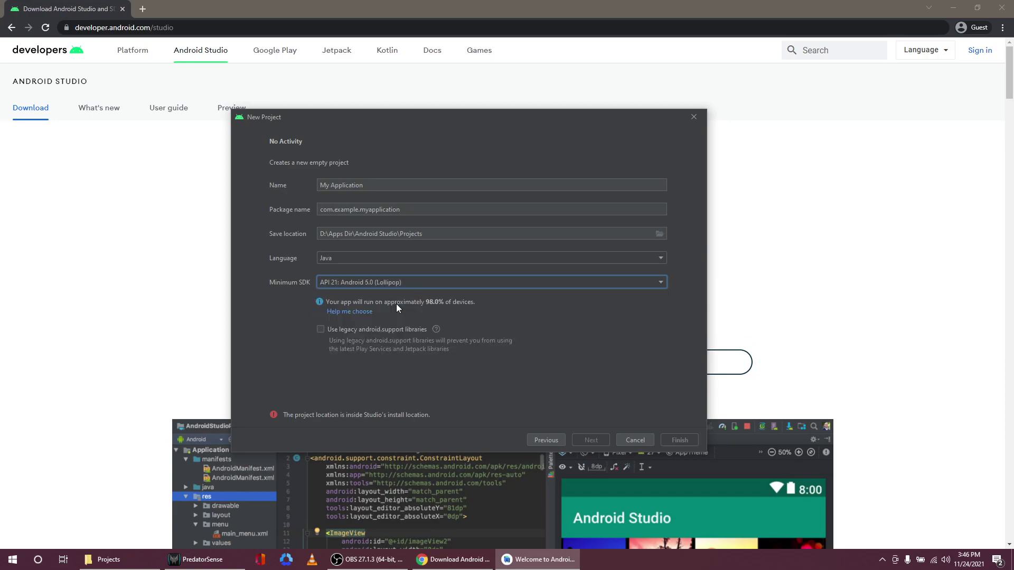
click(654, 285)
drag(666, 334, 669, 319)
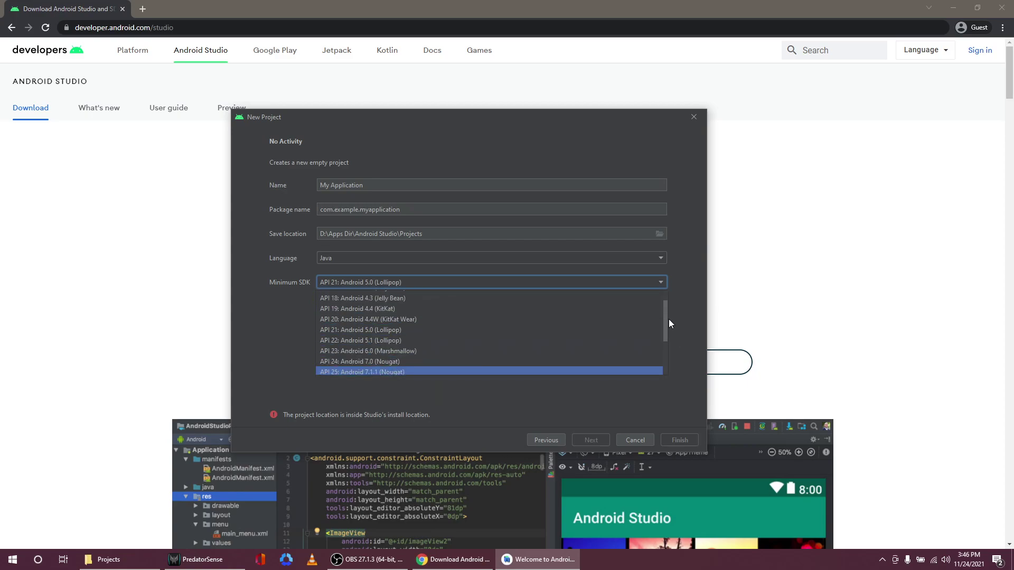
click(301, 314)
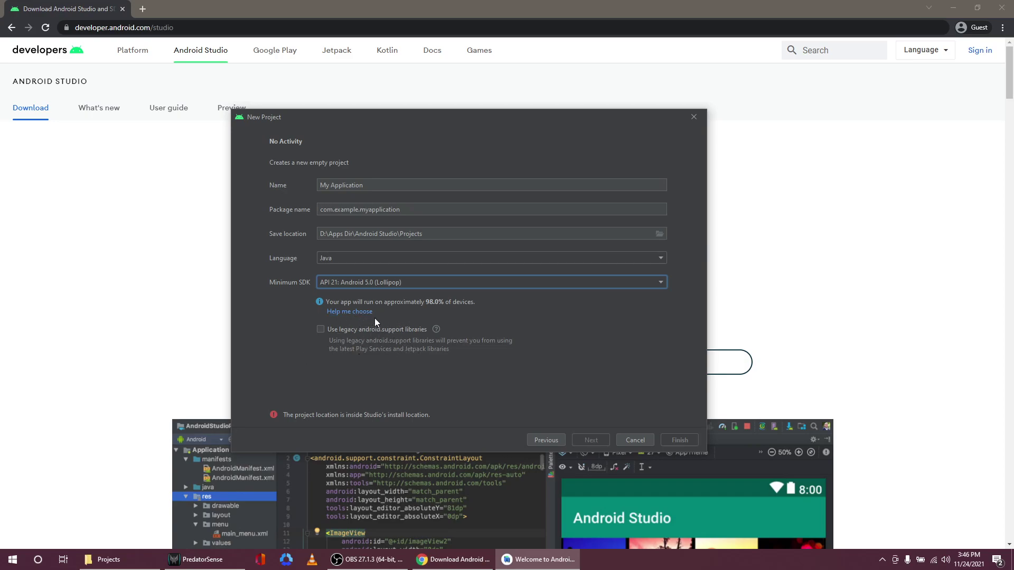
Switch to File Explorer and delete the Projects folder from D:\Apps Dir\Android Studio
click(126, 561)
key(BackSpace)
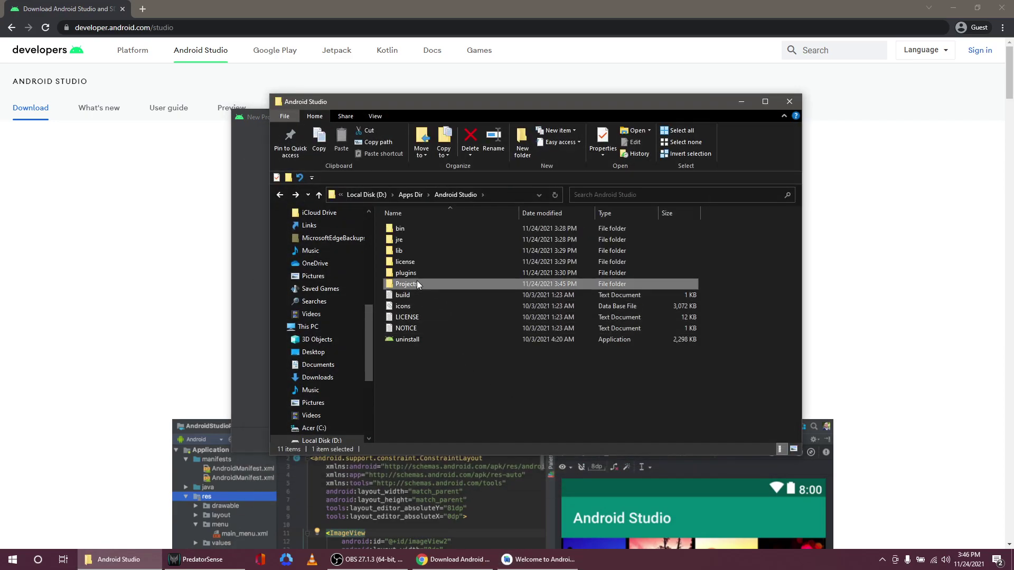
key(Delete)
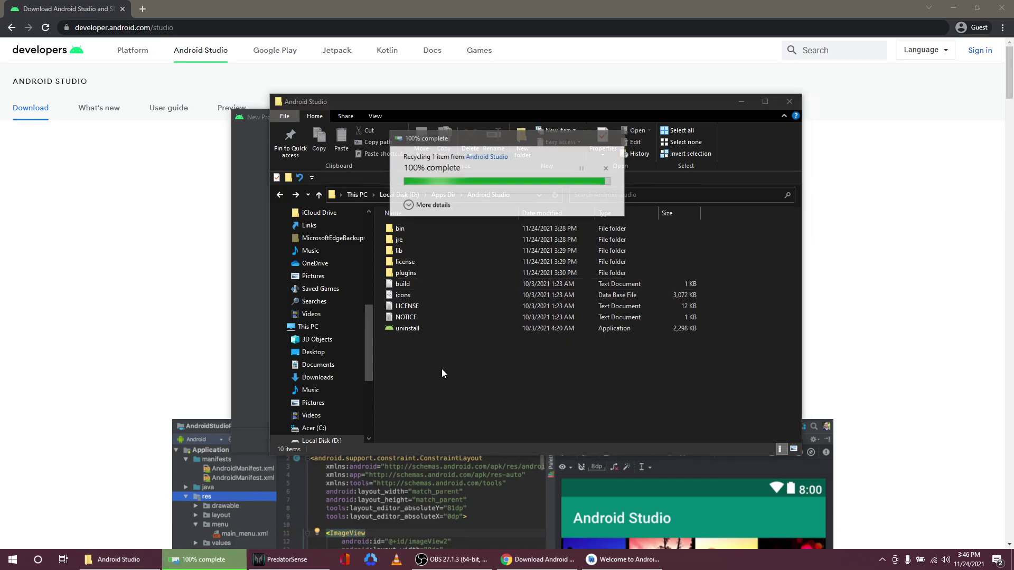
Create a folder named Android Studio Projects directly inside D:\Apps Dir and minimize the File Explorer window
click(280, 194)
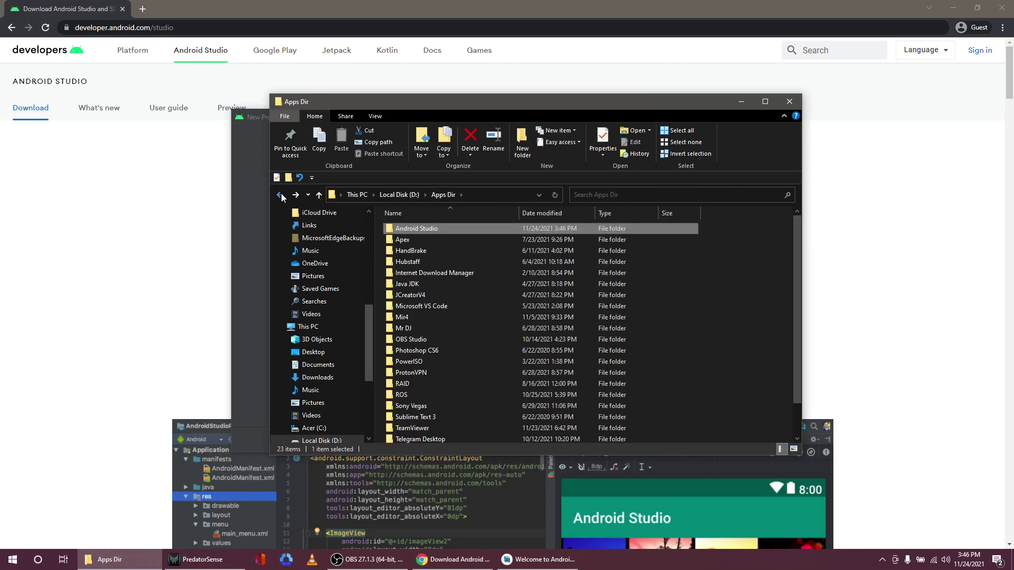
drag(793, 263, 738, 331)
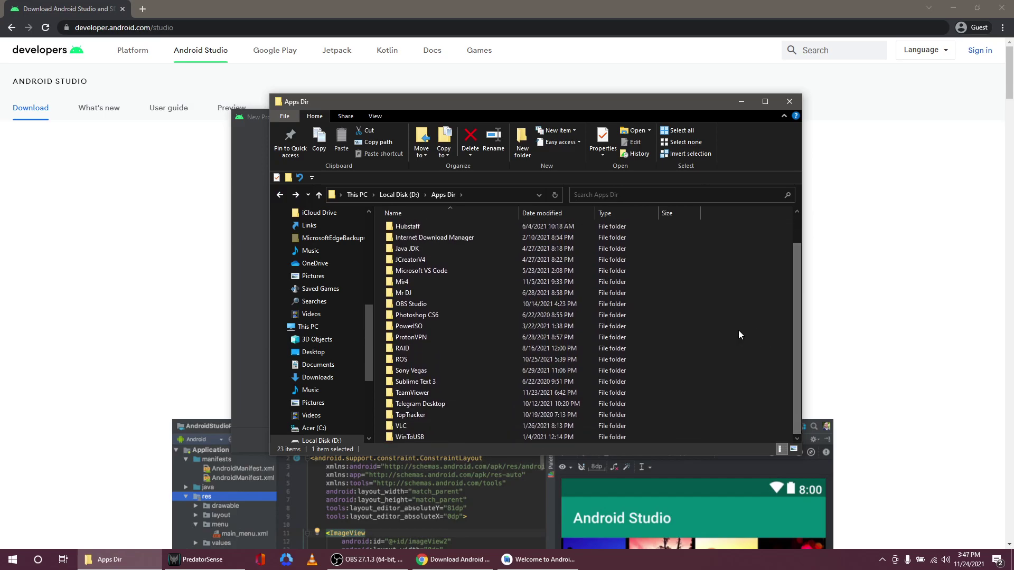
key(ctrl+shift+n)
text(ANdroi)
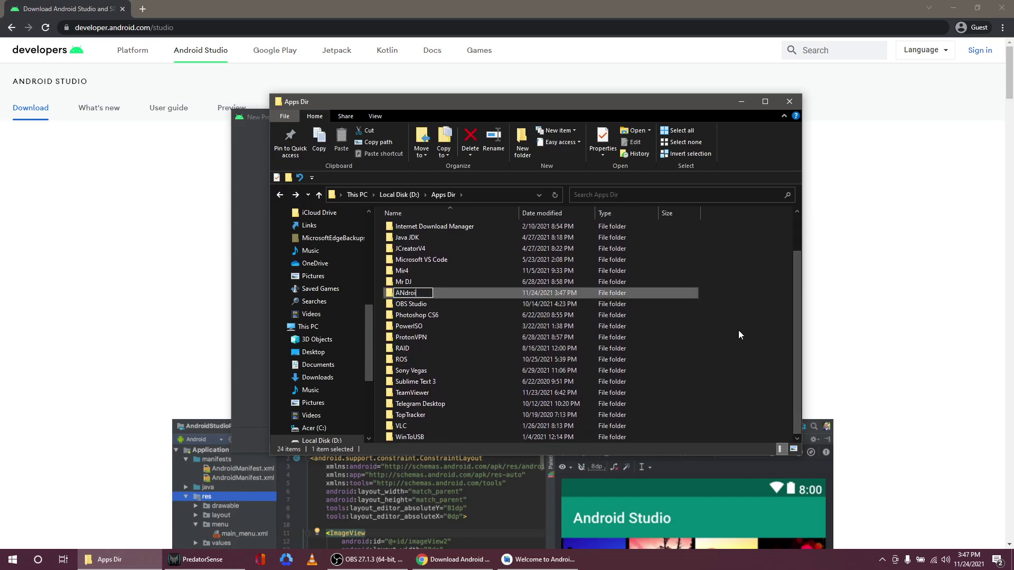
key(ctrl+a)
text(Android Studio Projects)
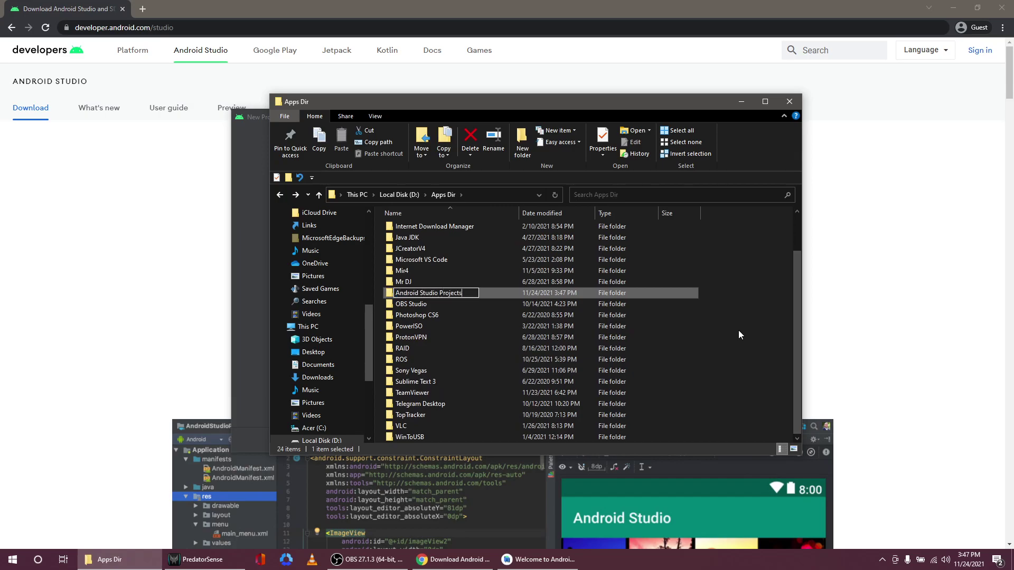
key(Return)
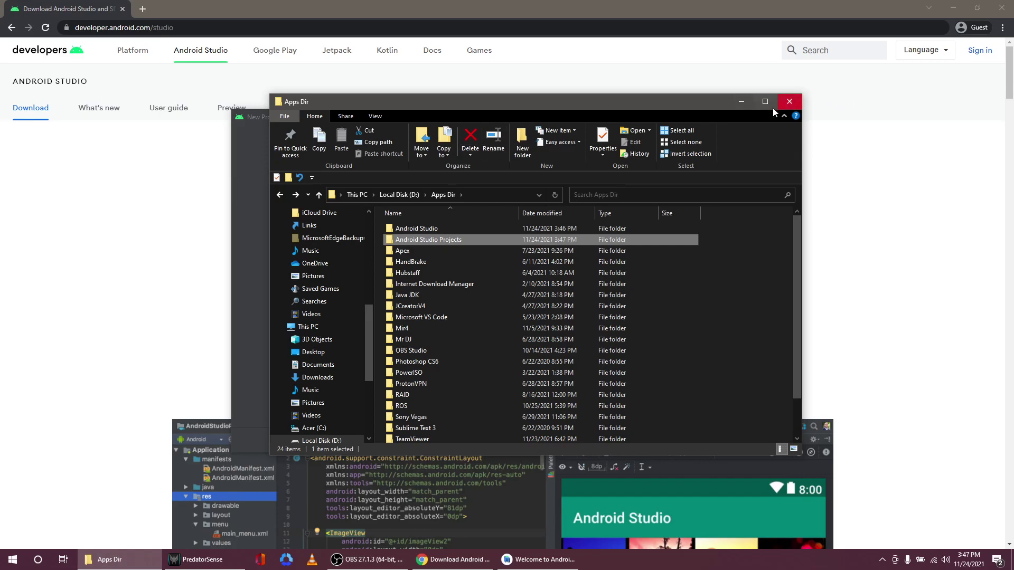
click(741, 101)
Set the new project's save location to D:\Apps Dir\Android Studio Projects and create the project
click(659, 234)
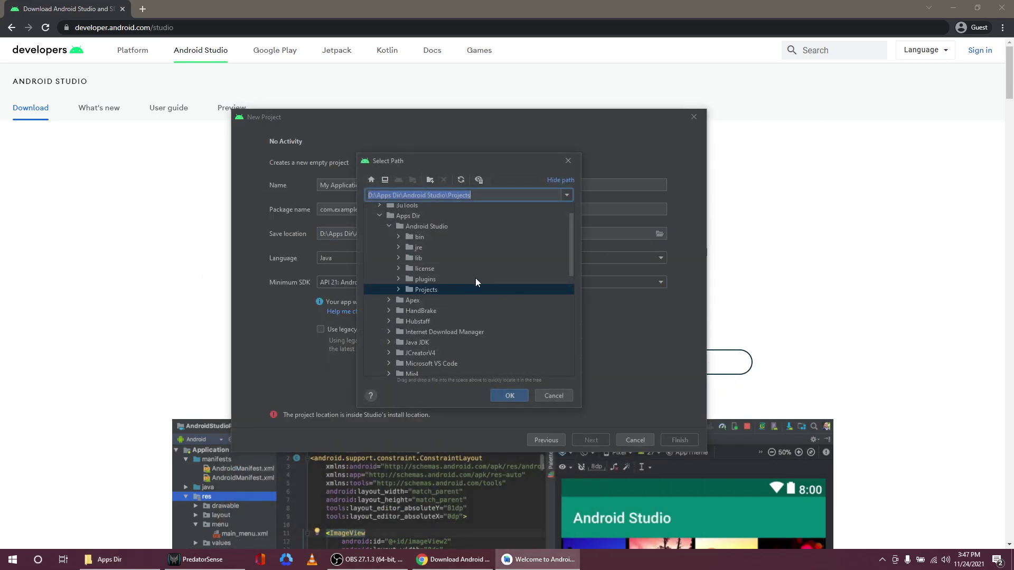
click(389, 225)
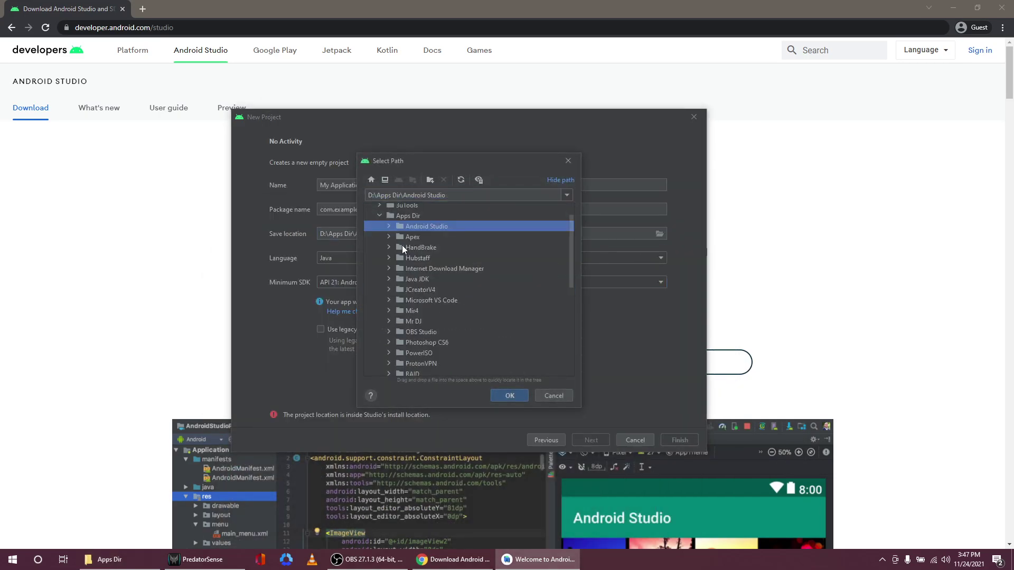
click(568, 160)
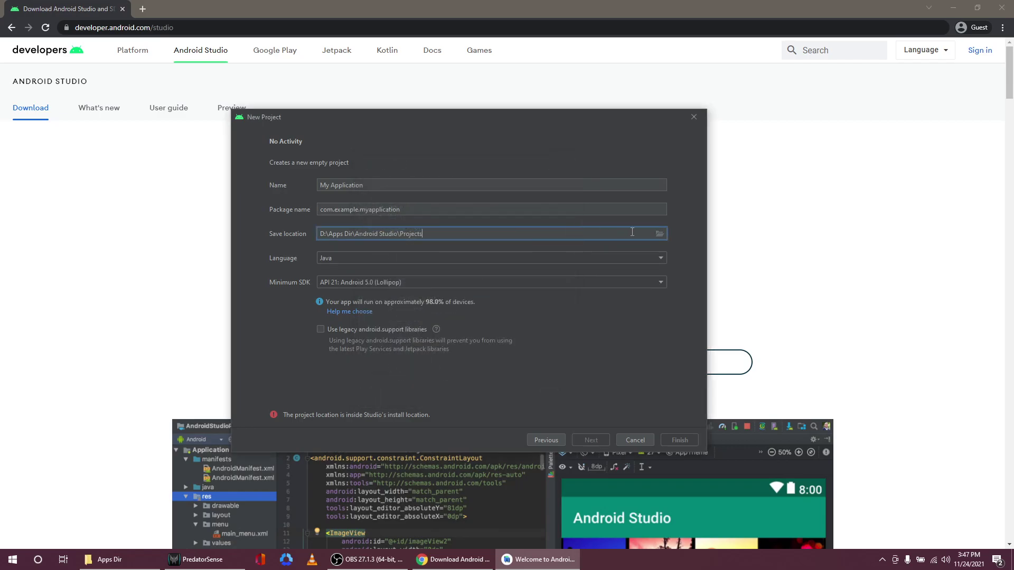
click(659, 234)
click(402, 262)
click(522, 397)
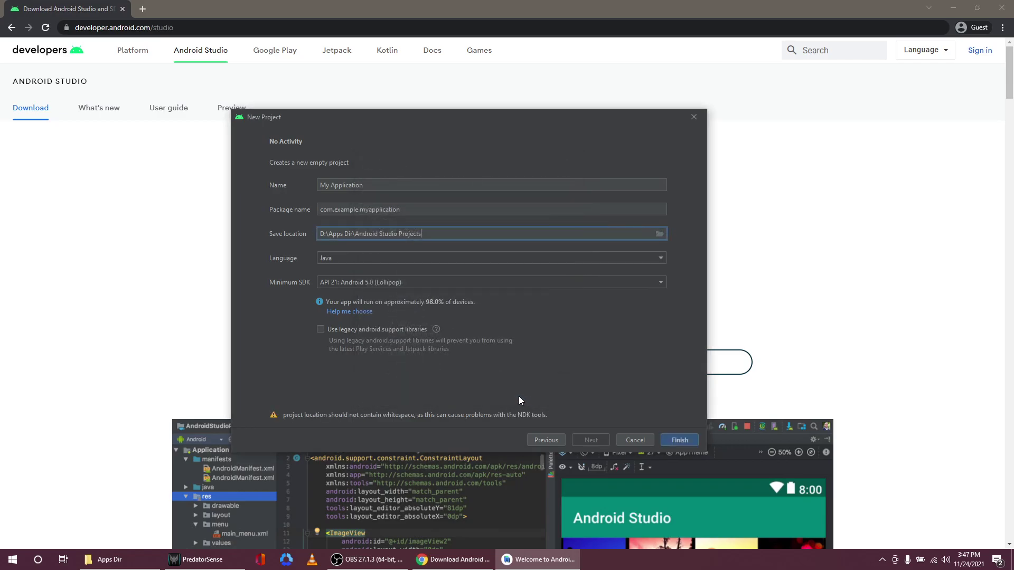
click(676, 442)
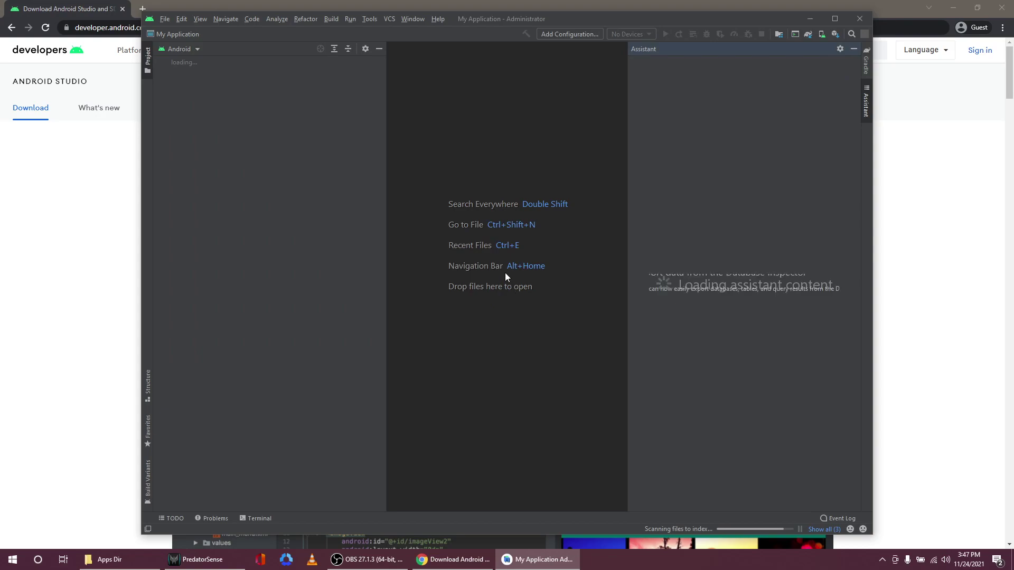
Hide the Assistant pane and maximize the new project's window
click(851, 49)
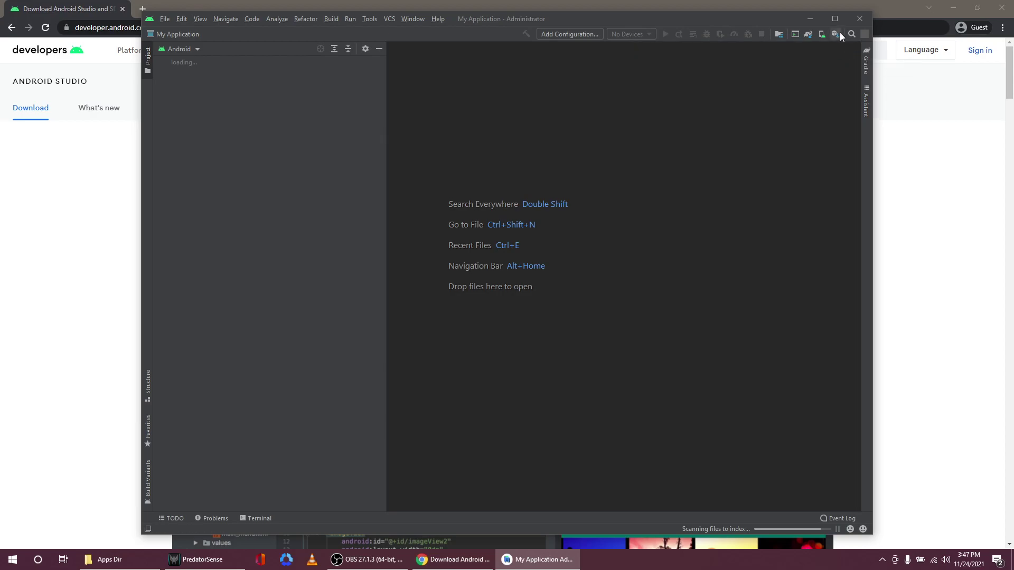
click(833, 21)
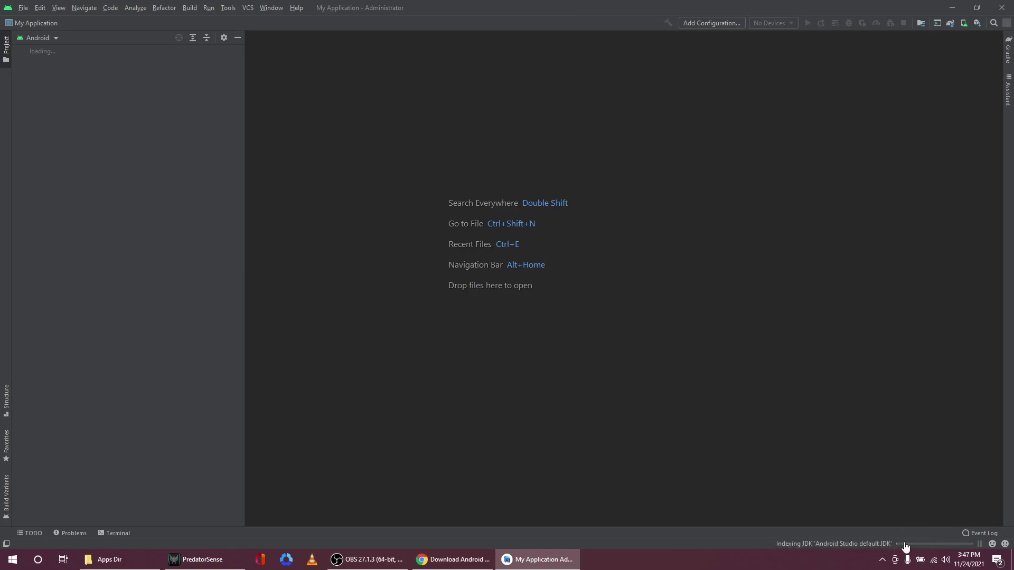
Show the details of the running background tasks to follow the indexing and the Gradle project import
click(933, 544)
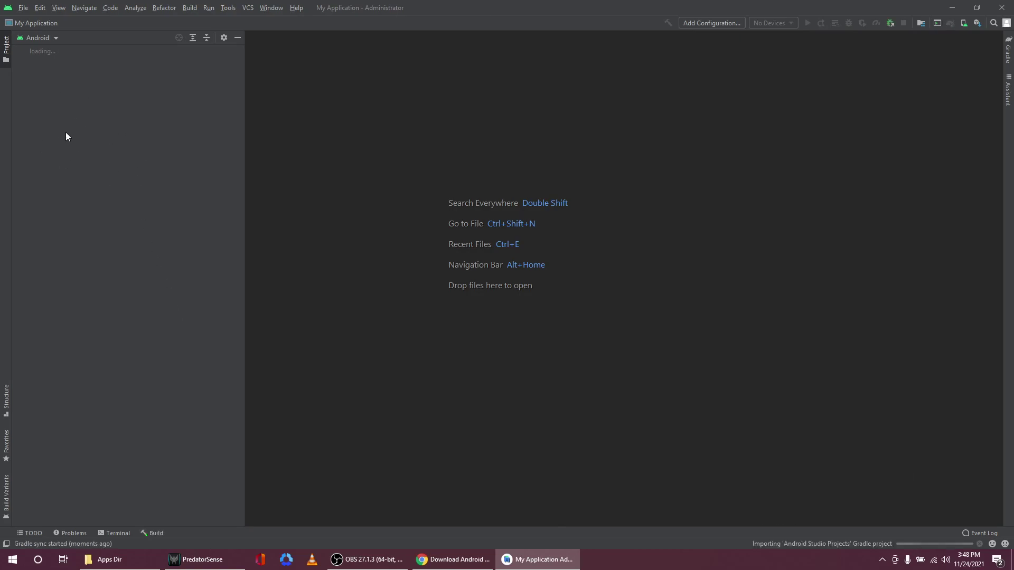
click(910, 544)
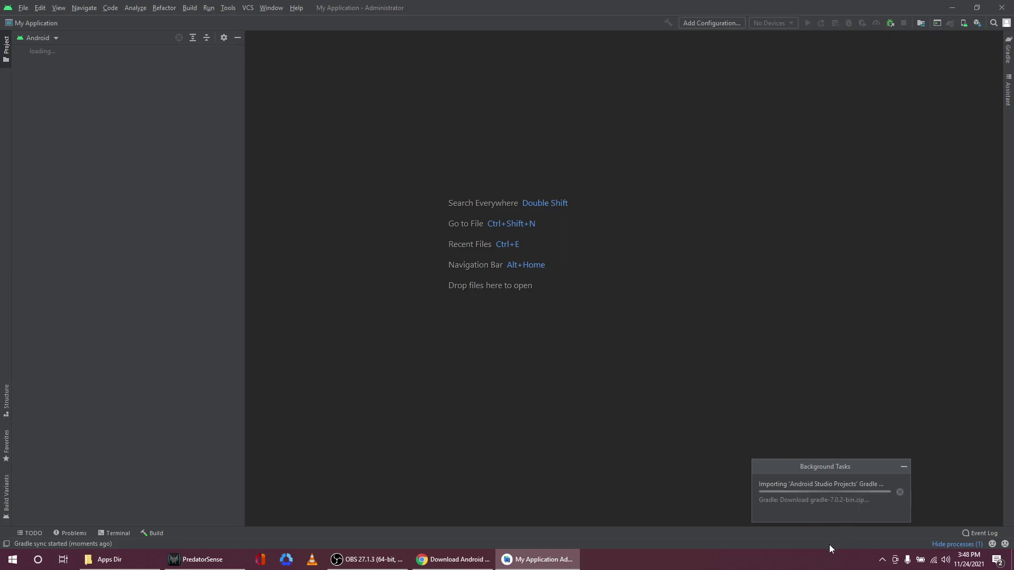
key(alt+Tab)
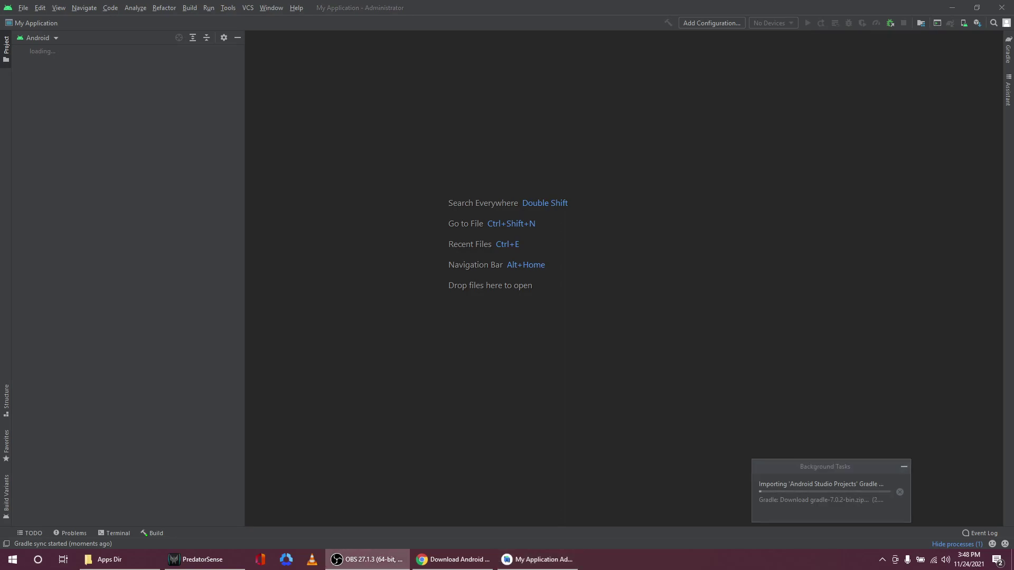
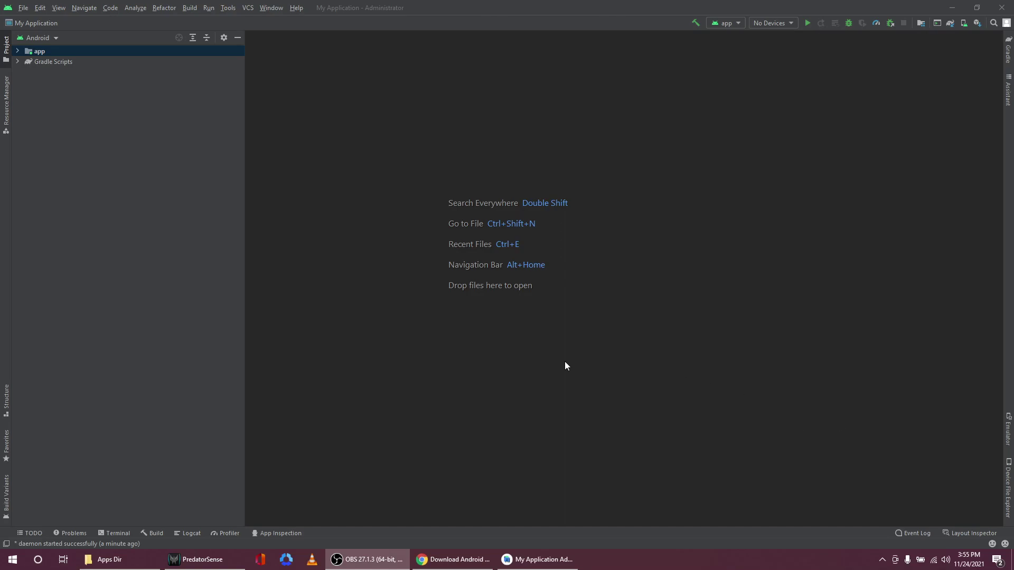
Expand the app module's res folder down to drawable, mipmap and both launcher icon groups
click(572, 384)
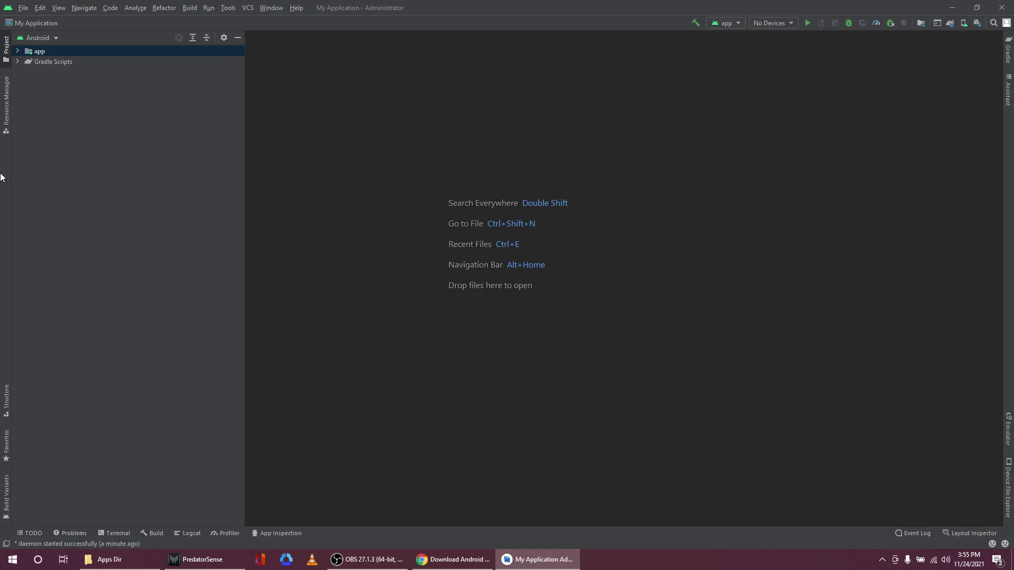
click(18, 50)
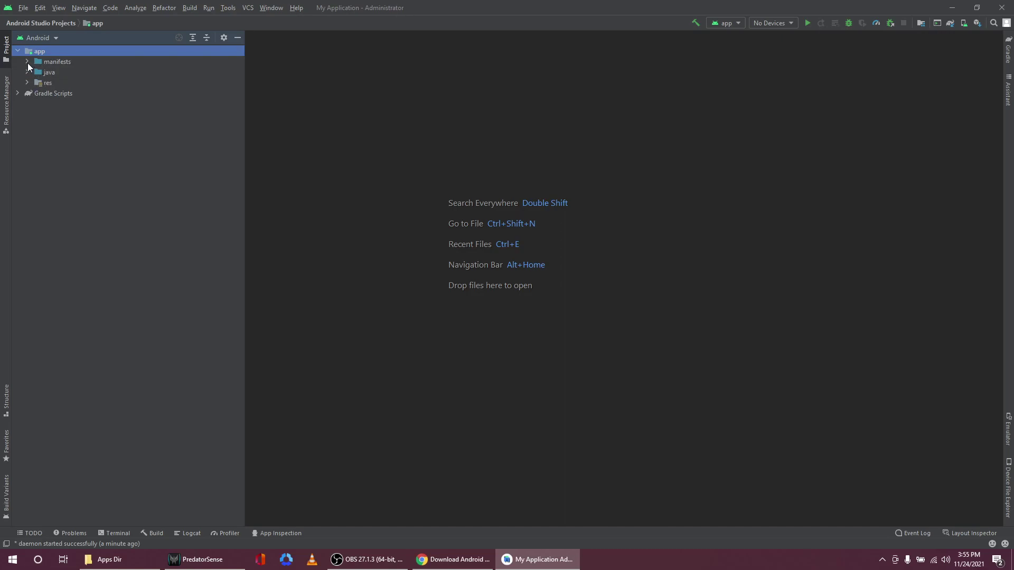
click(18, 51)
click(19, 51)
click(27, 82)
click(37, 94)
click(36, 125)
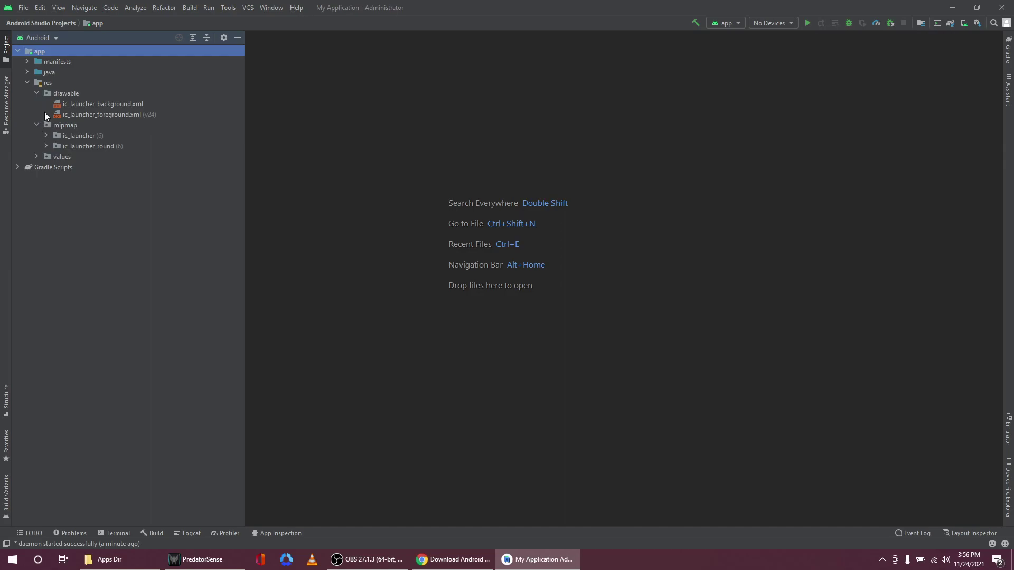
click(46, 145)
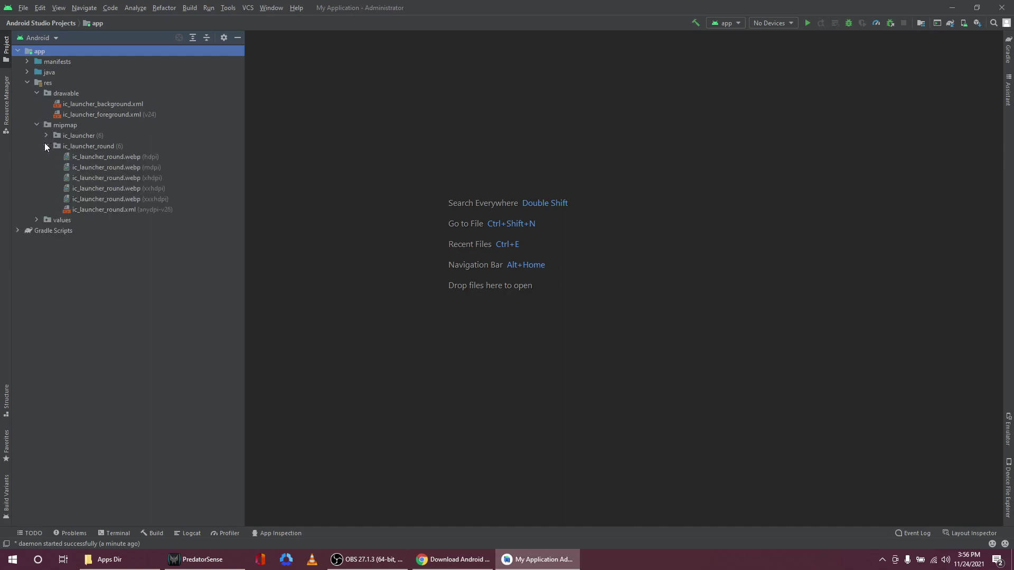
click(46, 135)
Expand the values folder under res and its themes group, dismissing any move of the app directory
drag(39, 281, 59, 295)
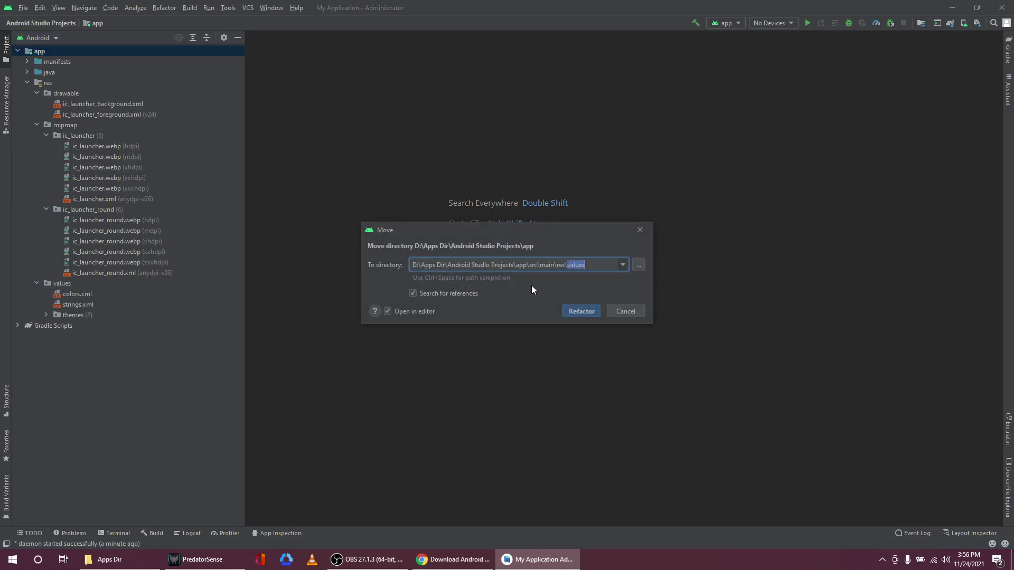
click(521, 265)
click(637, 232)
click(46, 315)
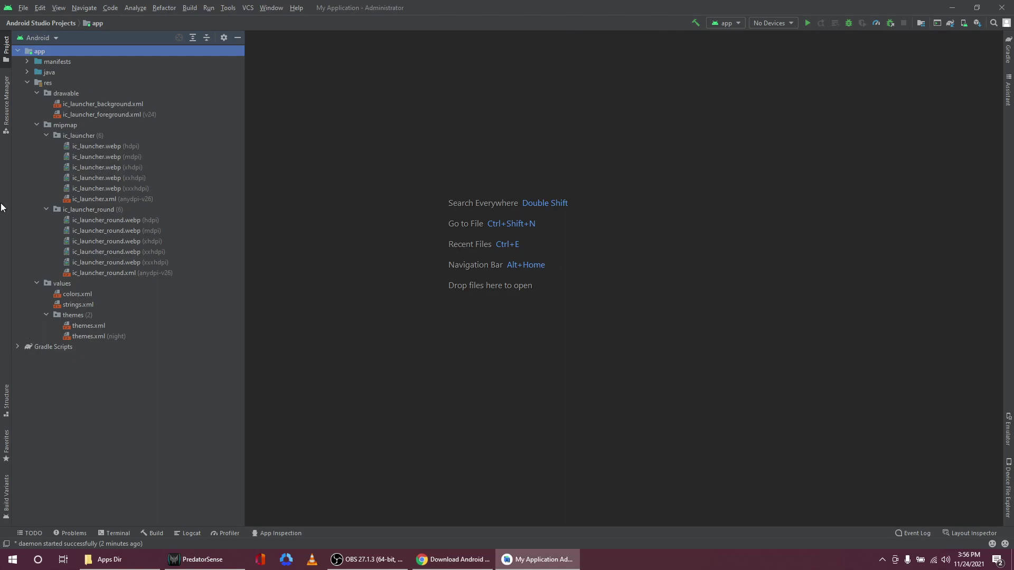
Expand the java folder and its androidTest and test packages to view the classes they contain
click(27, 72)
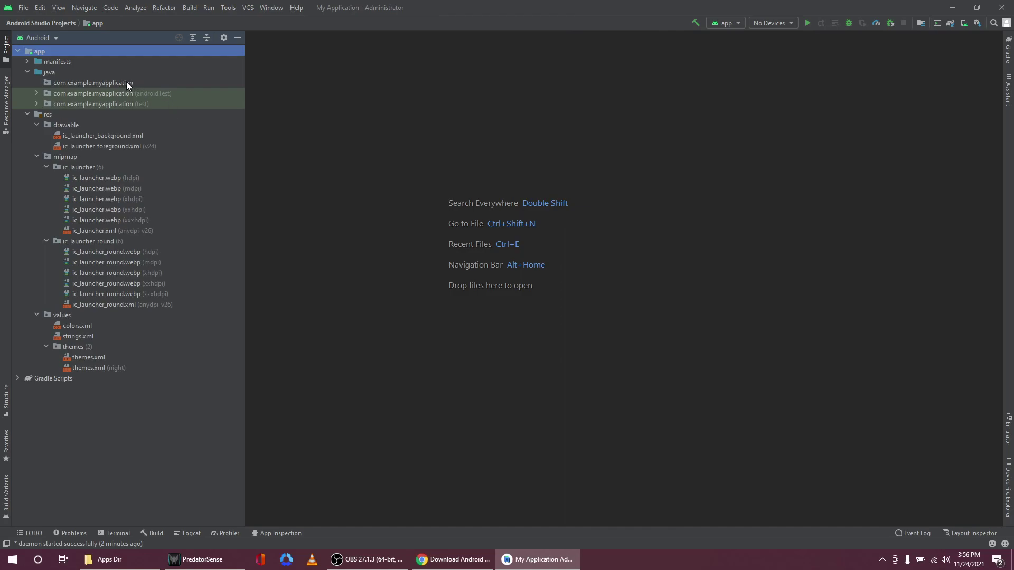
click(68, 85)
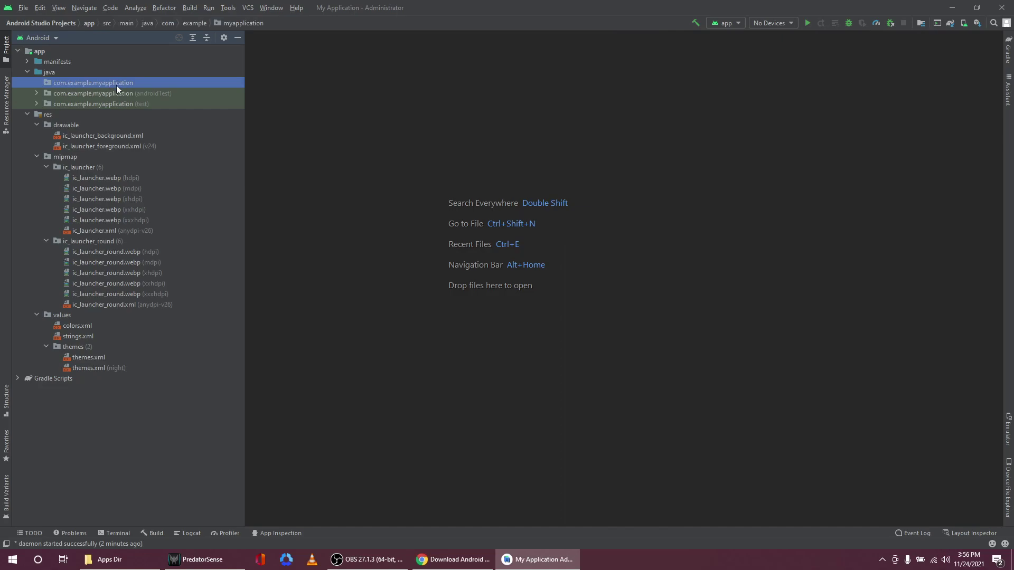
click(37, 93)
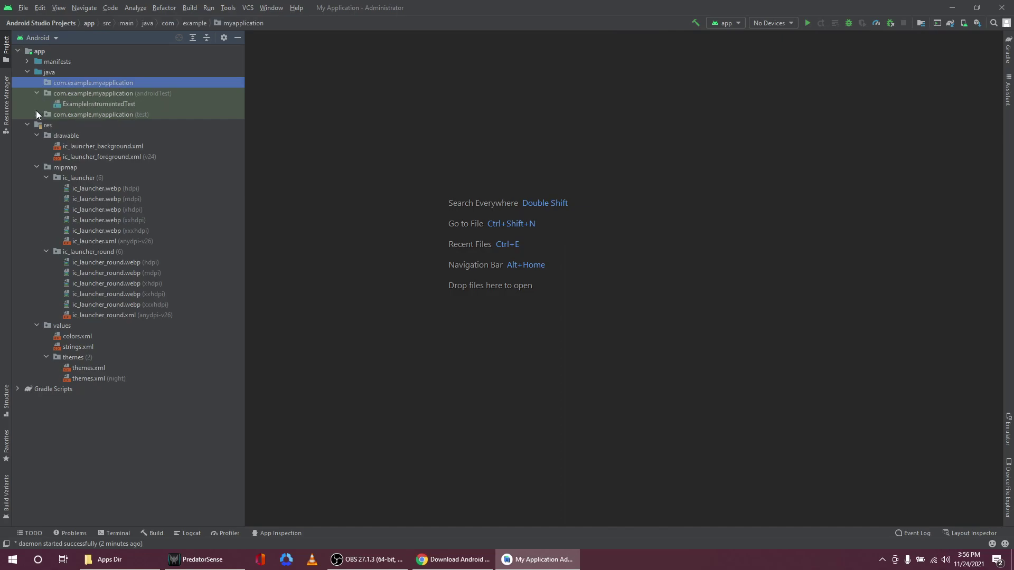
click(36, 115)
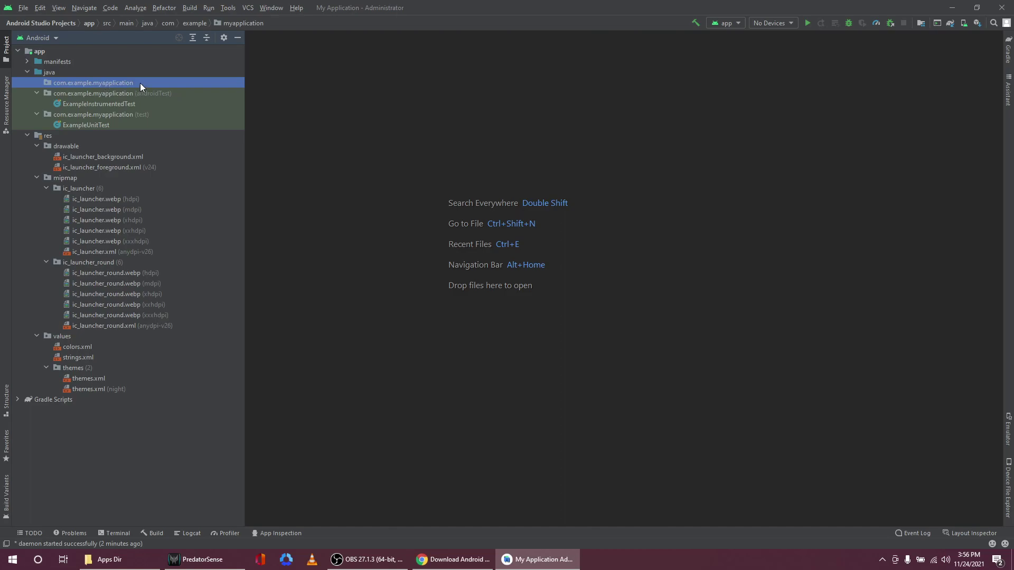
Open AndroidManifest.xml from the manifests folder and examine its application element
click(27, 62)
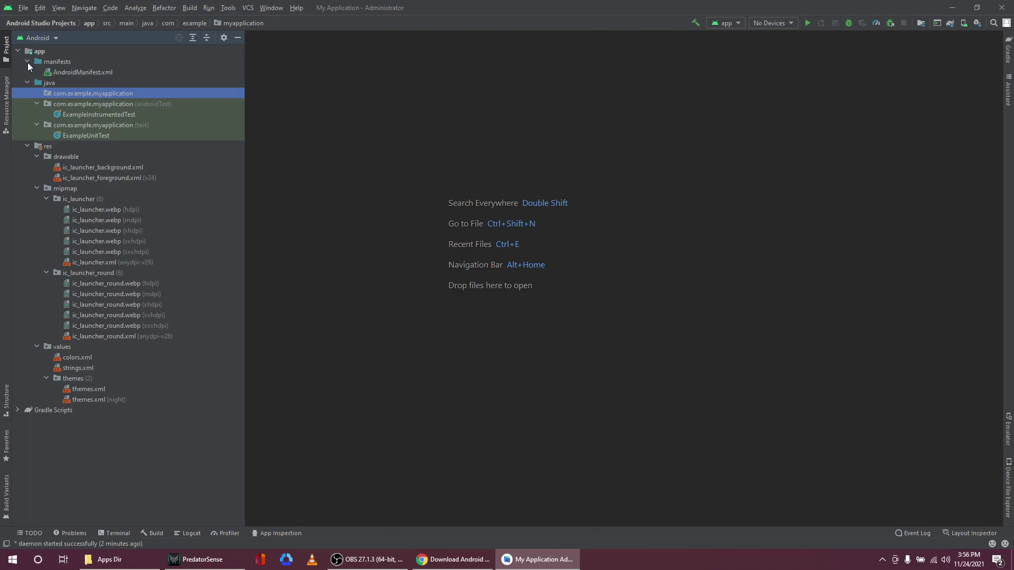
double_click(61, 72)
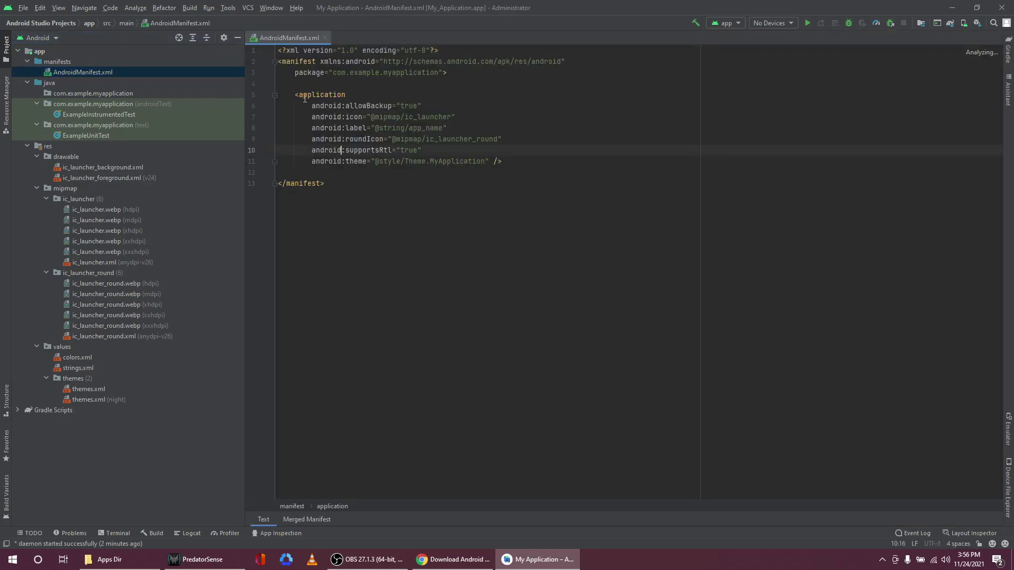
drag(296, 95, 502, 161)
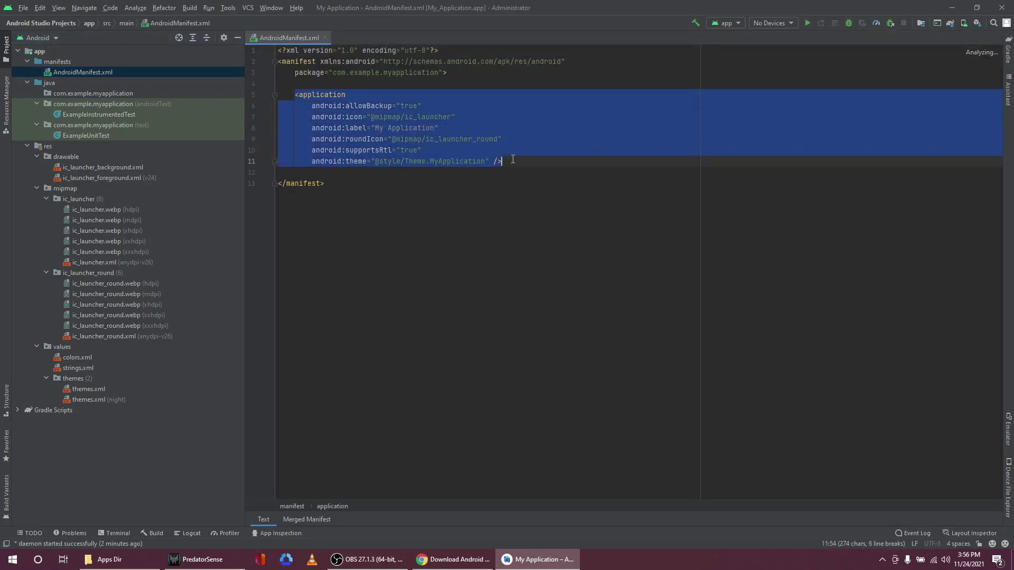
click(336, 104)
drag(295, 95, 512, 158)
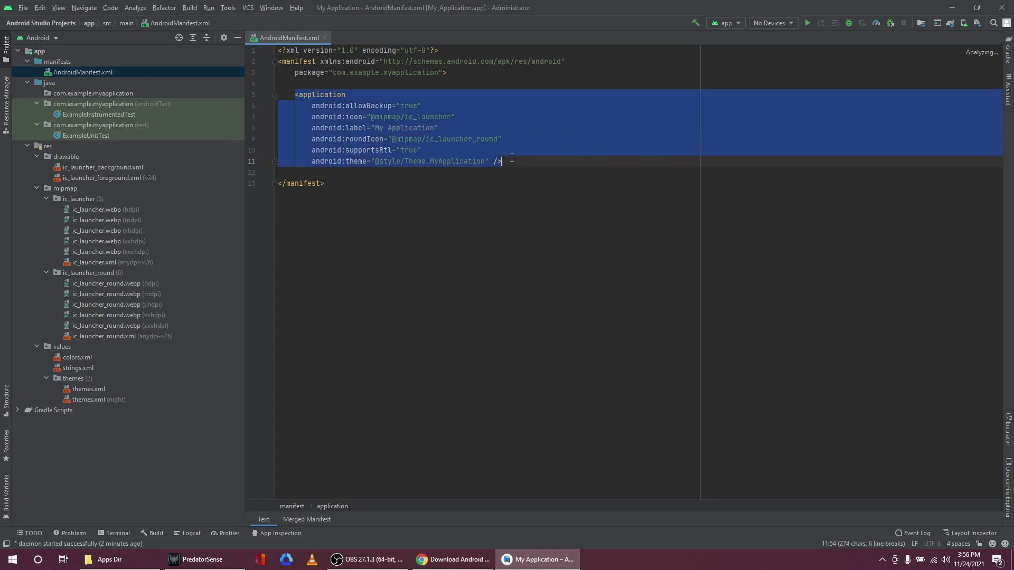
click(332, 95)
Start a new Empty Activity in the main com.example.myapplication package under java
click(115, 103)
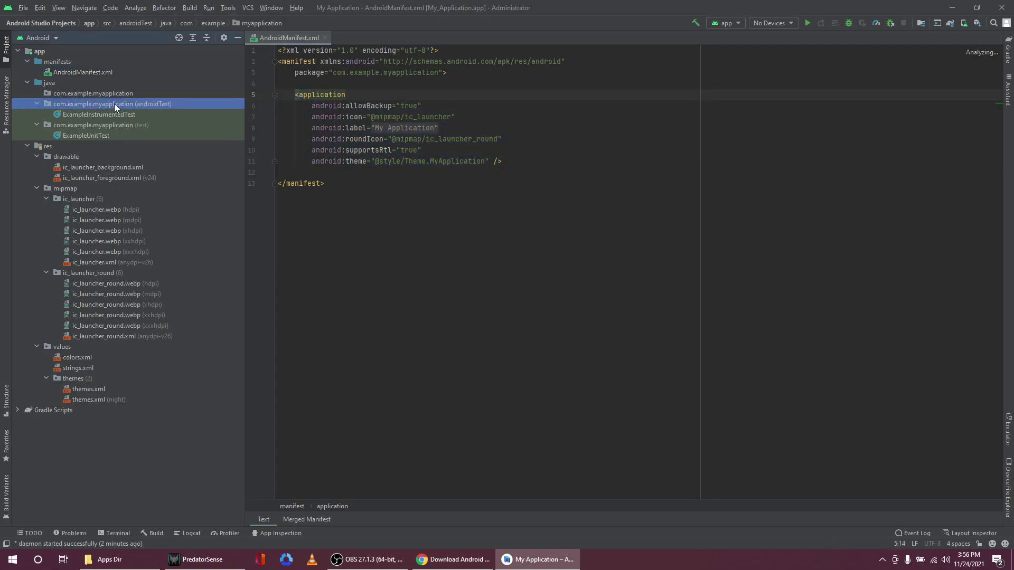
click(69, 93)
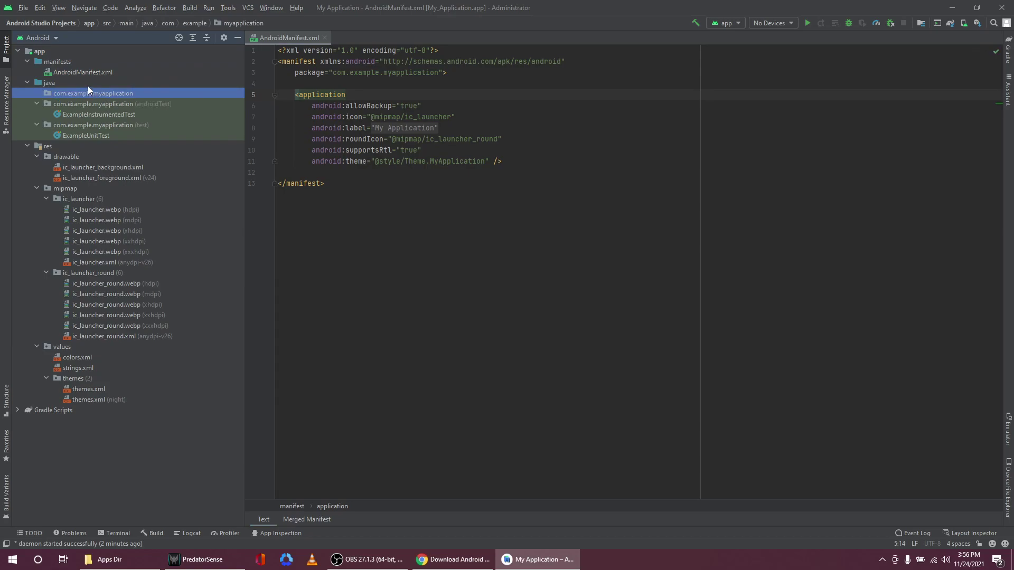
right_click(69, 94)
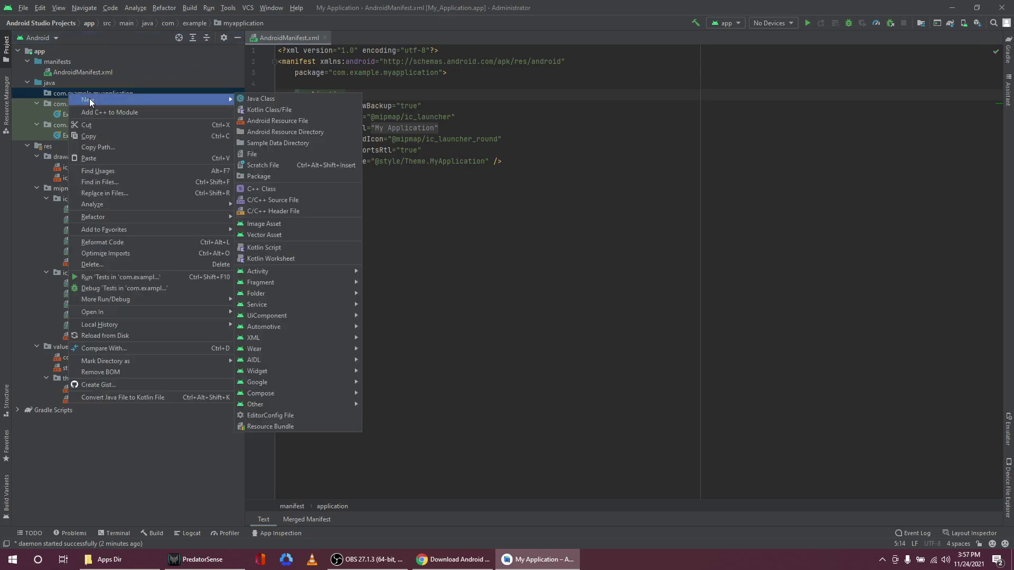
click(59, 97)
right_click(59, 96)
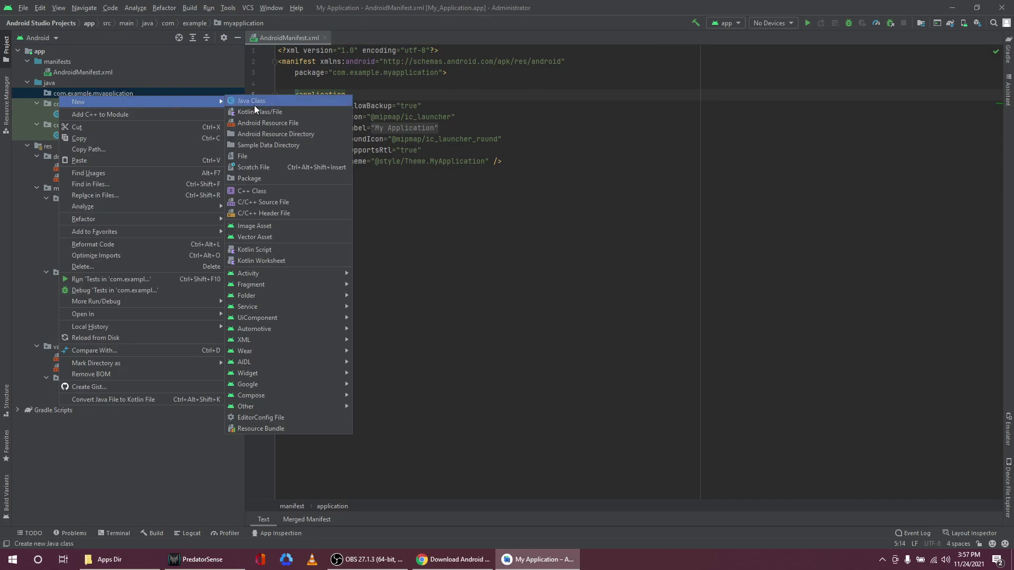
mouse_move(259, 273)
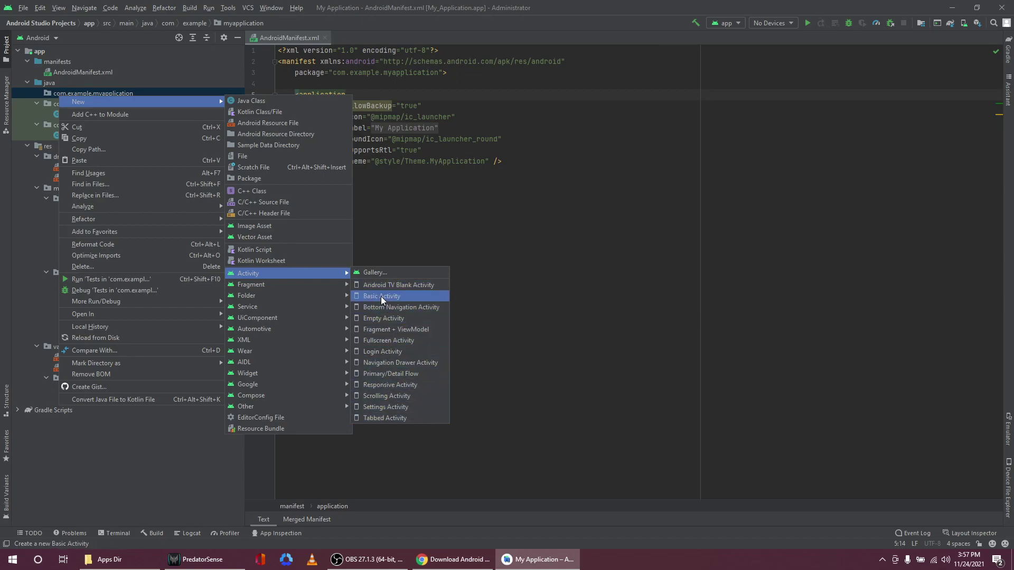
mouse_move(282, 285)
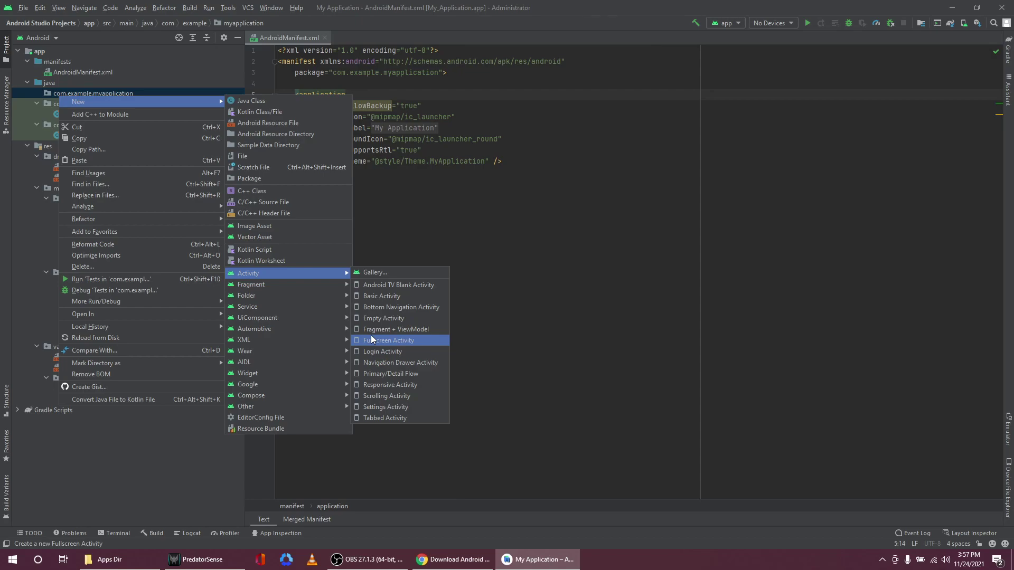
click(381, 317)
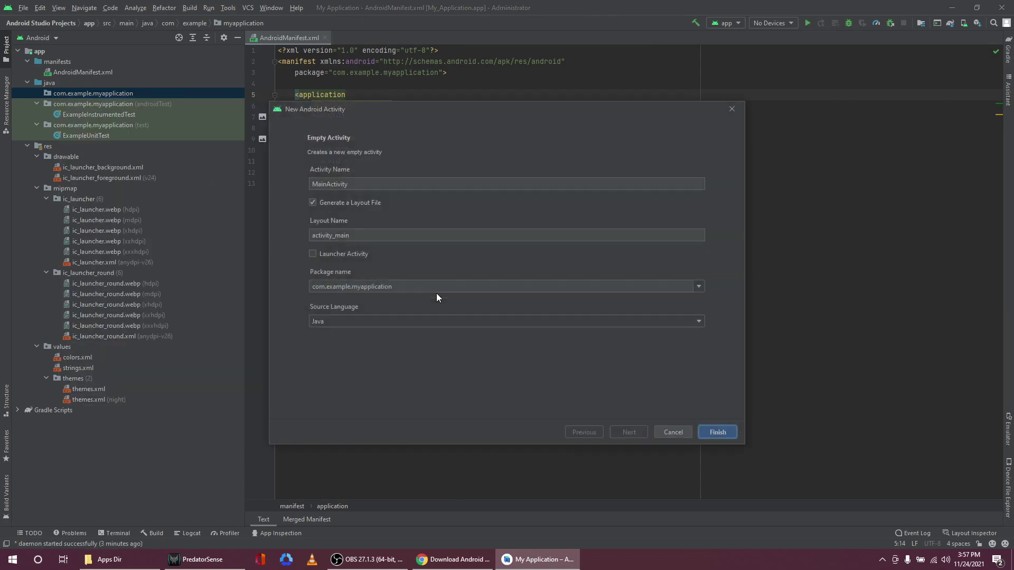
Toggle Generate a Layout File off and on to compare the activity options, leaving it enabled with the name MainActivity
drag(349, 184, 300, 185)
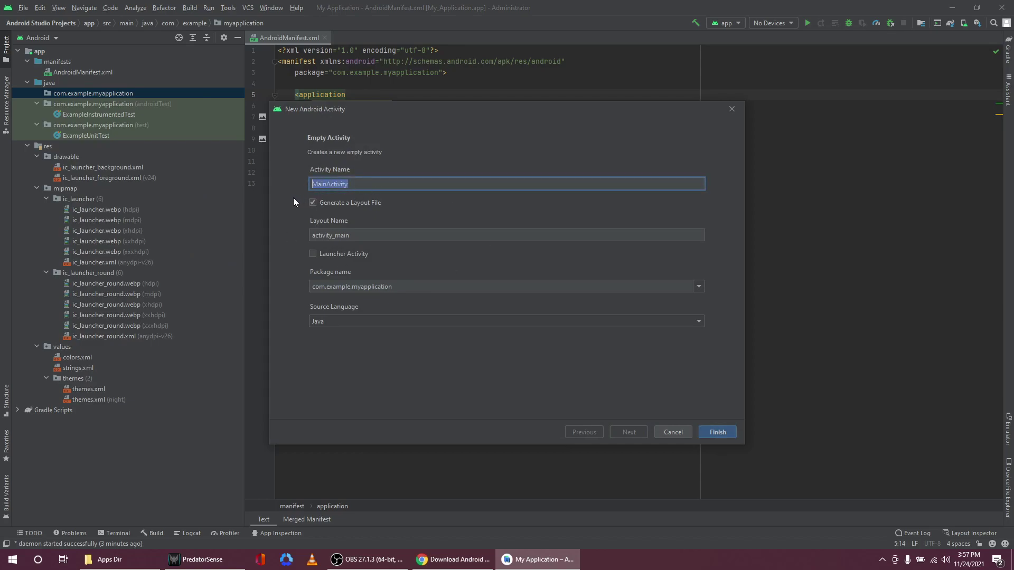
click(373, 206)
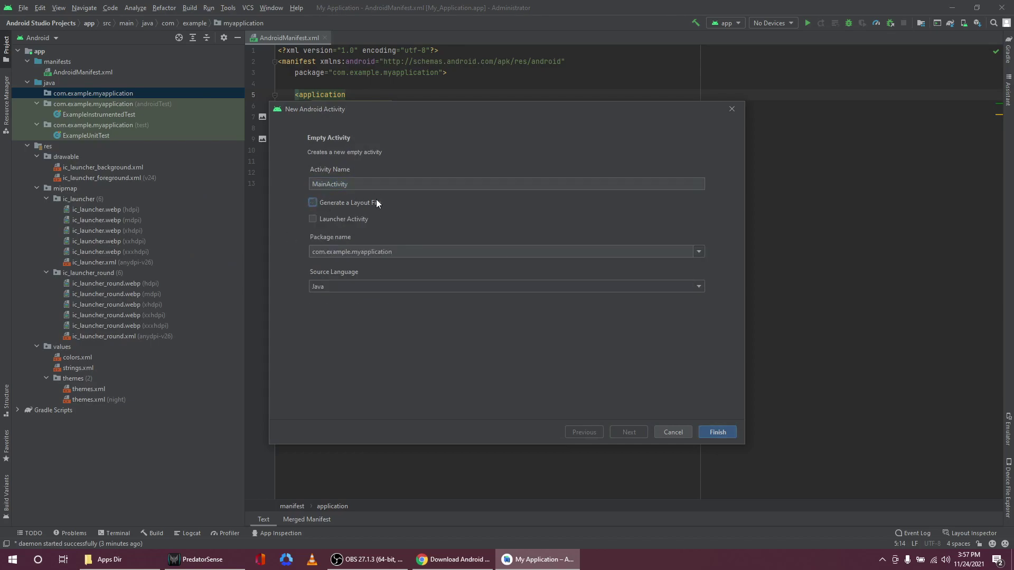
click(349, 204)
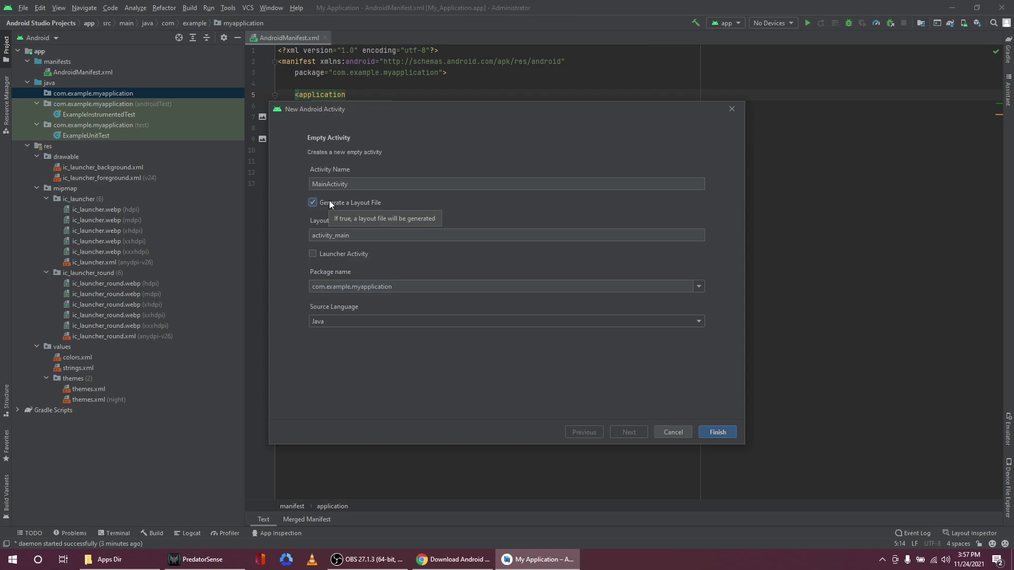
click(326, 203)
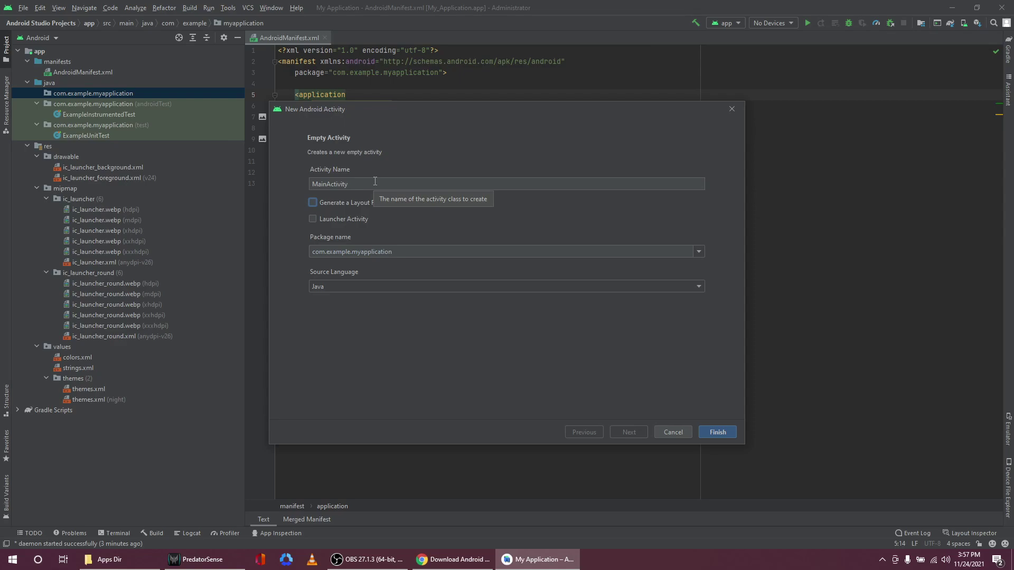
click(316, 201)
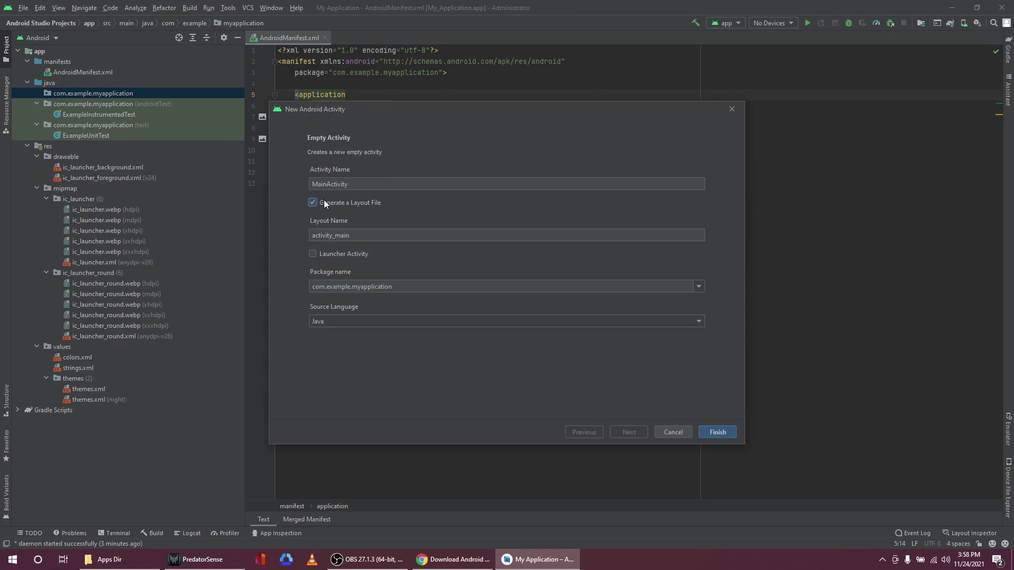
Create the activity with layout activity_main, package com.example.myapplication and source language Java
click(364, 235)
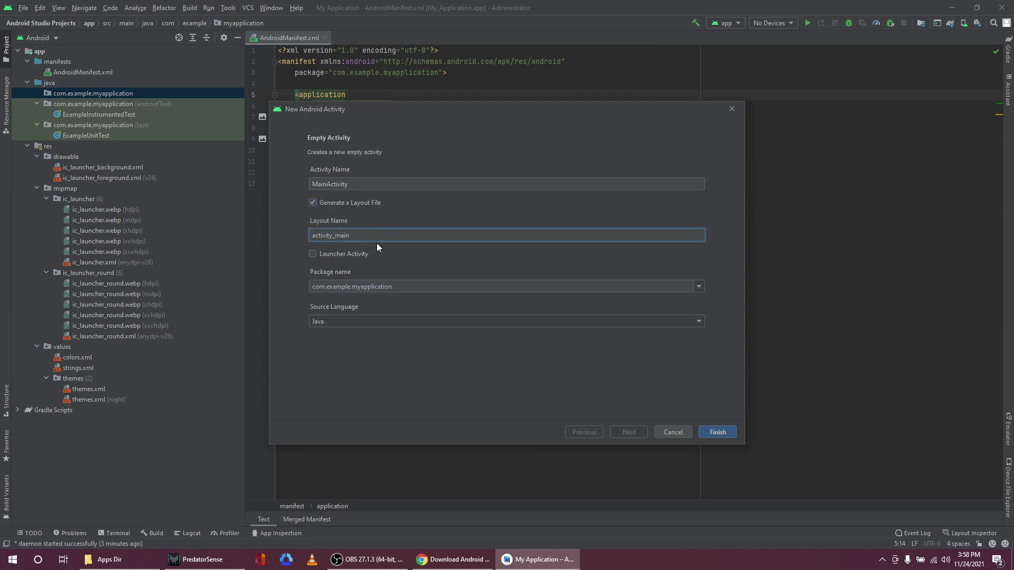
click(350, 289)
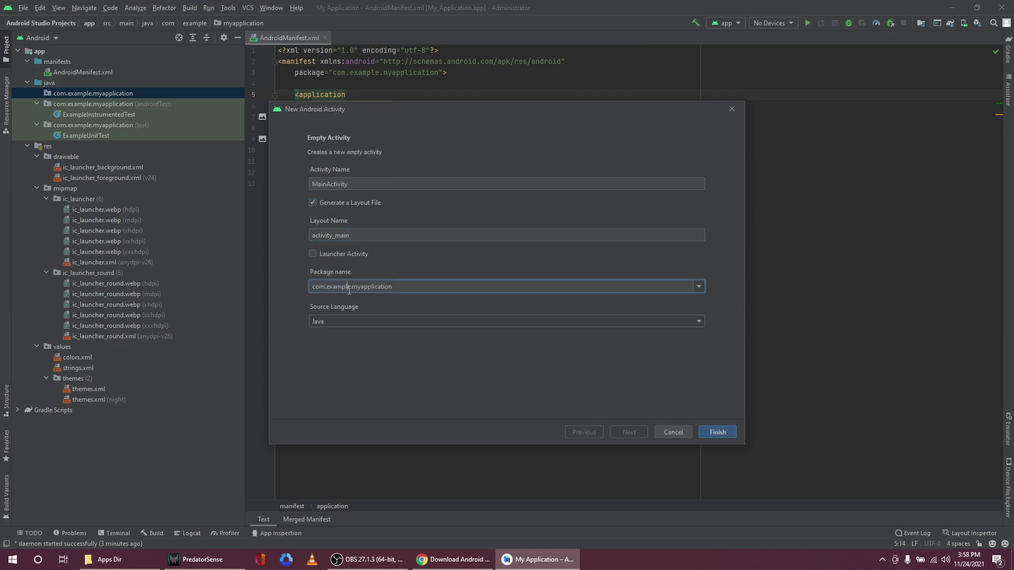
click(406, 286)
click(662, 285)
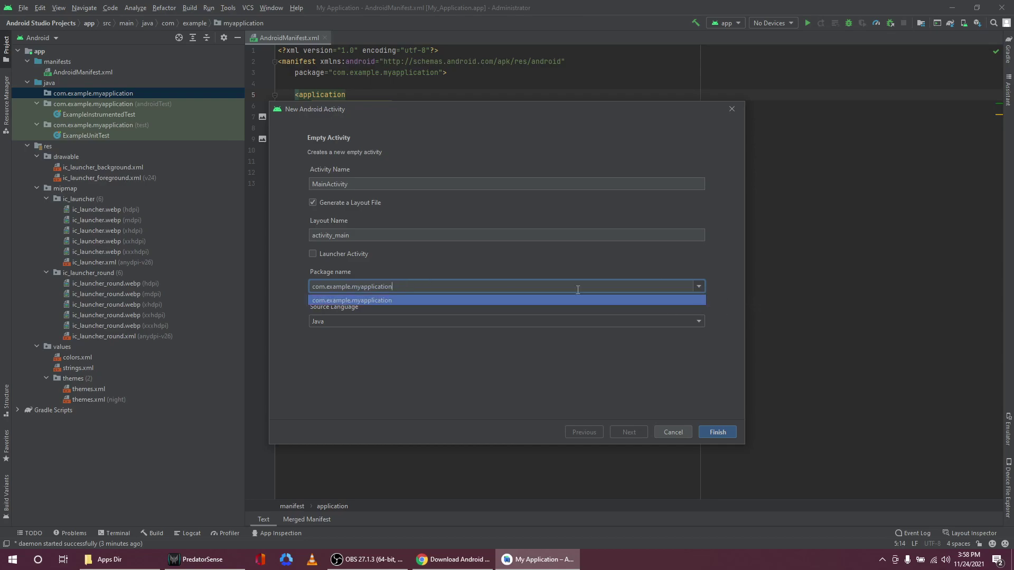
click(464, 301)
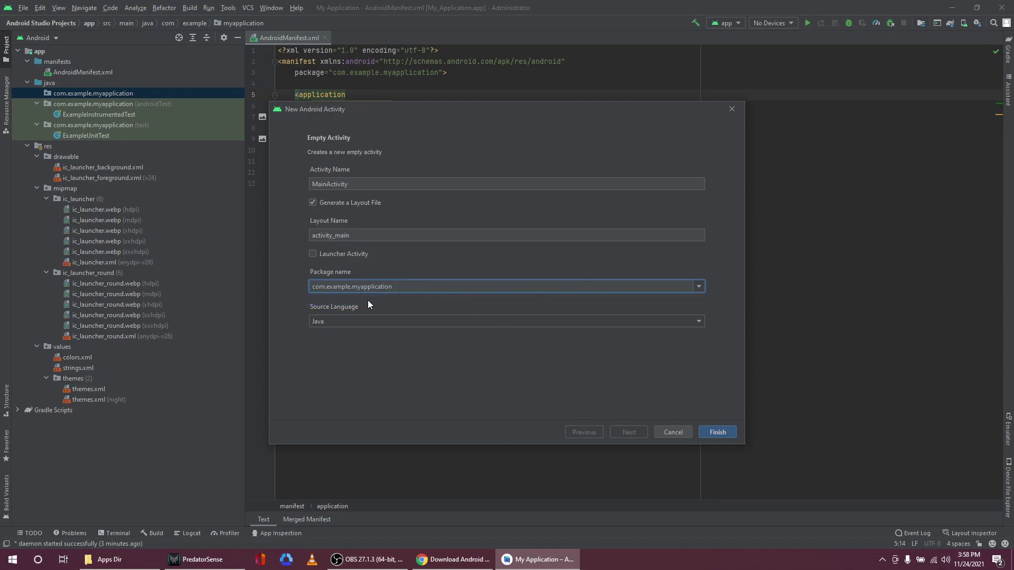
click(385, 318)
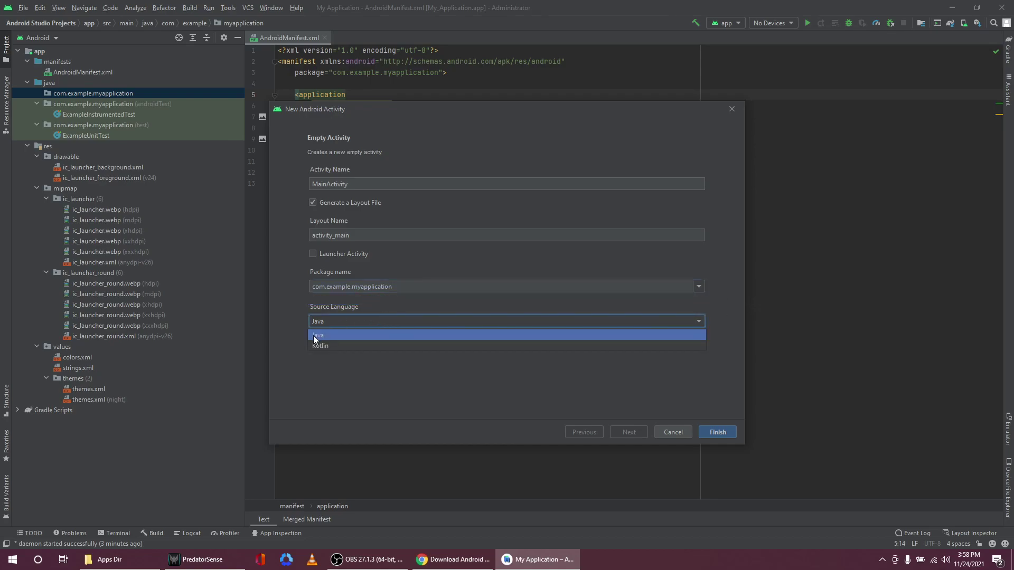
click(322, 335)
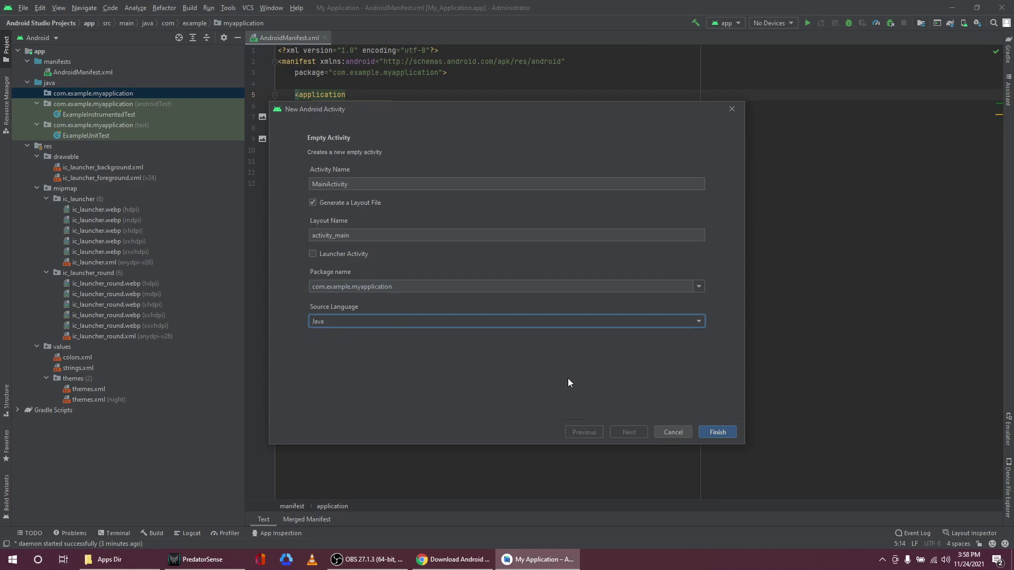
click(718, 432)
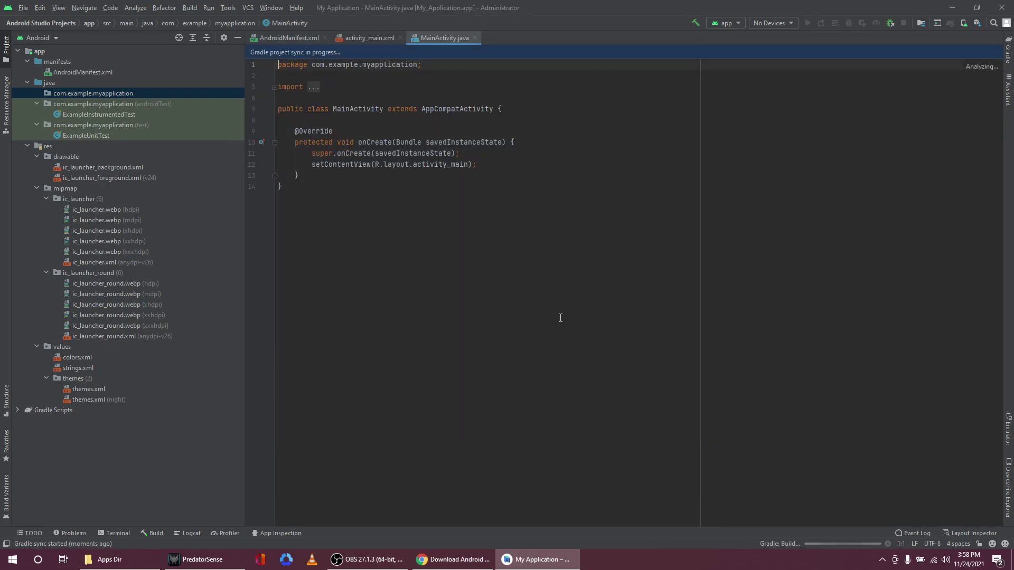
Examine the onCreate method in MainActivity.java and its setContentView call for the layout
click(392, 143)
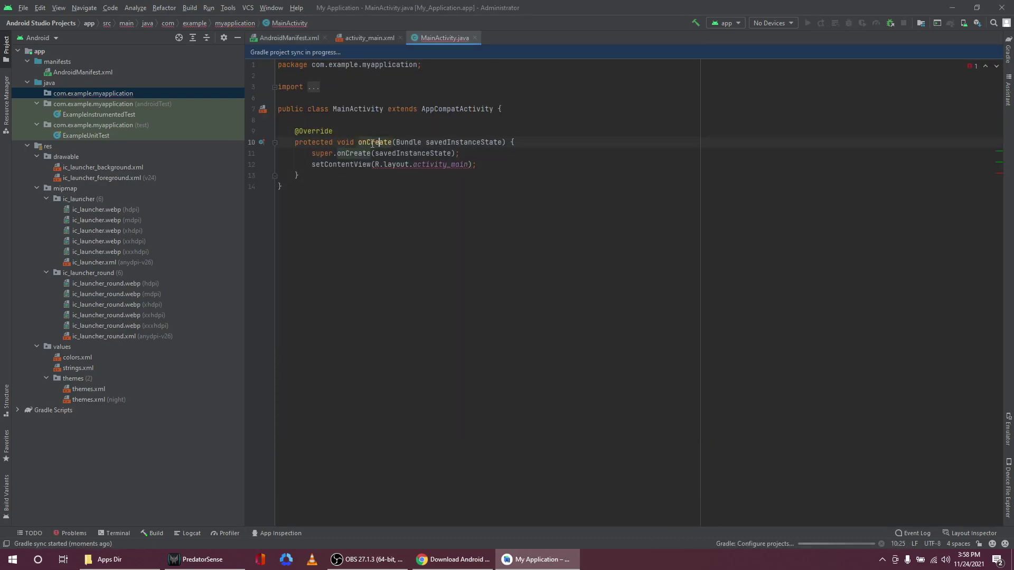
click(385, 175)
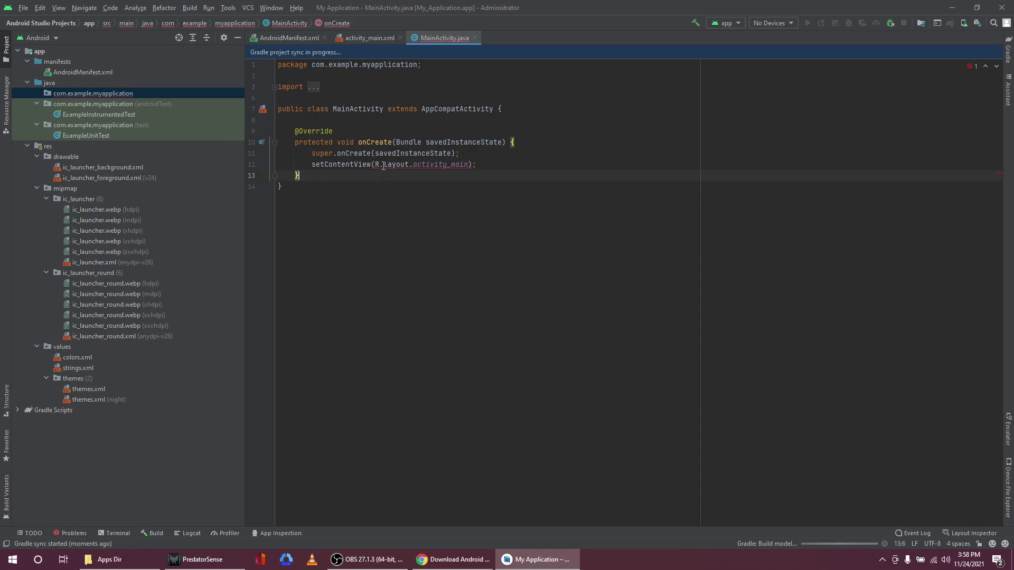
click(383, 164)
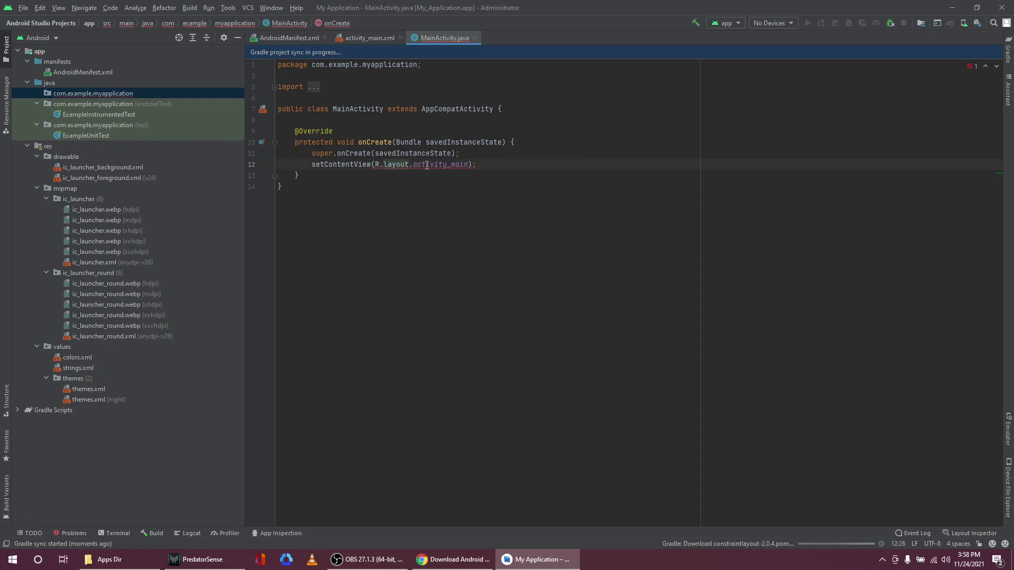
mouse_move(424, 164)
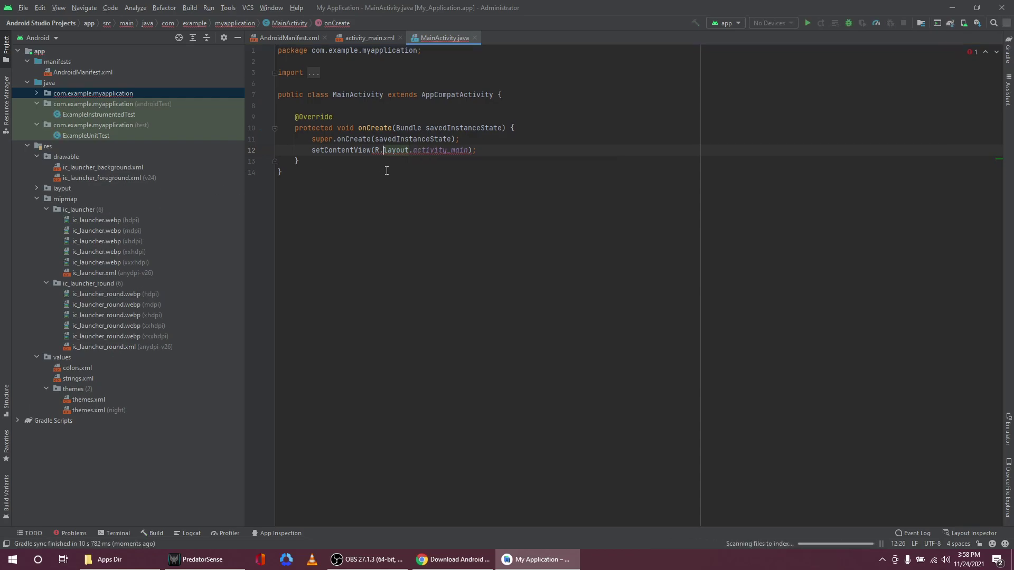
click(400, 151)
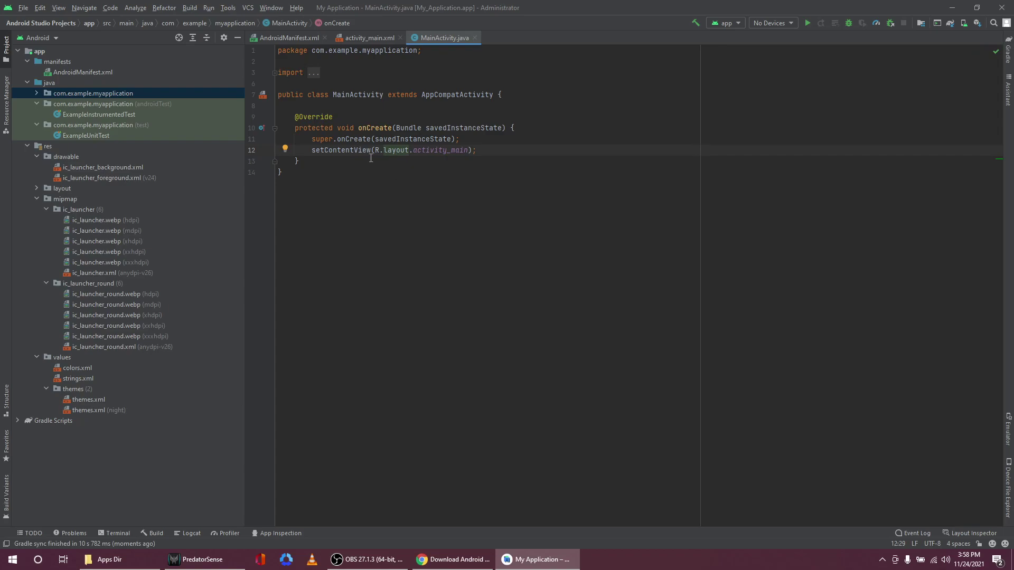
Expand the layout folder under res and compare activity_main.xml with the layout referenced in setContentView
click(37, 188)
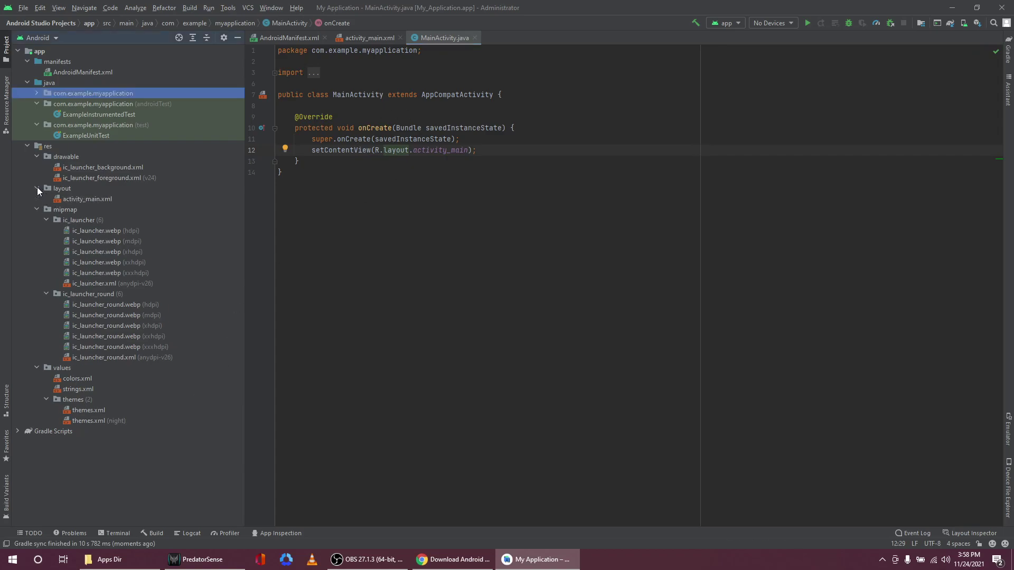
click(66, 199)
click(416, 150)
click(340, 162)
click(74, 197)
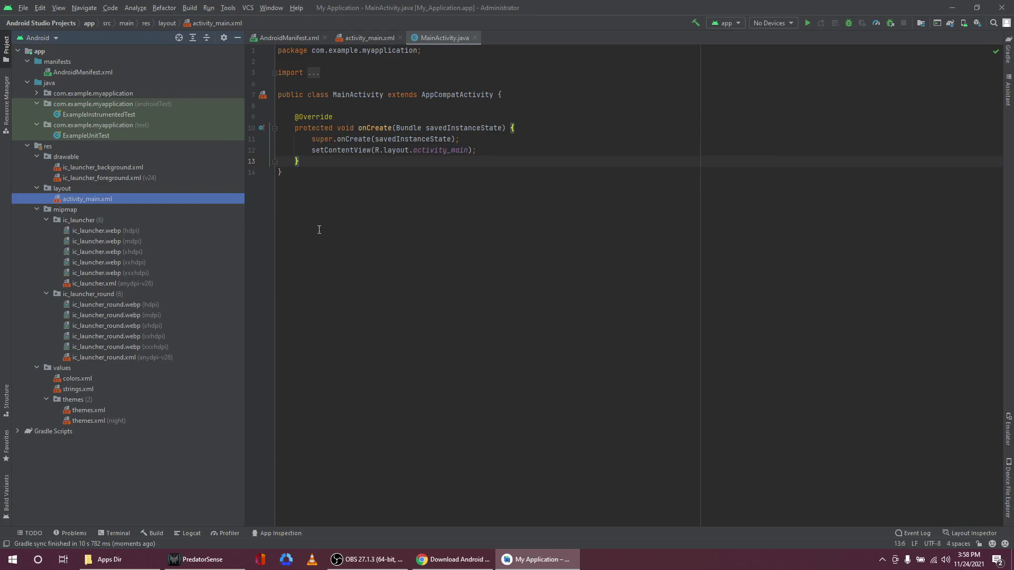
click(414, 161)
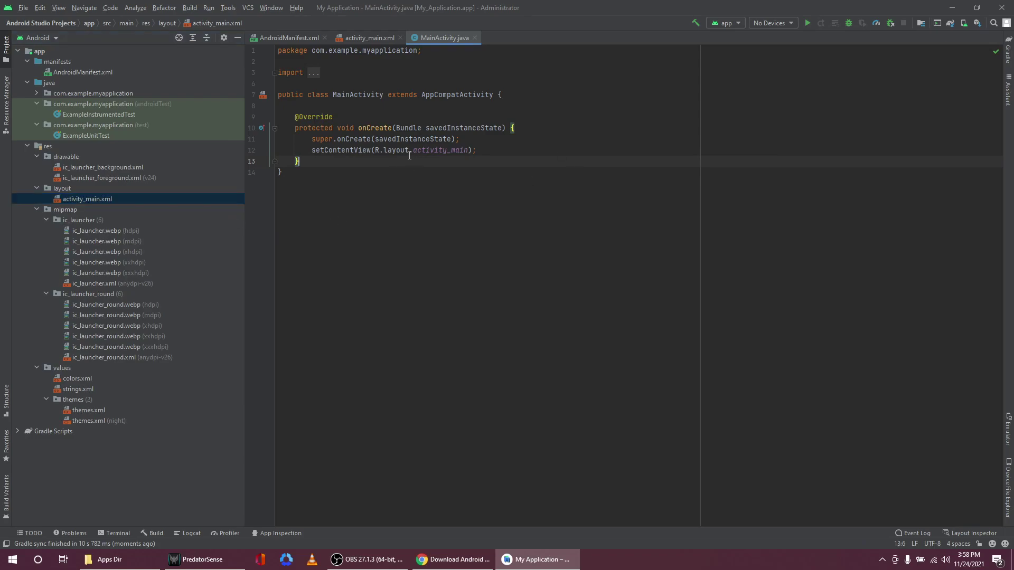
click(418, 150)
click(406, 157)
Show activity_main.xml in its code and design views, ending in the split view
click(368, 39)
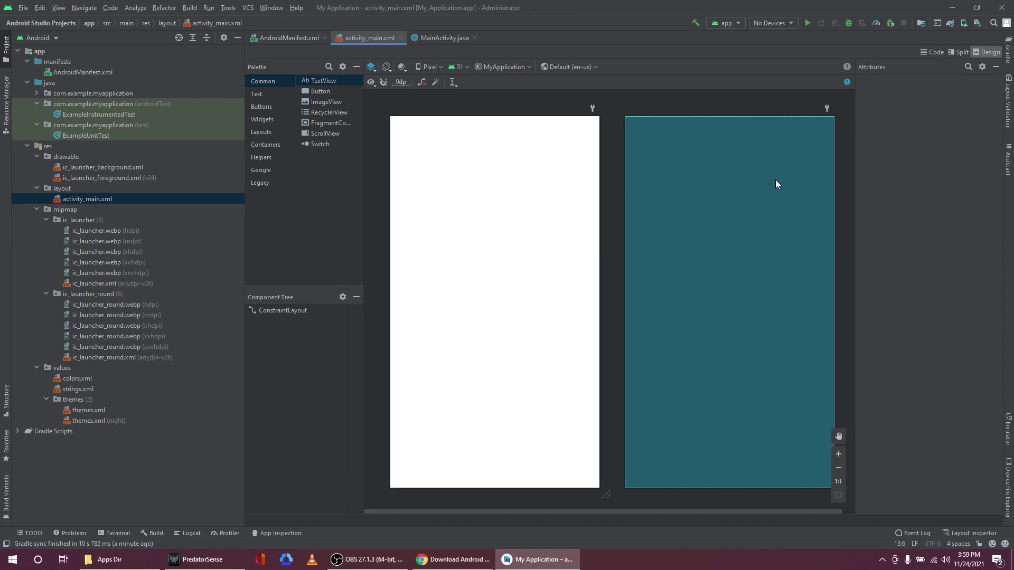
click(929, 52)
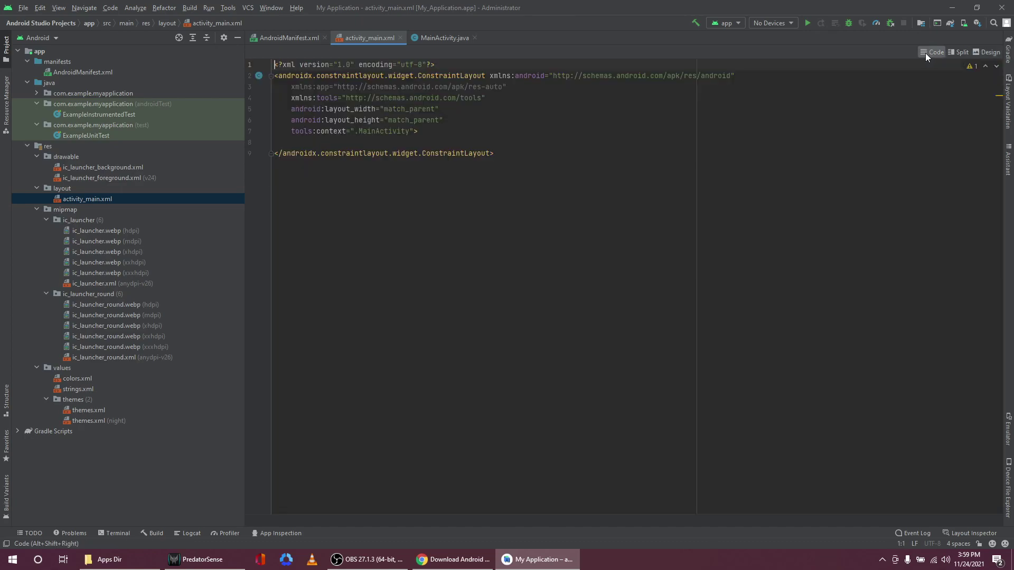
click(985, 52)
click(957, 52)
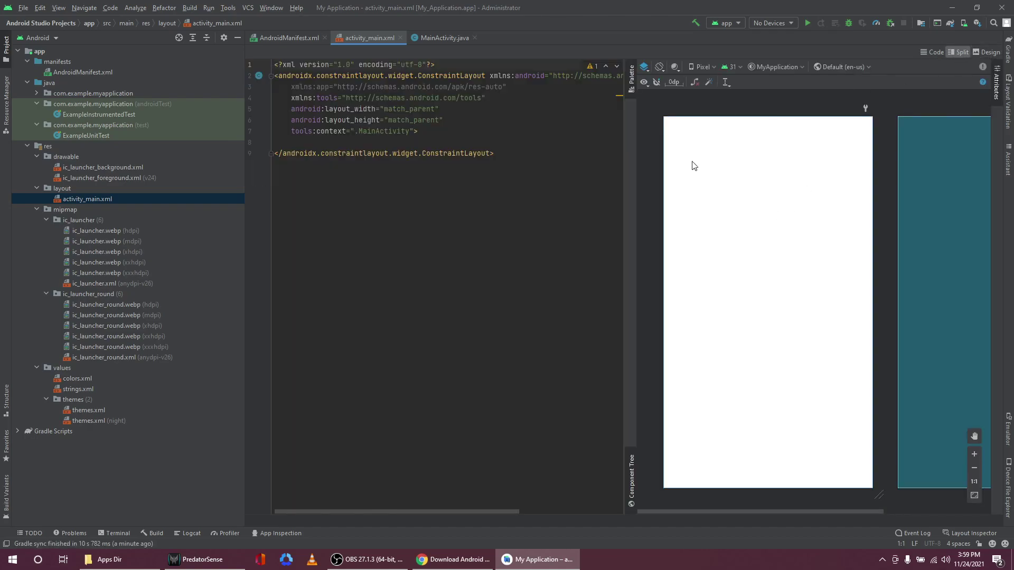
Try starting a <layout tag inside the ConstraintLayout element, two lines below the tools:context attribute
click(430, 132)
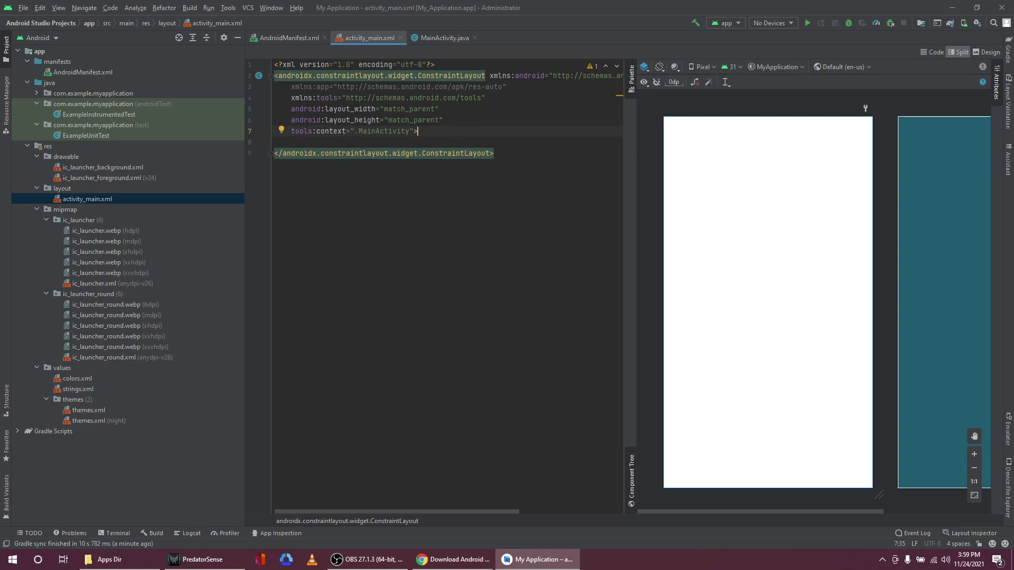
key(Return)
key(Return)
text(<layo)
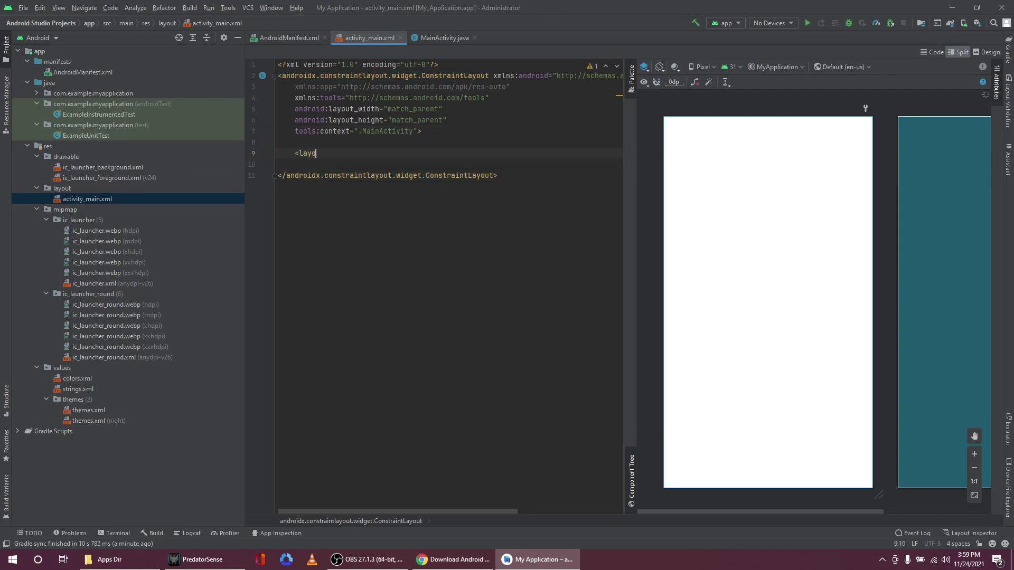
key(BackSpace)
key(BackSpace)
key(BackSpace)
text(ayout)
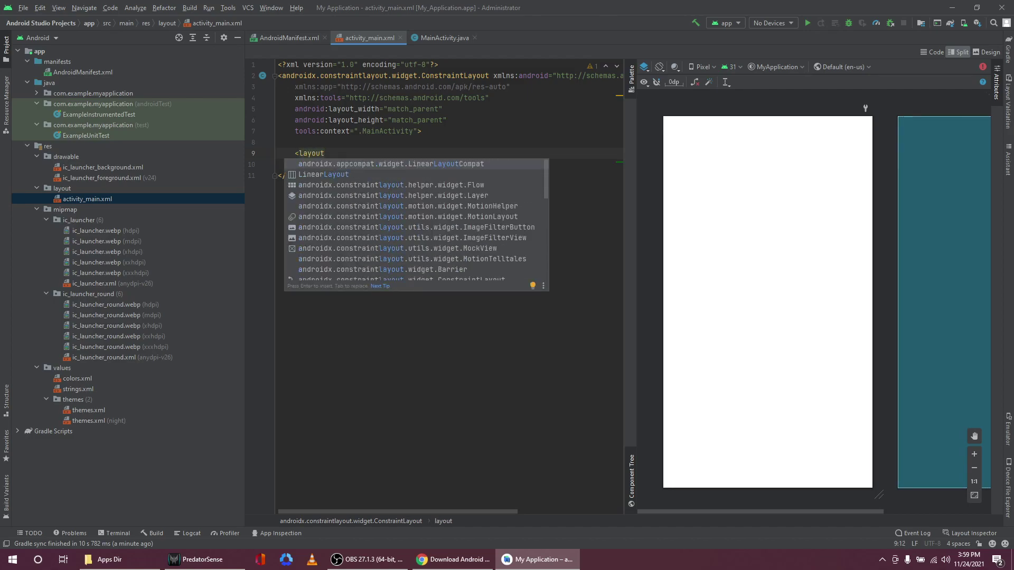
Delete the unfinished layout tag and the blank lines added for it
double_click(313, 153)
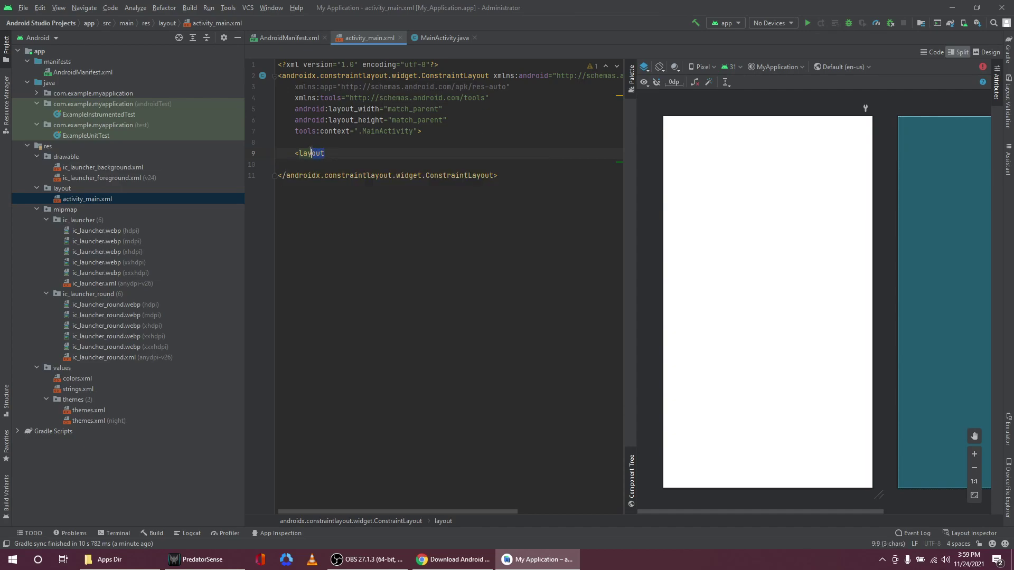
key(BackSpace)
key(BackSpace)
key(BackSpace)
key(BackSpace)
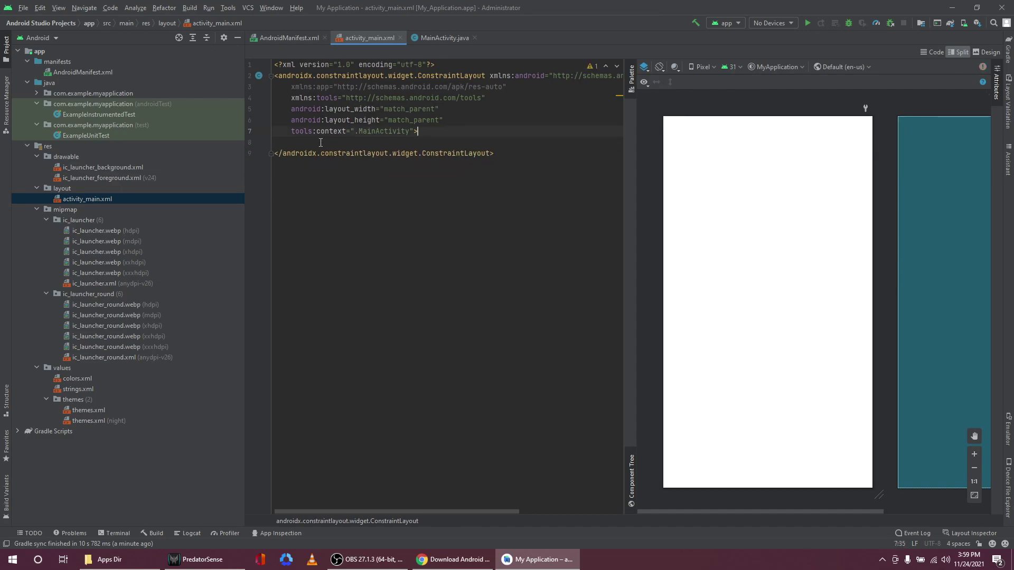